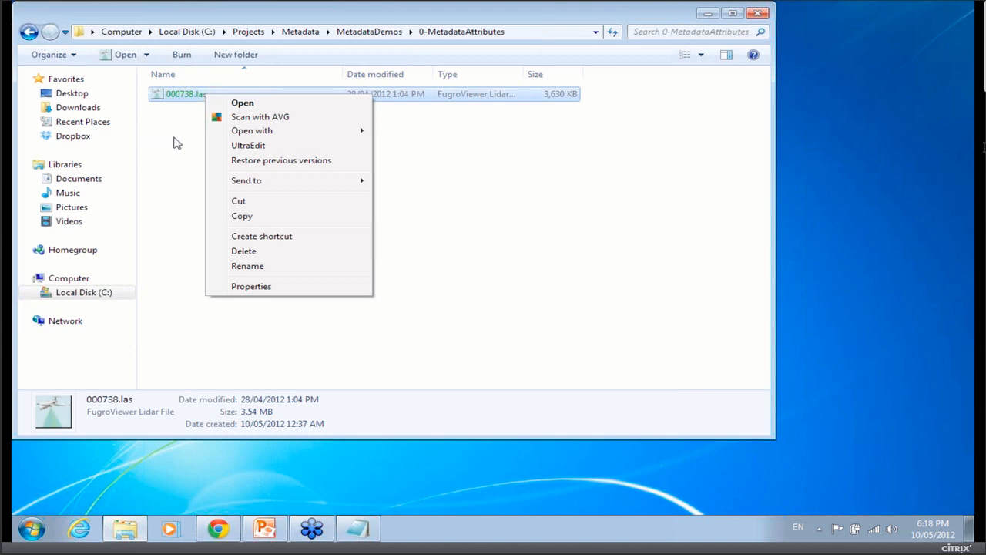
Open the 000738.las file in FME Data Inspector with its default dataset settings.
{"action": "mouse_move", "coordinate": [271, 133]}
{"action": "left_click", "coordinate": [464, 131]}
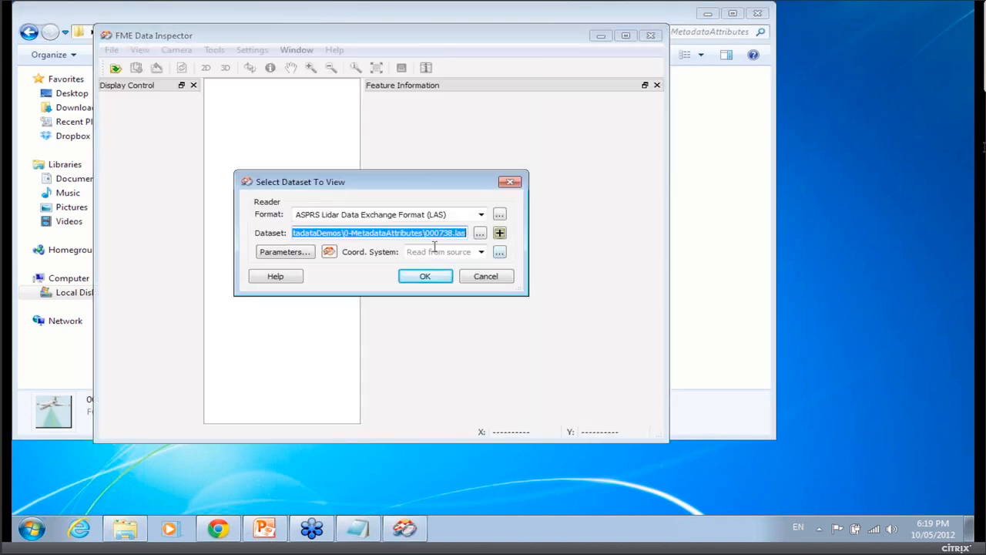
{"action": "left_click", "coordinate": [443, 281]}
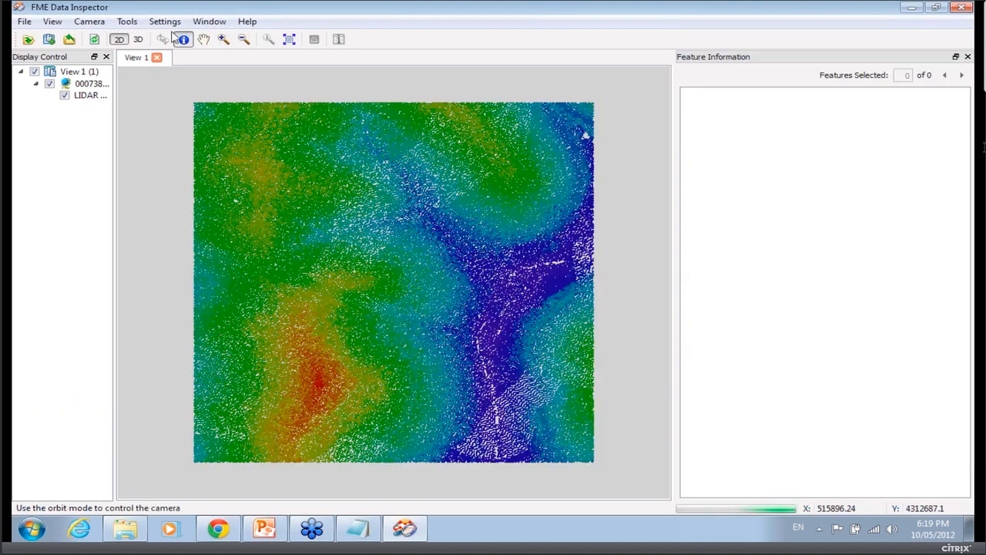
Switch the view to 3D, orbit and zoom into the point cloud, and activate the query tool.
{"action": "left_click", "coordinate": [139, 40]}
{"action": "left_click_drag", "start_coordinate": [418, 373], "coordinate": [540, 345]}
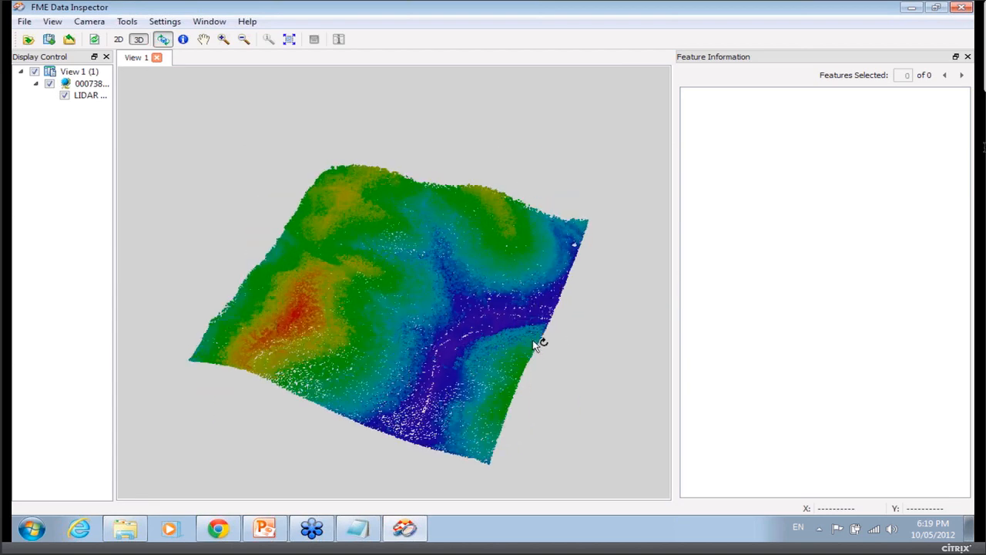
{"action": "scroll", "coordinate": [371, 337], "scroll_direction": "up", "scroll_amount": 2}
{"action": "scroll", "coordinate": [372, 337], "scroll_direction": "up", "scroll_amount": 2}
{"action": "left_click", "coordinate": [184, 39]}
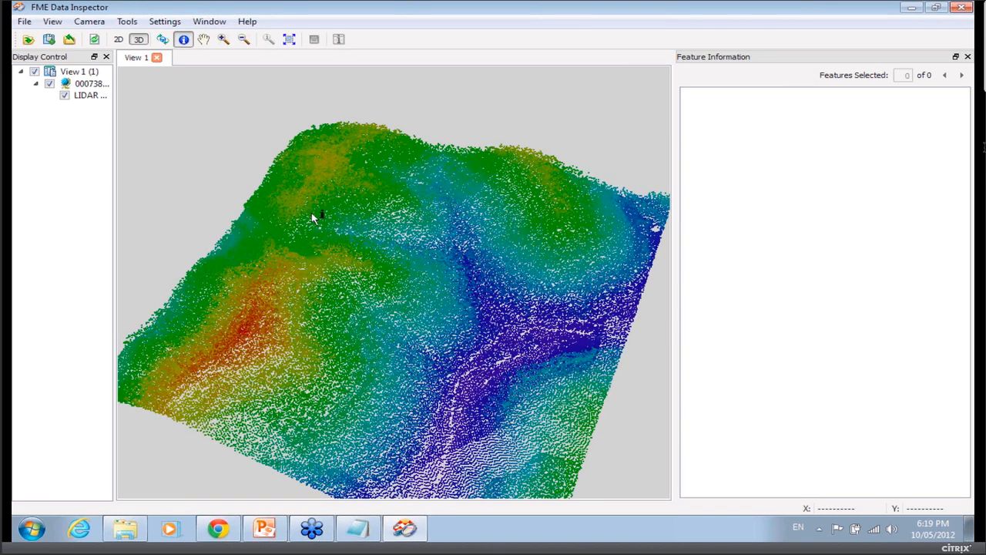
Query the LIDAR feature and a single point to inspect their feature information.
{"action": "left_click_drag", "start_coordinate": [306, 207], "coordinate": [450, 340]}
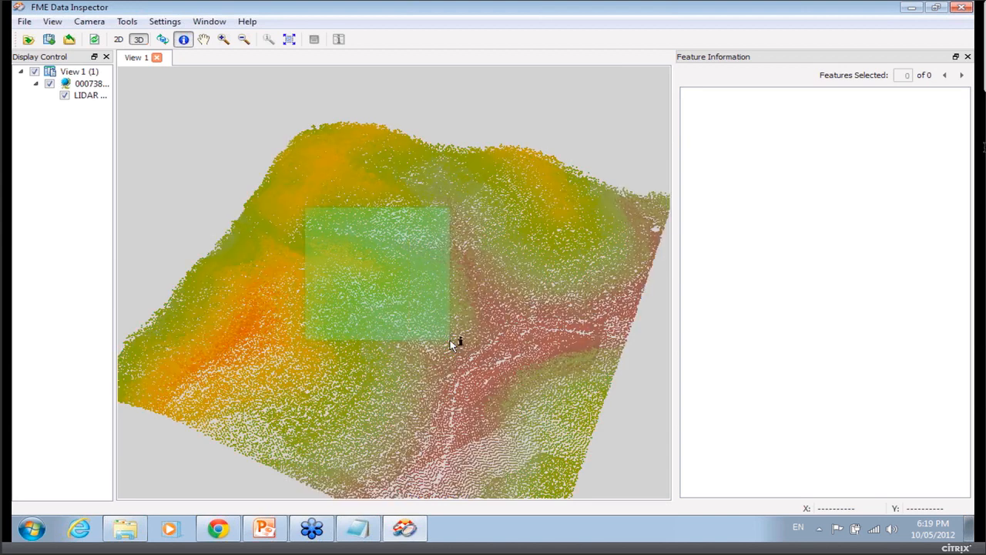
{"action": "left_click", "coordinate": [518, 223]}
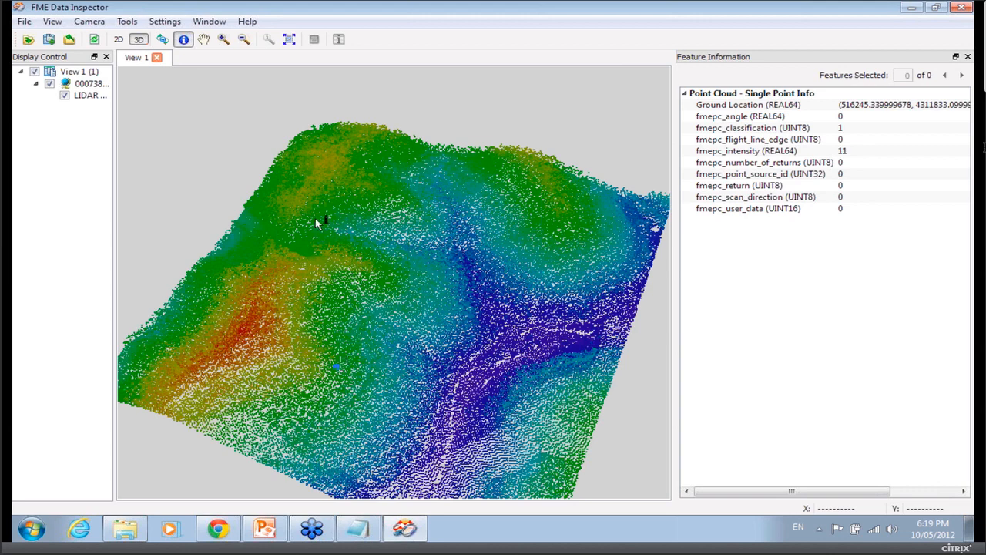
{"action": "left_click_drag", "start_coordinate": [315, 218], "coordinate": [487, 372]}
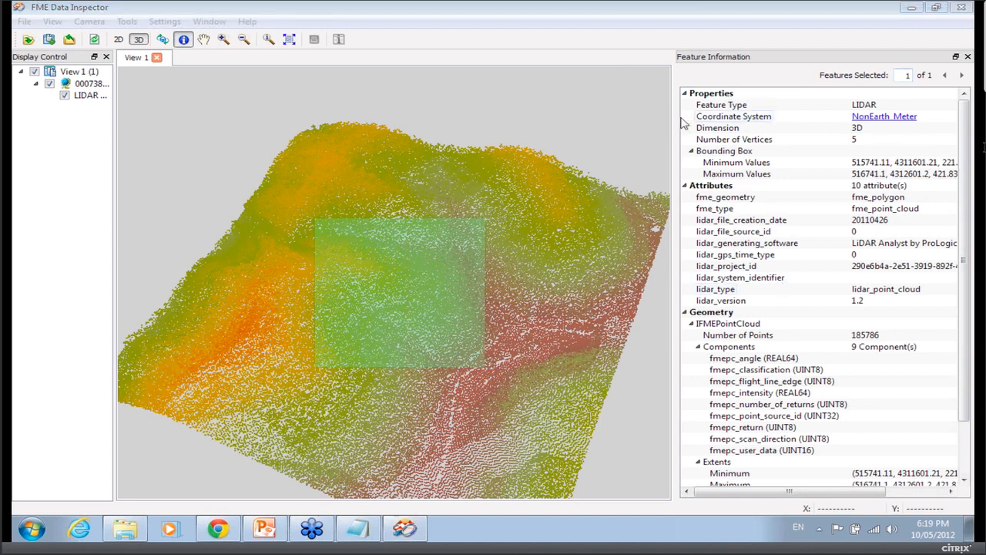
Widen the Feature Information panel and examine the LIDAR attributes such as creation date, generating software and project ID.
{"action": "left_click_drag", "start_coordinate": [674, 118], "coordinate": [568, 127]}
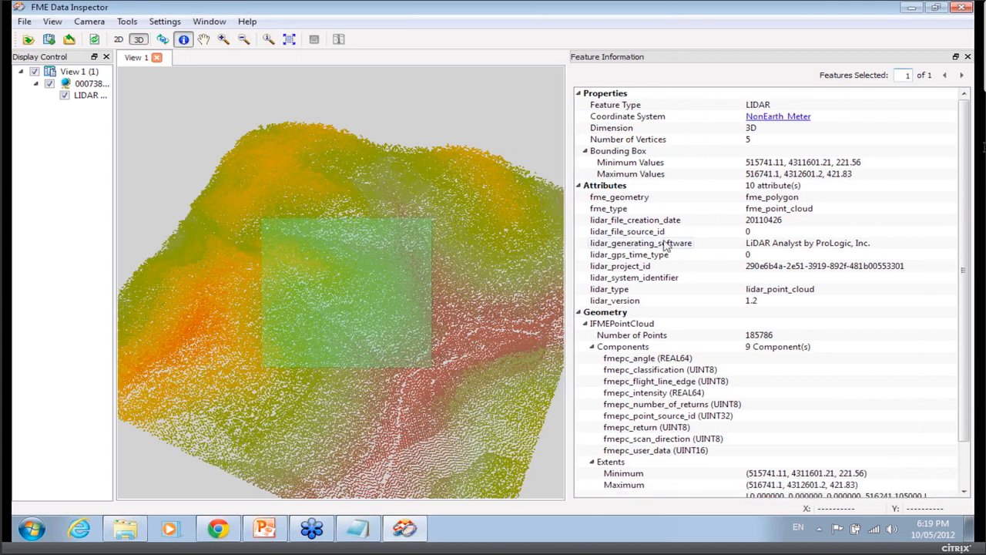
{"action": "left_click", "coordinate": [702, 223]}
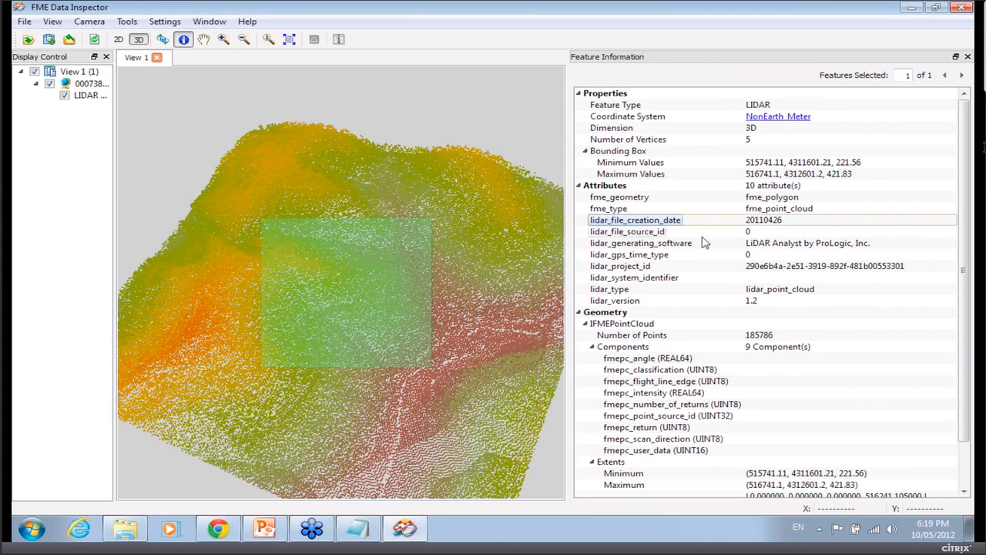
{"action": "left_click", "coordinate": [709, 247]}
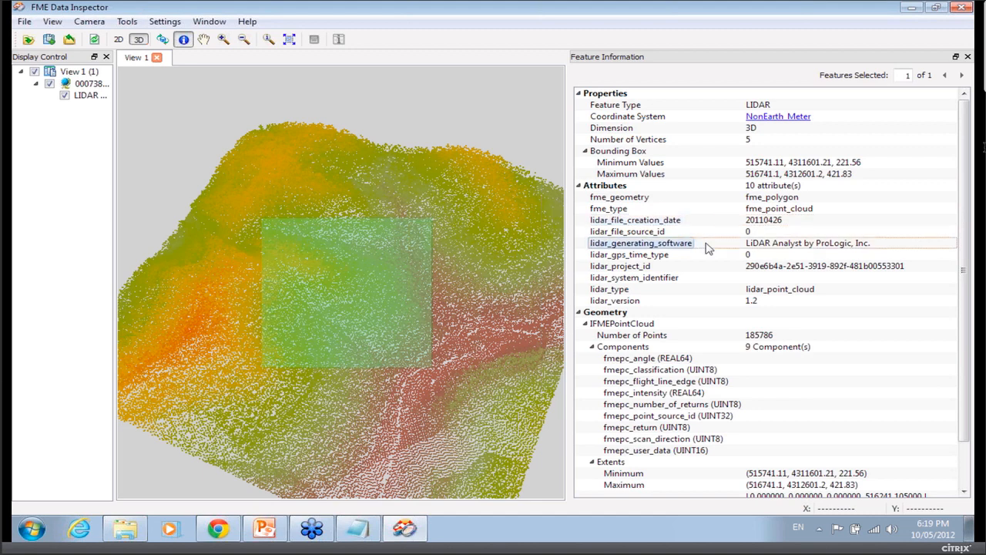
{"action": "left_click", "coordinate": [704, 269]}
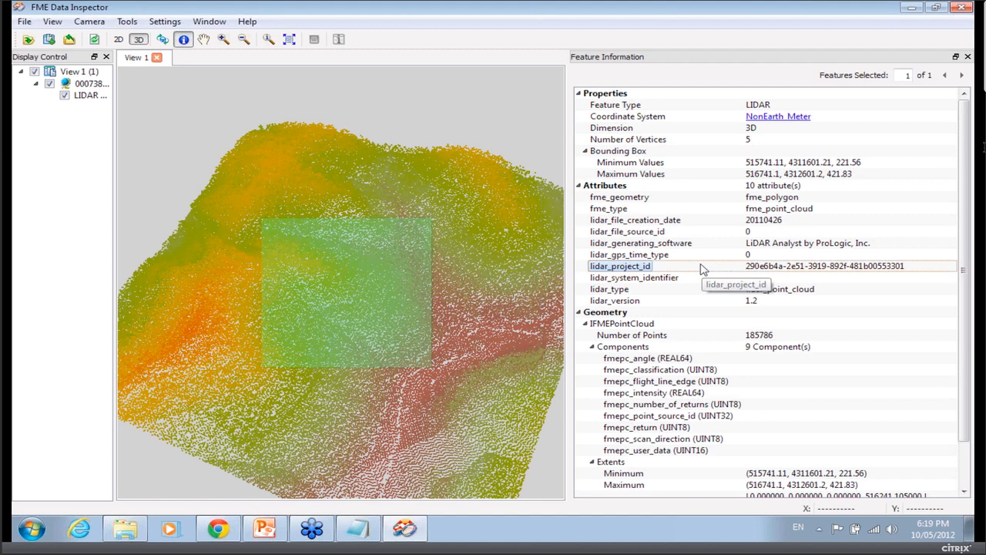
{"action": "left_click", "coordinate": [700, 474]}
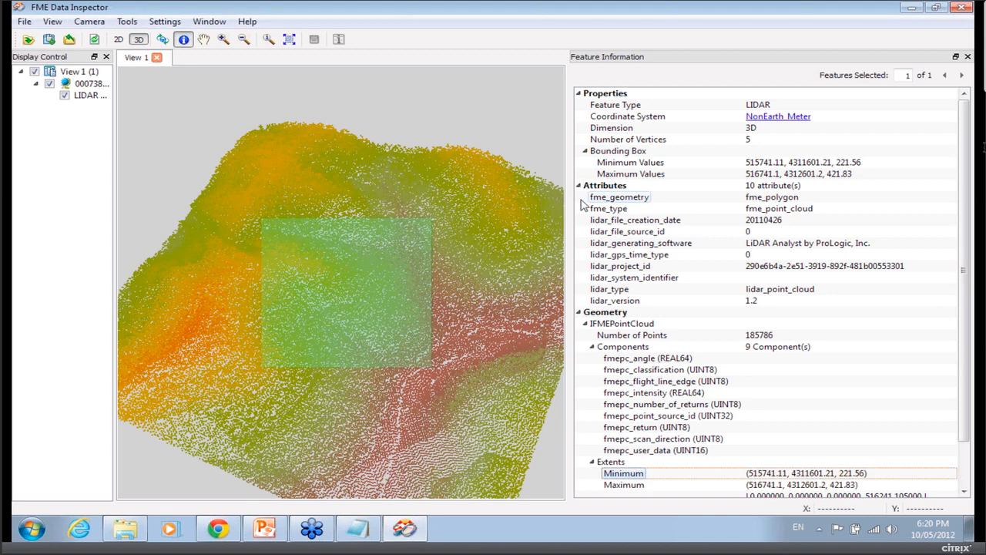
Minimize the inspector and open iso_metadata.xml from the 1-XMLMetaDataReading data folder in UltraEdit without DOS conversion.
{"action": "left_click", "coordinate": [909, 10]}
{"action": "left_click", "coordinate": [364, 34]}
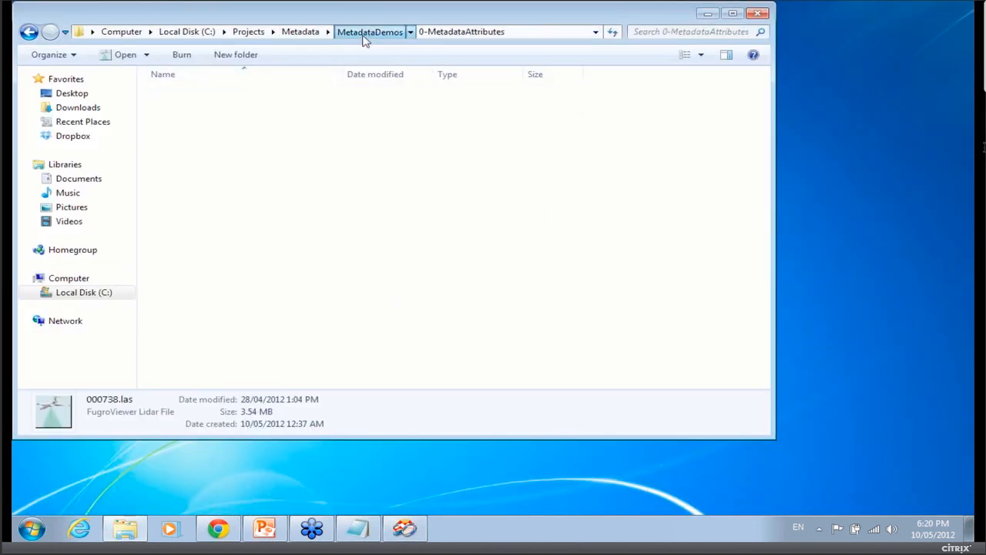
{"action": "double_click", "coordinate": [262, 109]}
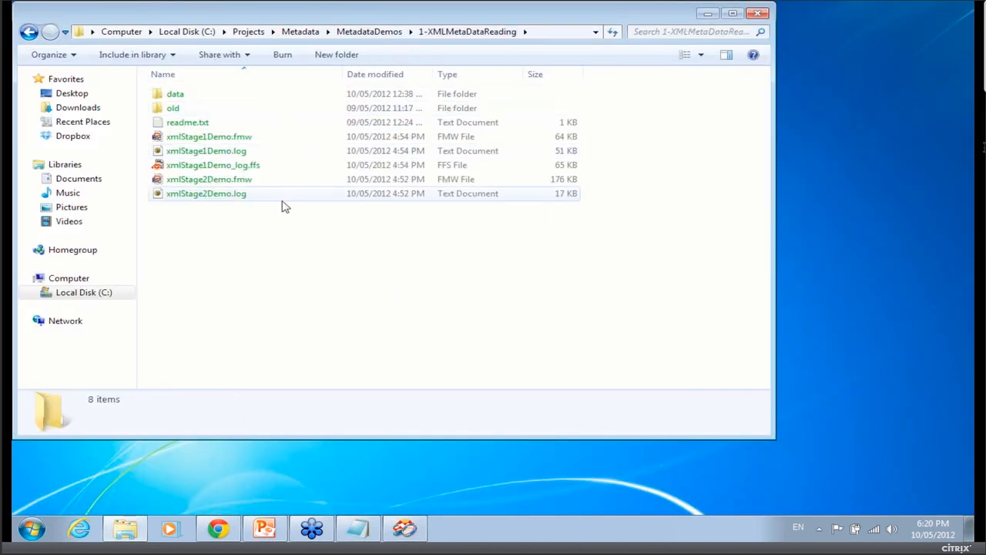
{"action": "double_click", "coordinate": [198, 96]}
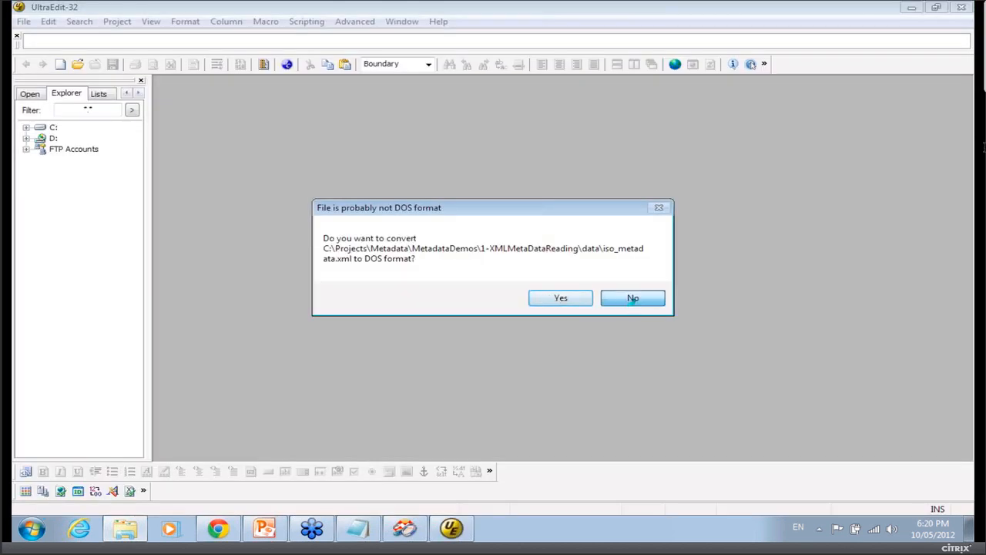
{"action": "left_click", "coordinate": [633, 299]}
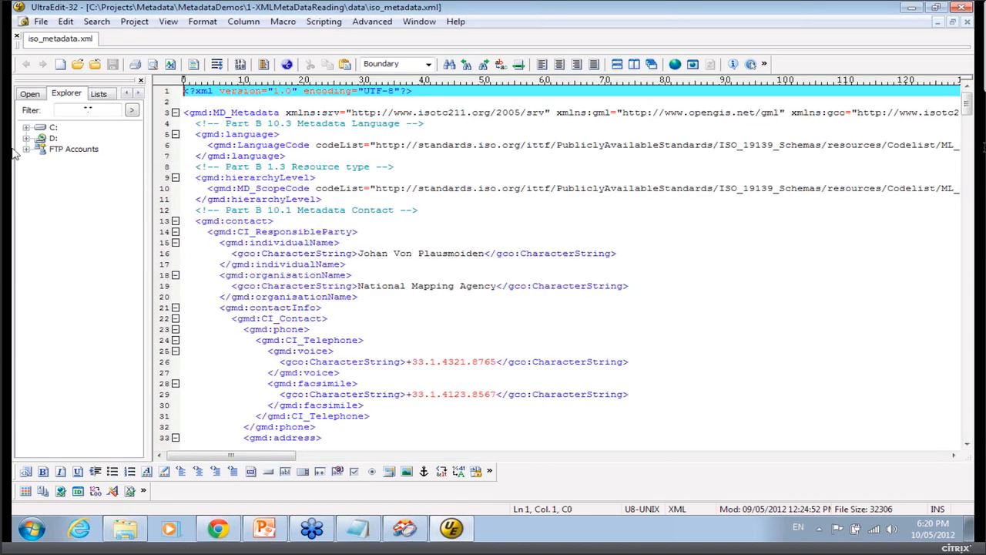
Copy the root element name MD_Metadata from line 3 of the XML, then minimize the editor.
{"action": "left_click_drag", "start_coordinate": [148, 147], "coordinate": [116, 146]}
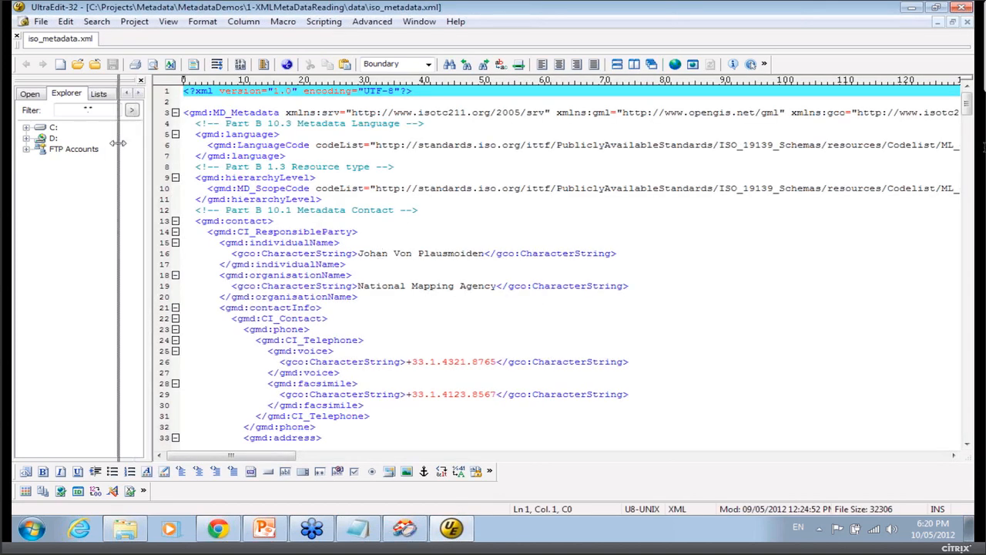
{"action": "left_click", "coordinate": [201, 111]}
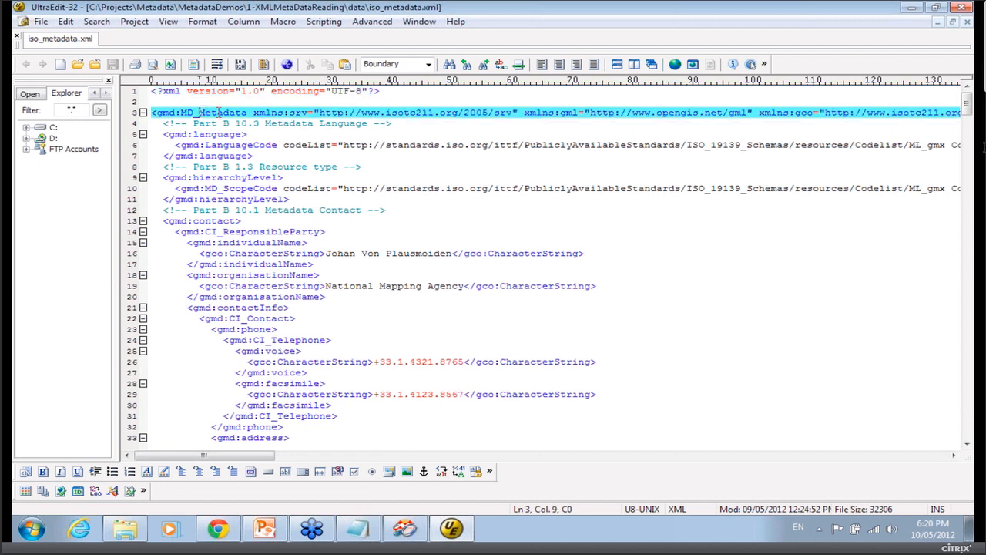
{"action": "left_click_drag", "start_coordinate": [248, 113], "coordinate": [180, 113]}
{"action": "key", "text": "ctrl+c"}
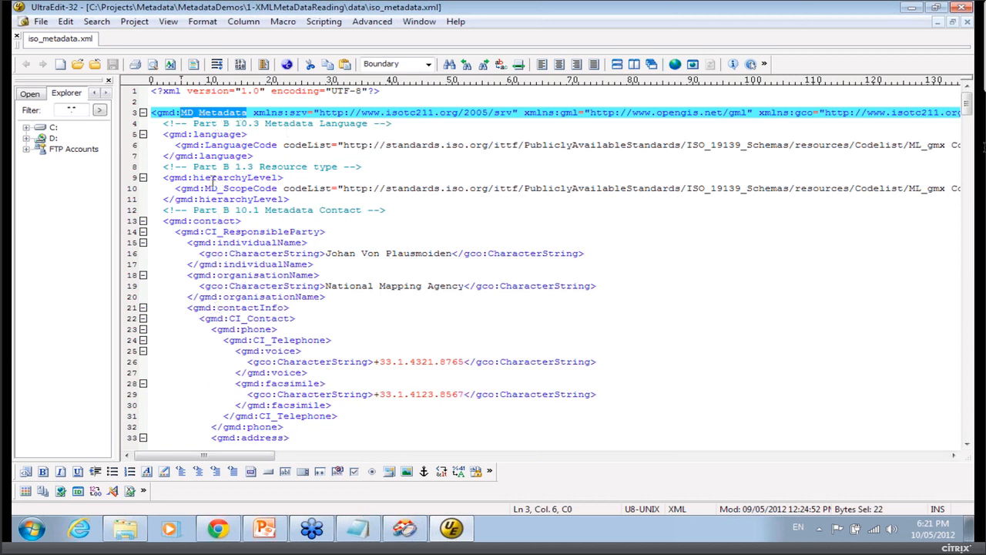
{"action": "left_click", "coordinate": [143, 114]}
{"action": "left_click", "coordinate": [144, 114]}
{"action": "left_click", "coordinate": [911, 10]}
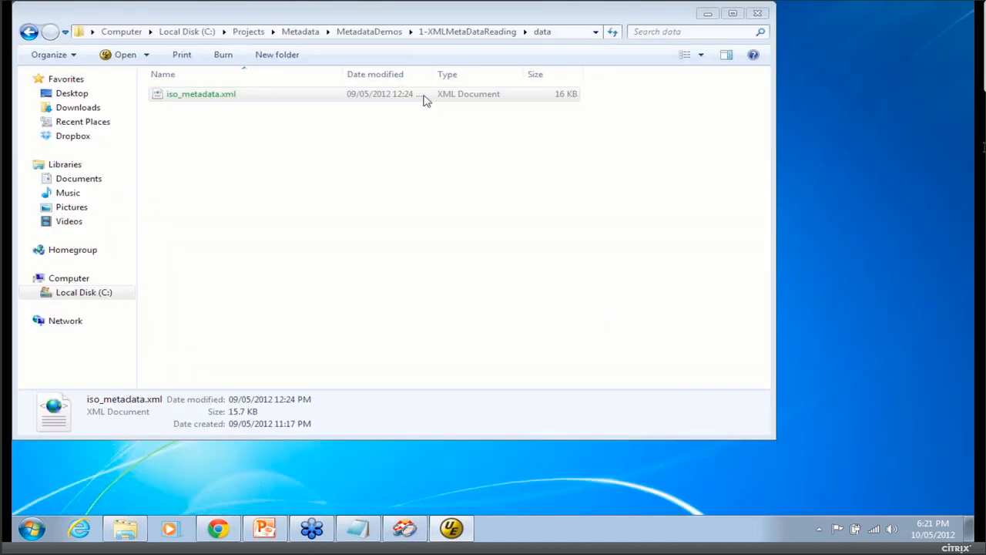
Generate a new FME Workbench workspace from iso_metadata.xml.
{"action": "right_click", "coordinate": [219, 96]}
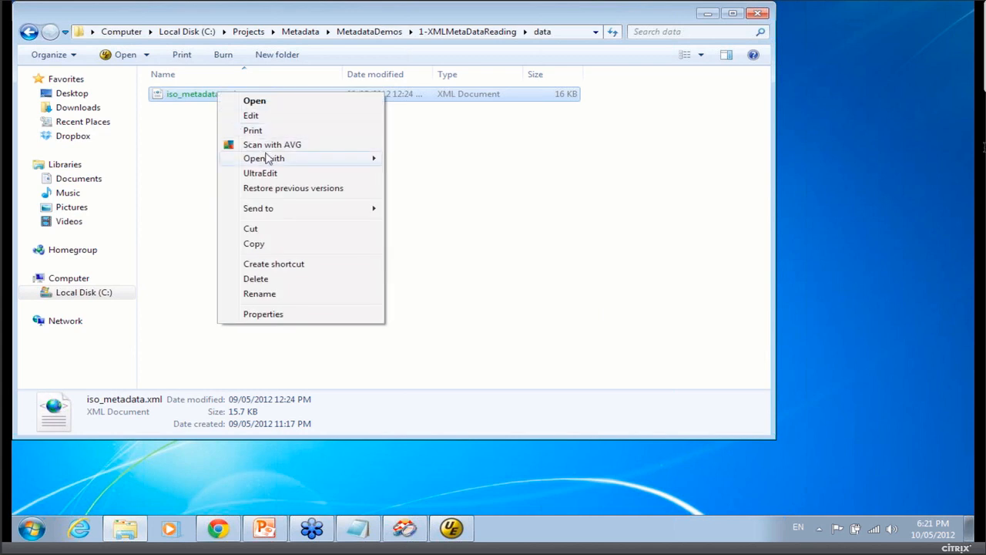
{"action": "mouse_move", "coordinate": [267, 158]}
{"action": "left_click", "coordinate": [482, 174]}
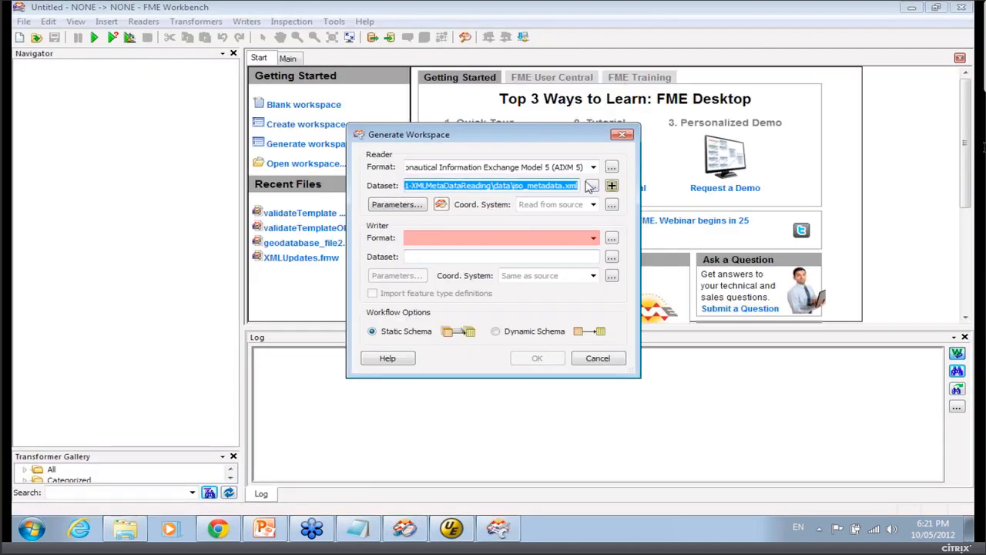
Set the reader format to XML (Extensible Markup Language).
{"action": "left_click_drag", "start_coordinate": [577, 167], "coordinate": [574, 173]}
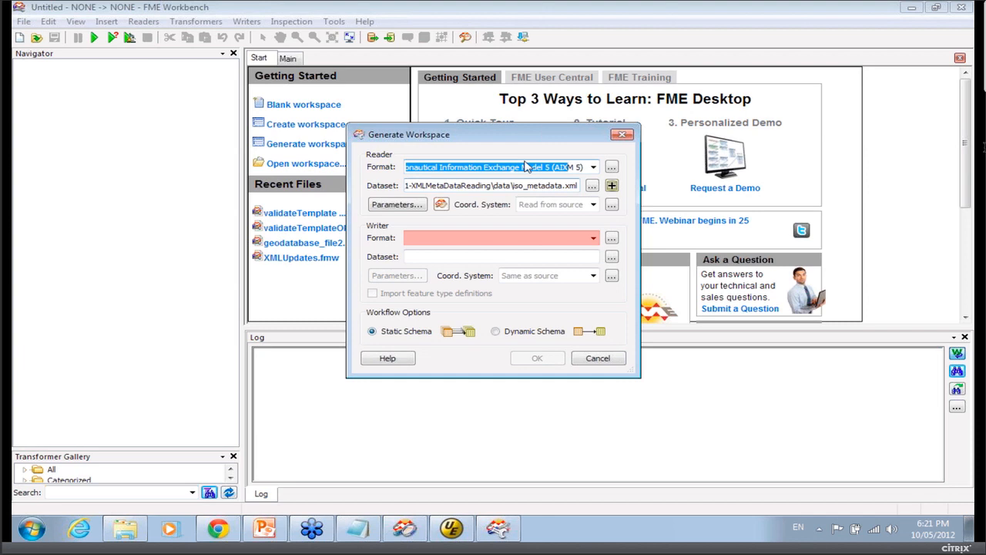
{"action": "key", "text": "BackSpace"}
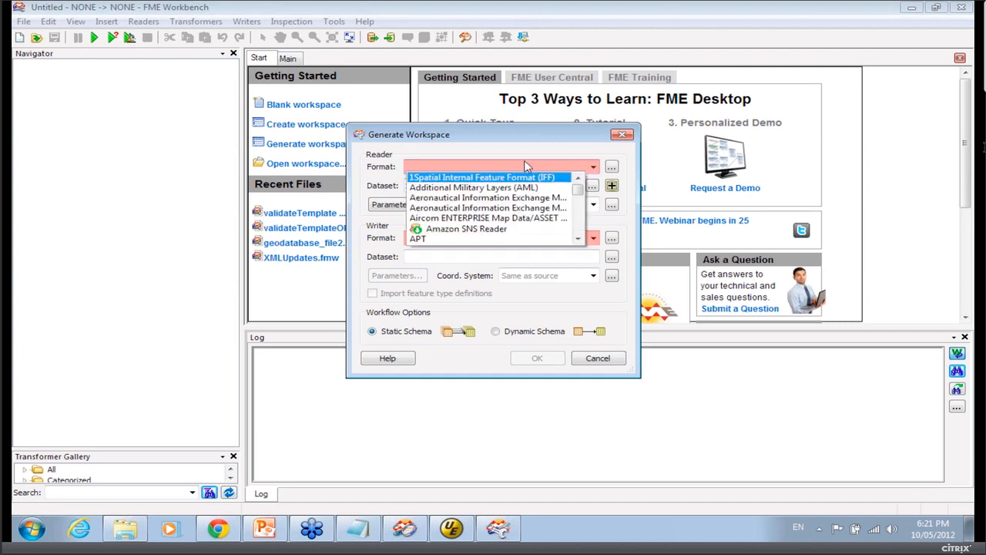
{"action": "type", "text": "xml"}
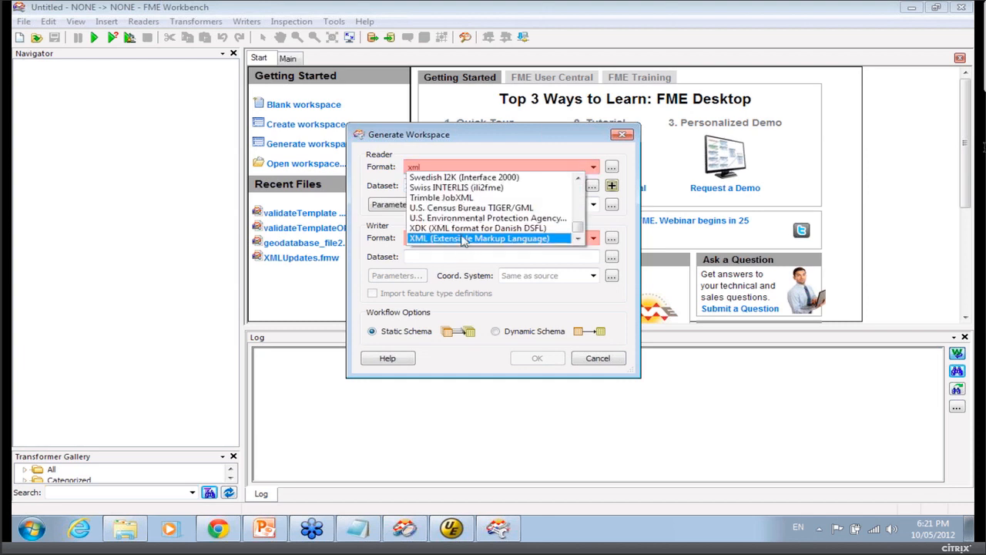
{"action": "left_click", "coordinate": [463, 239]}
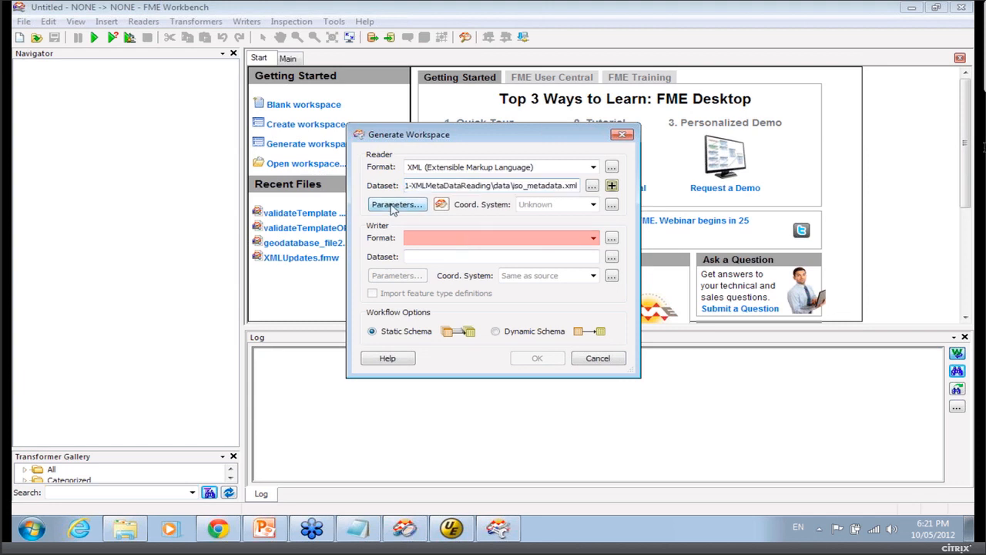
Set the reader's Elements to Match to MD_Metadata and enable flattening in its flatten options.
{"action": "left_click", "coordinate": [394, 205]}
{"action": "left_click", "coordinate": [504, 115]}
{"action": "key", "text": "ctrl+v"}
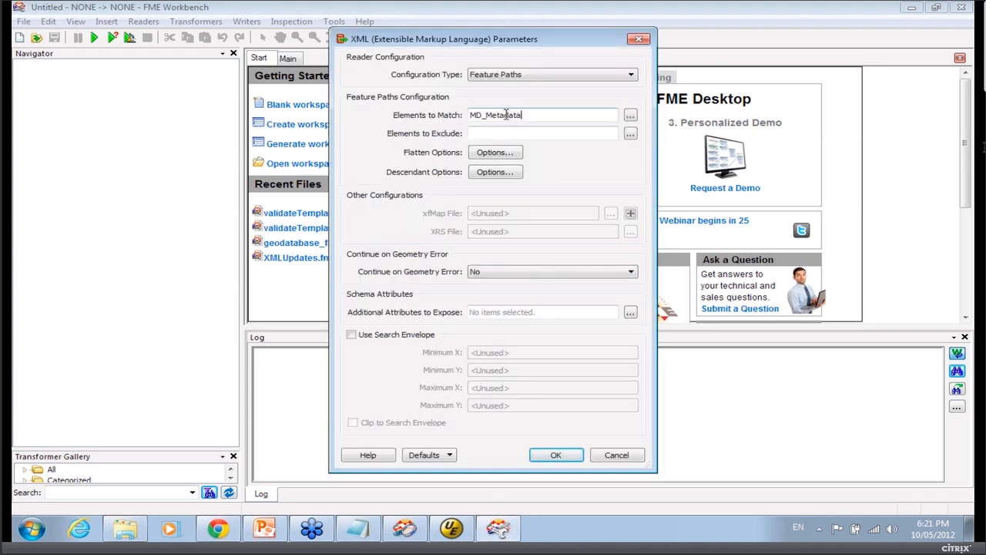
{"action": "left_click", "coordinate": [507, 153]}
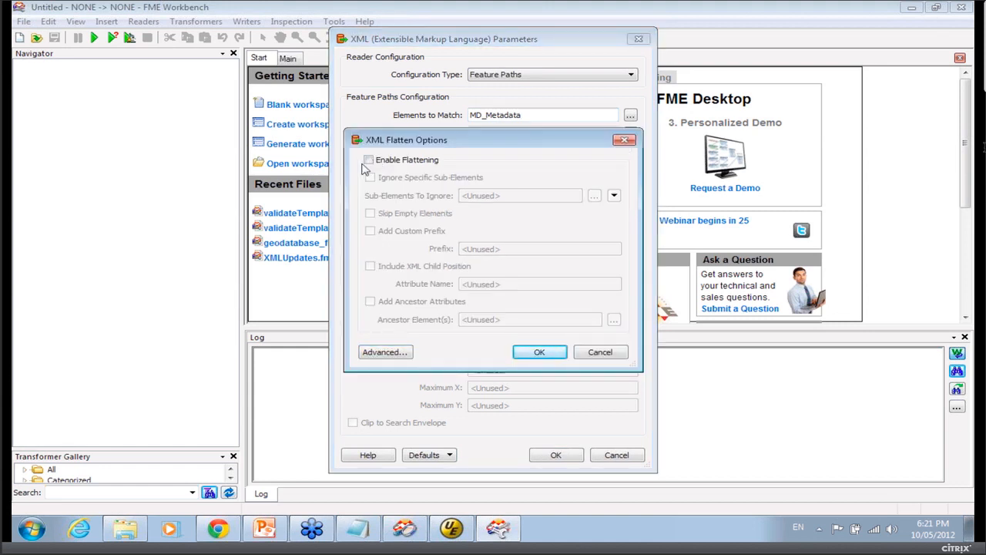
{"action": "left_click", "coordinate": [369, 161]}
{"action": "left_click", "coordinate": [532, 351]}
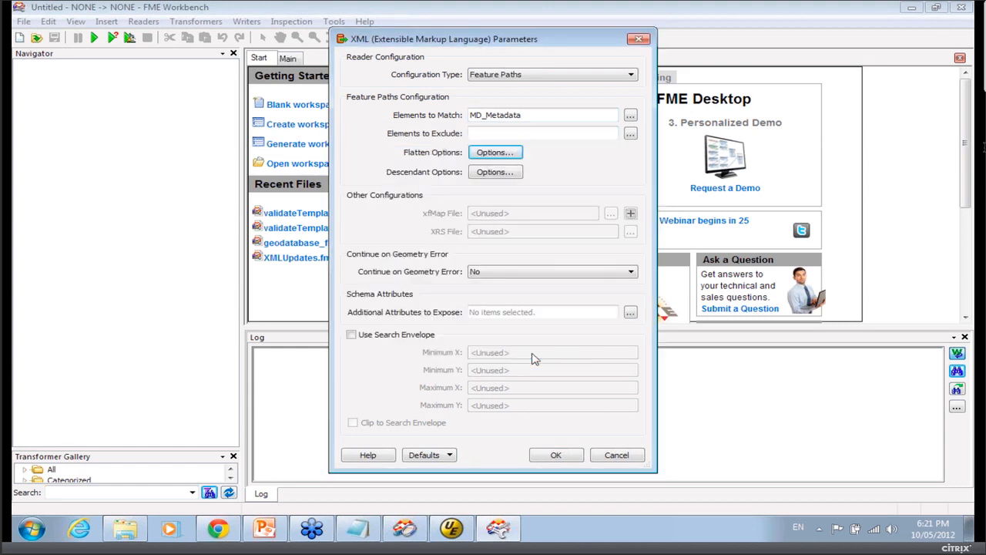
{"action": "left_click", "coordinate": [557, 457]}
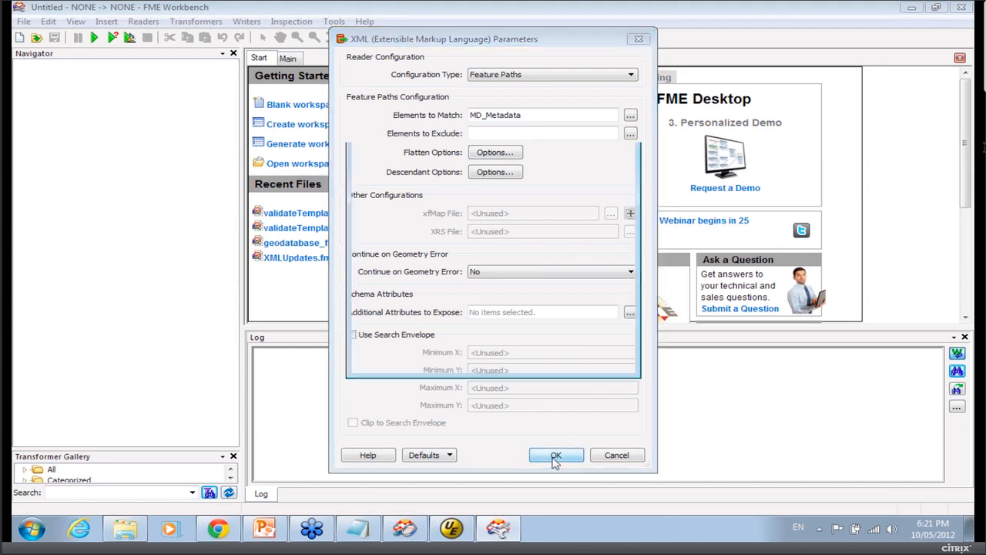
Set the writer to FME Feature Store (FFS) with dataset asd and generate the workspace.
{"action": "left_click", "coordinate": [508, 238]}
{"action": "type", "text": "ff"}
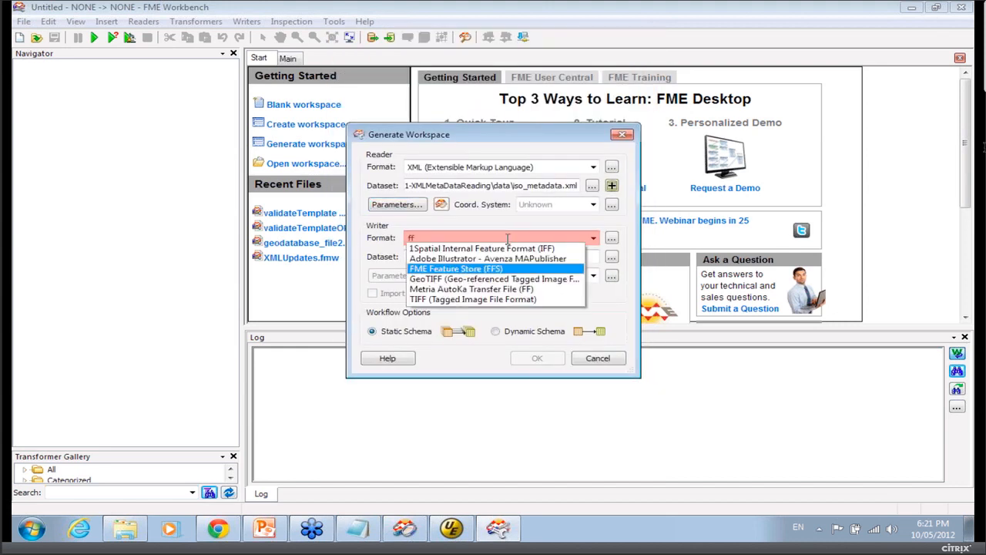
{"action": "type", "text": "s"}
{"action": "key", "text": "Tab"}
{"action": "type", "text": "asd"}
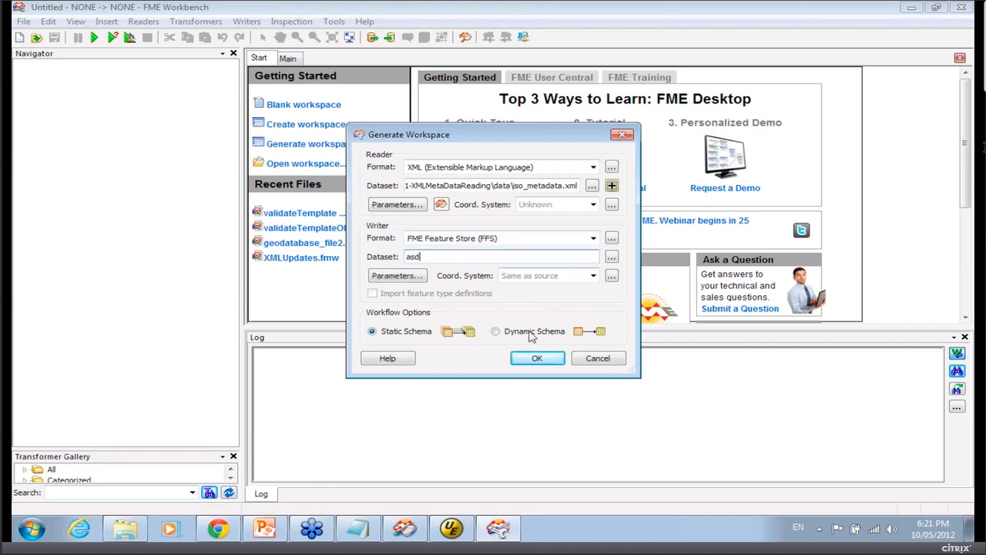
{"action": "left_click", "coordinate": [537, 359]}
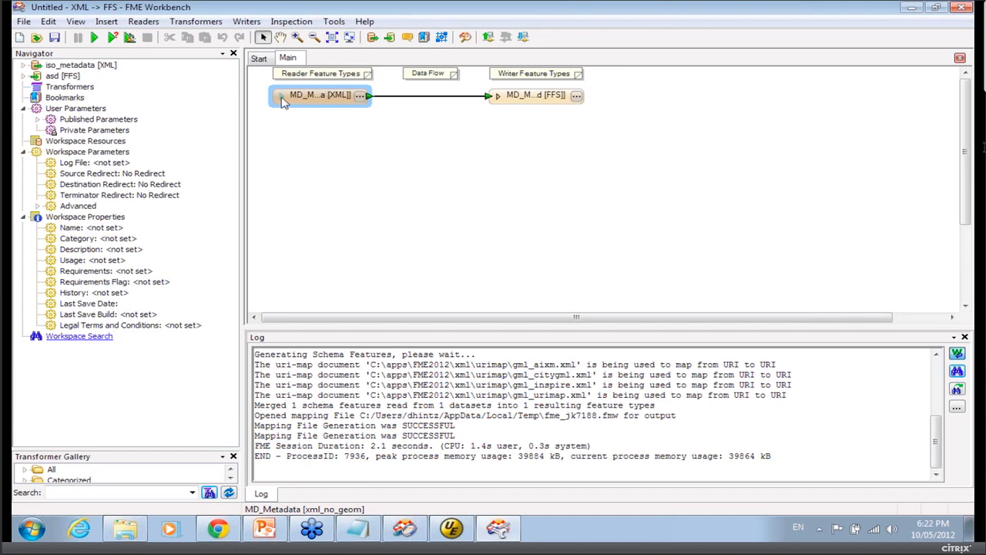
Expand the MD_Metadata reader feature type and scroll through its exposed attributes.
{"action": "left_click", "coordinate": [281, 98]}
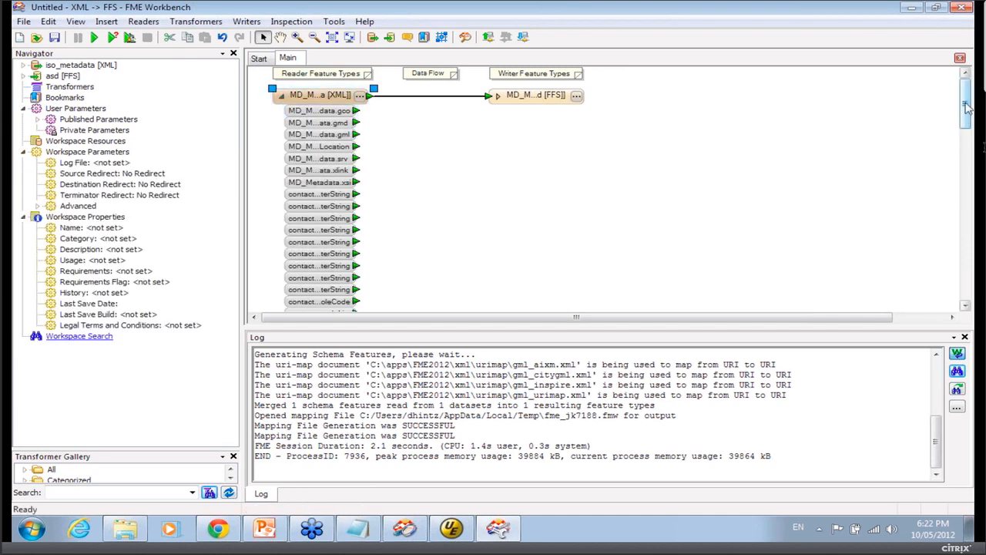
{"action": "scroll", "coordinate": [970, 124], "scroll_direction": "down", "scroll_amount": 1}
{"action": "scroll", "coordinate": [972, 148], "scroll_direction": "down", "scroll_amount": 5}
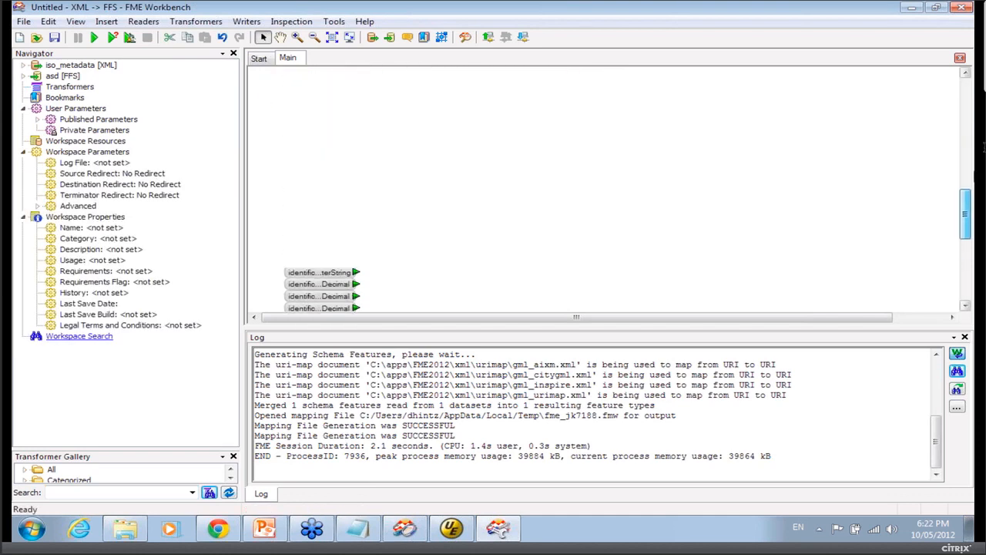
Open the MD_Metadata reader feature type's properties and review its user attributes list.
{"action": "scroll", "coordinate": [973, 154], "scroll_direction": "up", "scroll_amount": 6}
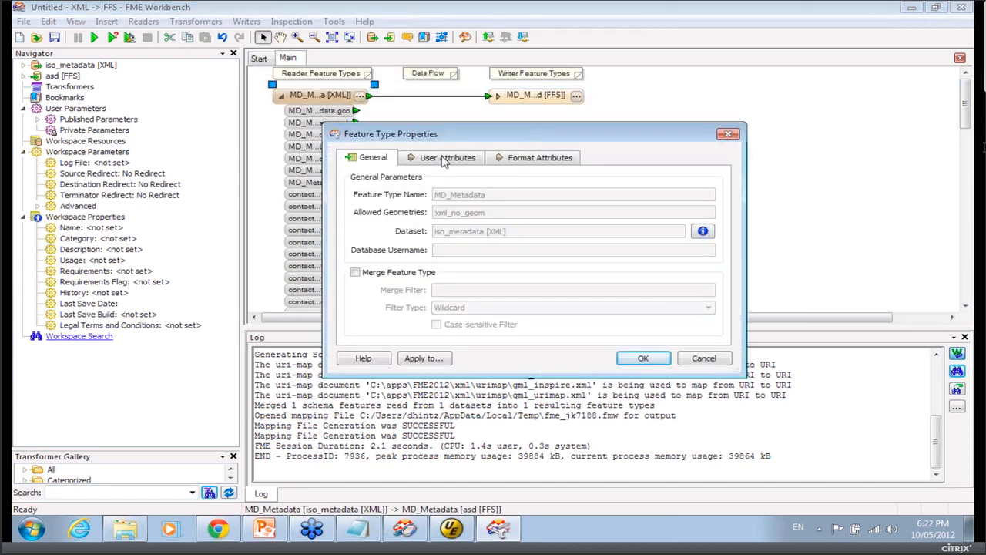
{"action": "left_click", "coordinate": [448, 157]}
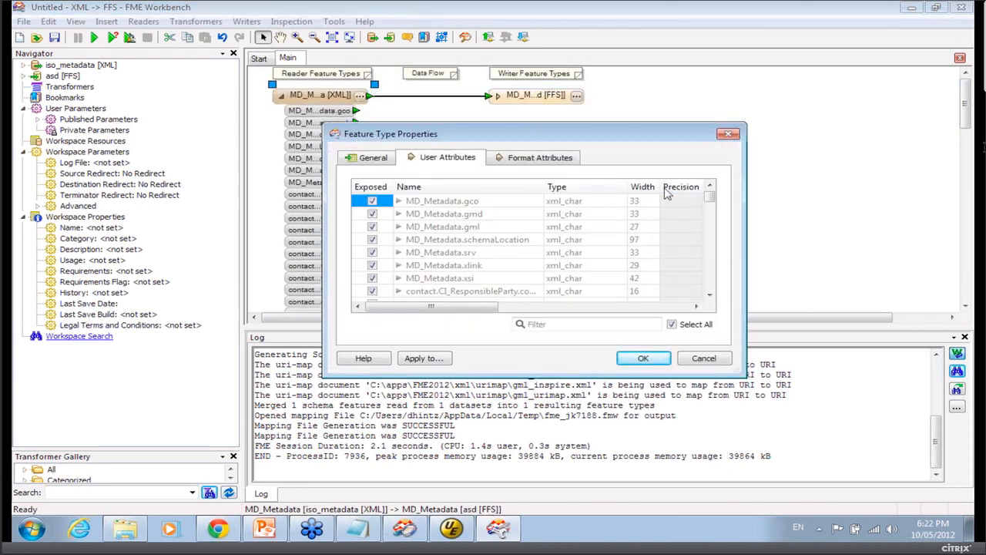
{"action": "scroll", "coordinate": [714, 257], "scroll_direction": "down", "scroll_amount": 5}
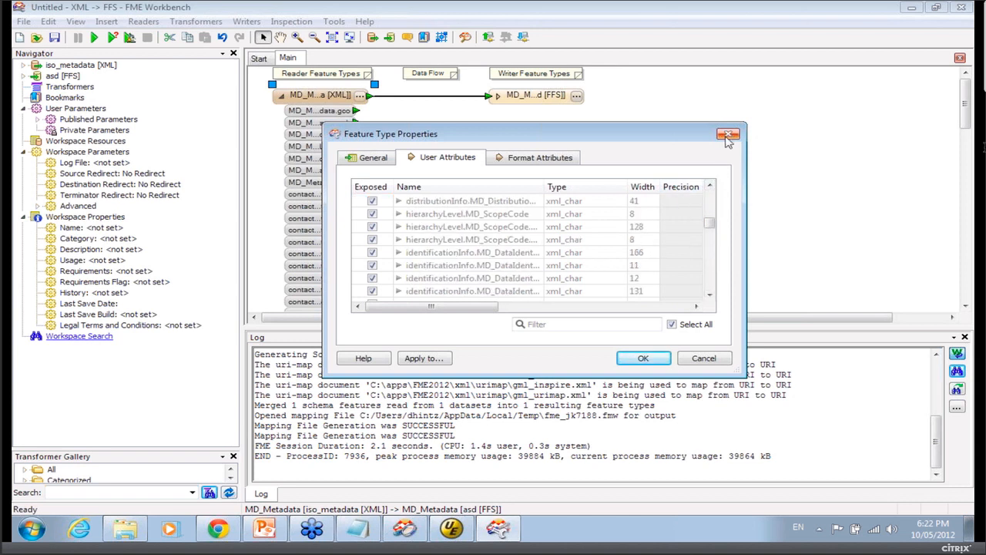
{"action": "left_click", "coordinate": [728, 135]}
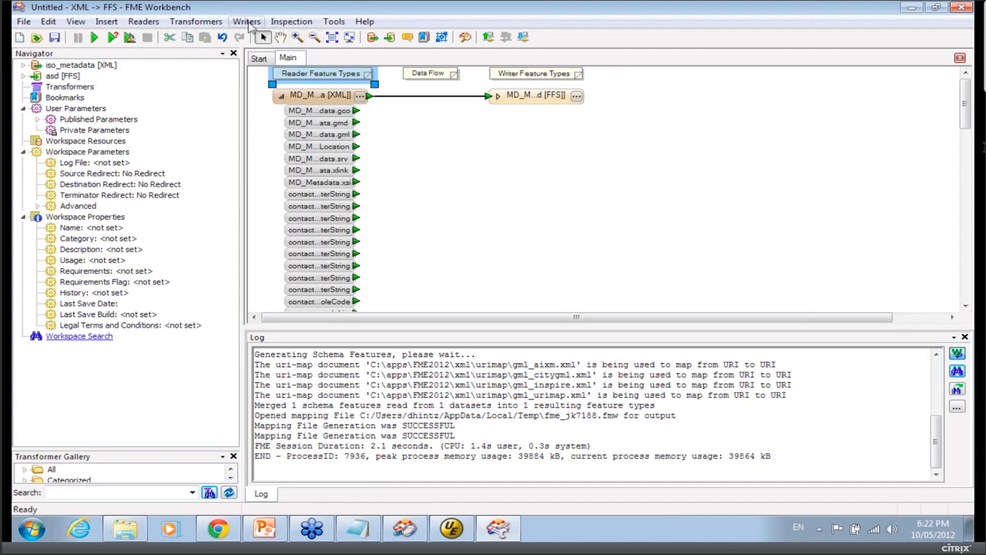
Redirect the writer output to the Inspection Application and run the translation.
{"action": "left_click", "coordinate": [247, 21]}
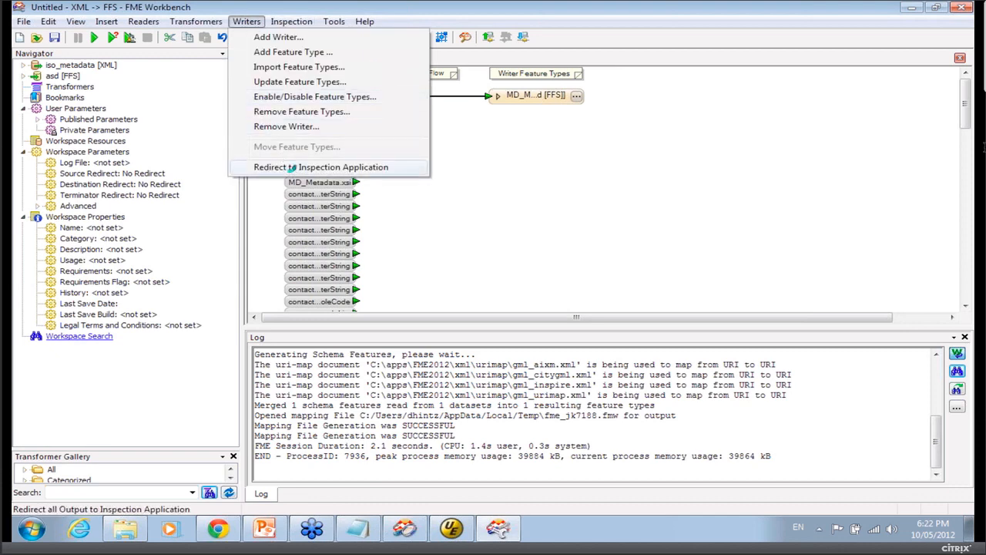
{"action": "left_click", "coordinate": [292, 168]}
{"action": "left_click", "coordinate": [94, 37]}
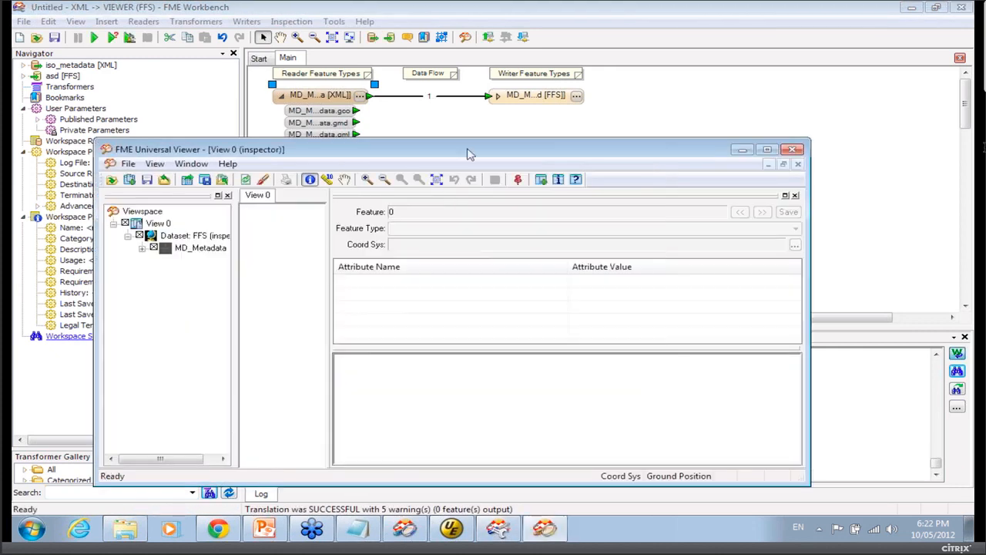
Inspect the output MD_Metadata feature's flattened attribute names and values in the viewer.
{"action": "left_click_drag", "start_coordinate": [470, 154], "coordinate": [416, 36]}
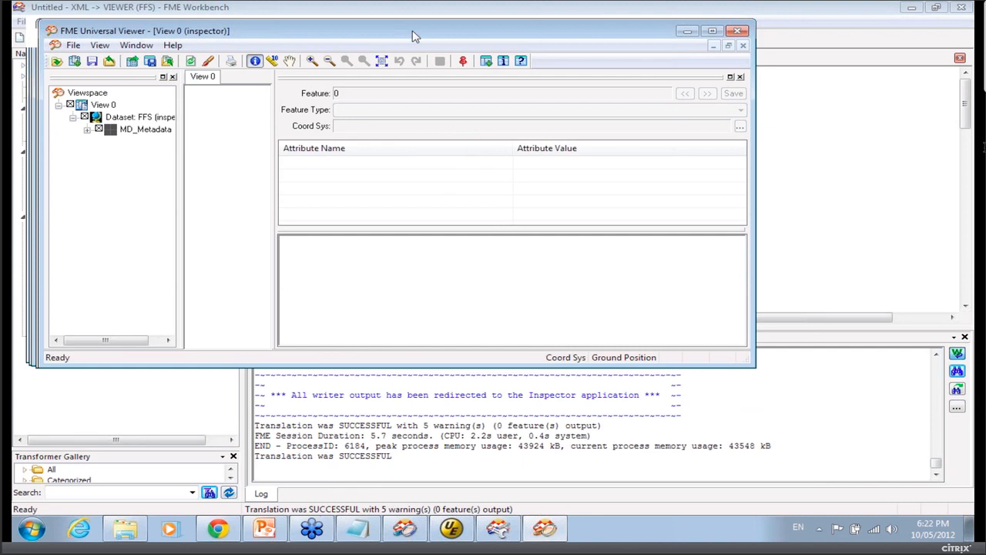
{"action": "left_click", "coordinate": [504, 62]}
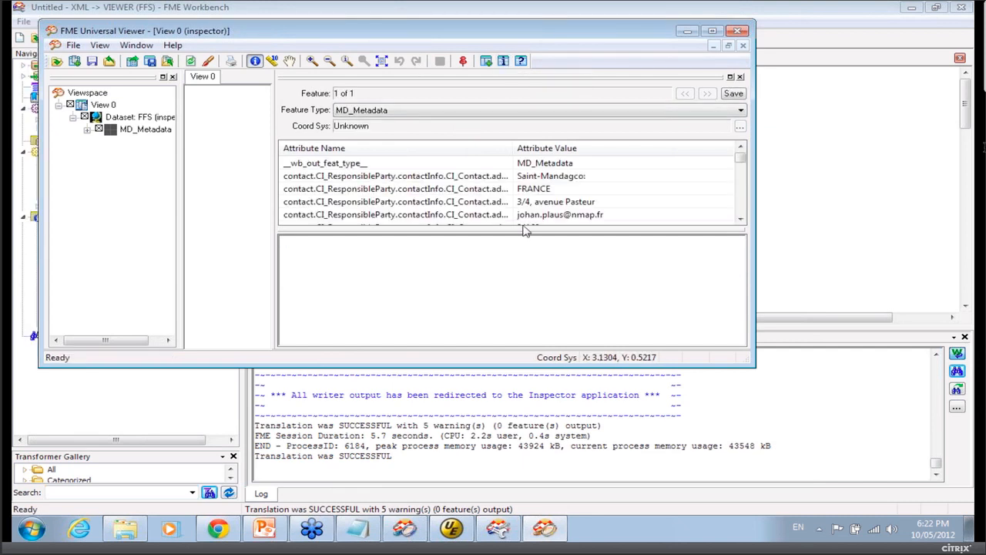
{"action": "left_click_drag", "start_coordinate": [523, 230], "coordinate": [538, 285]}
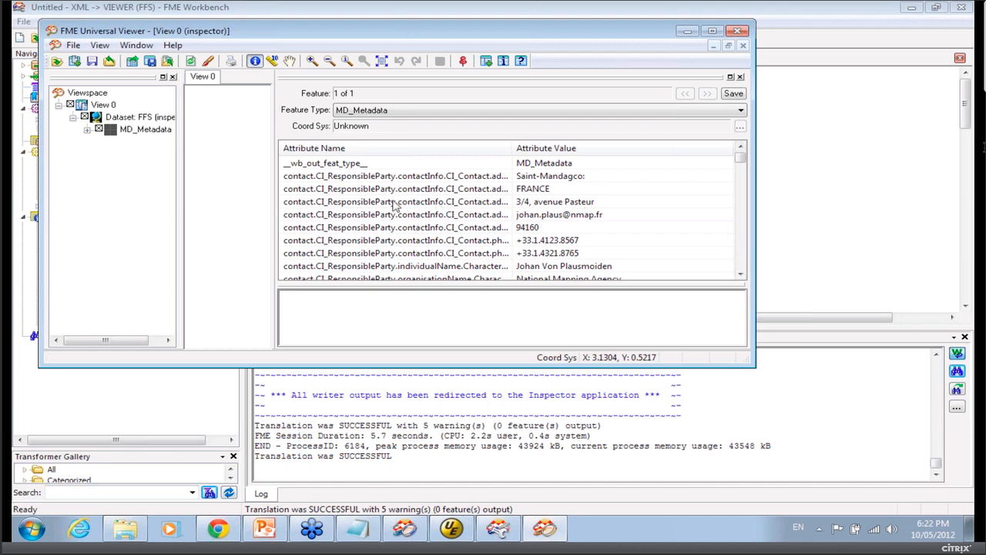
{"action": "left_click", "coordinate": [738, 242]}
{"action": "scroll", "coordinate": [737, 242], "scroll_direction": "down", "scroll_amount": 10}
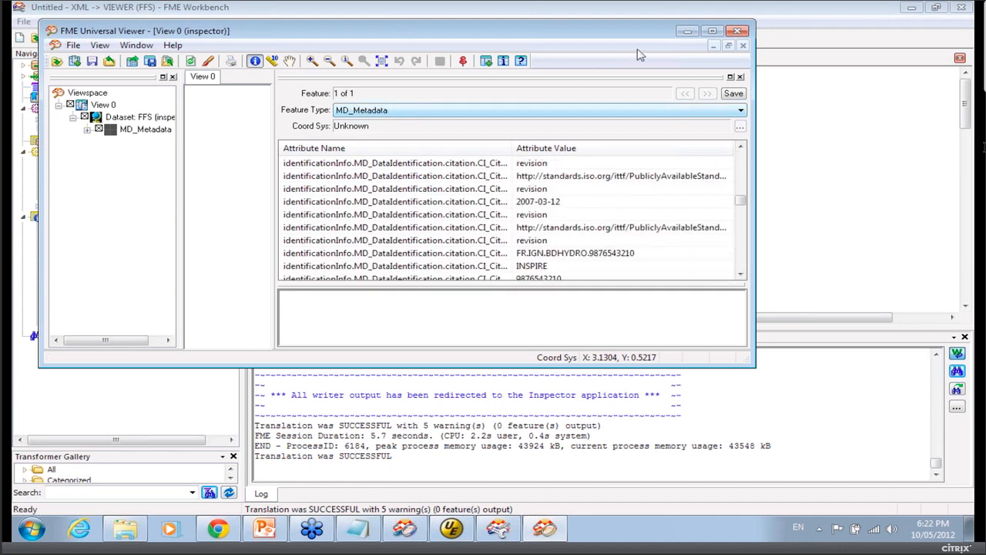
{"action": "left_click", "coordinate": [744, 35]}
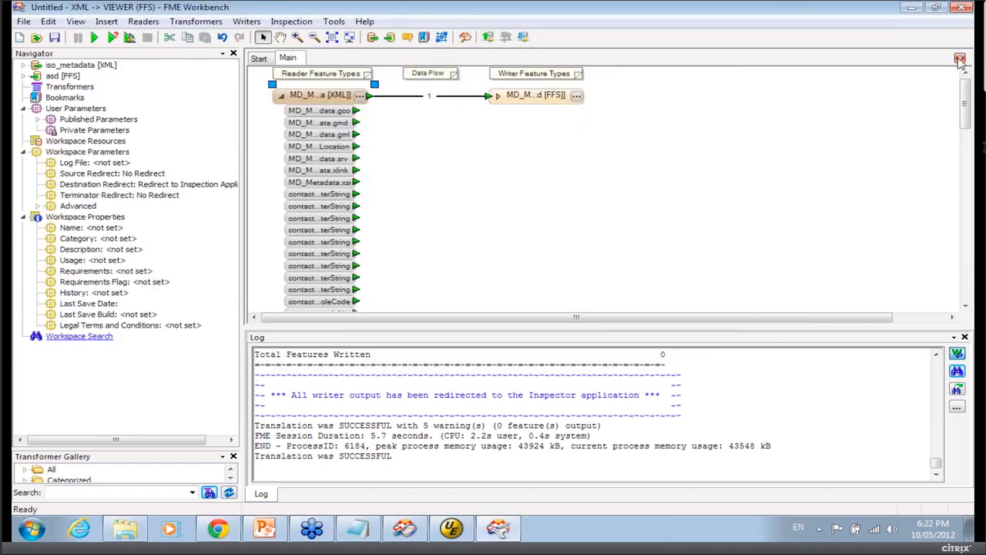
Close the current workspace without saving.
{"action": "left_click", "coordinate": [961, 60]}
{"action": "left_click", "coordinate": [502, 294]}
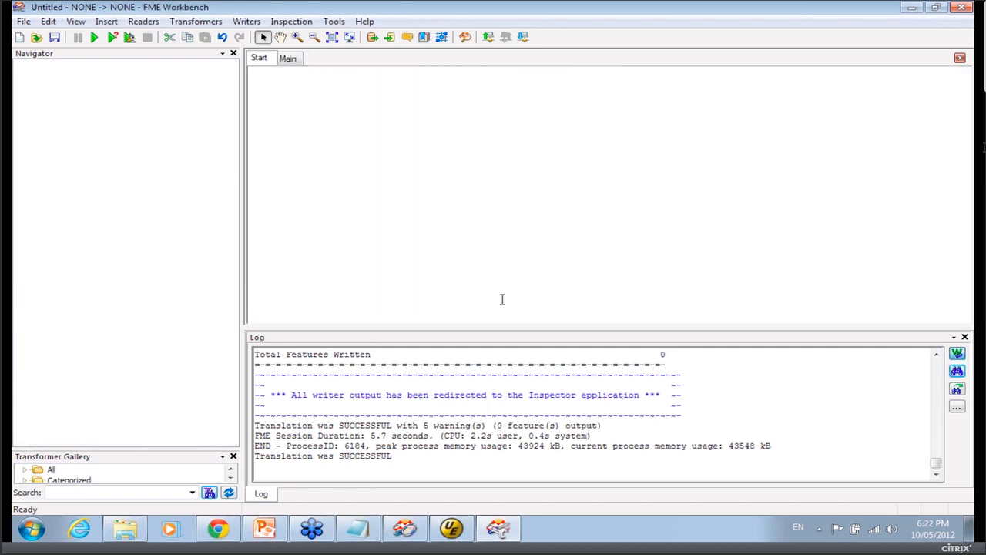
{"action": "left_click", "coordinate": [19, 37]}
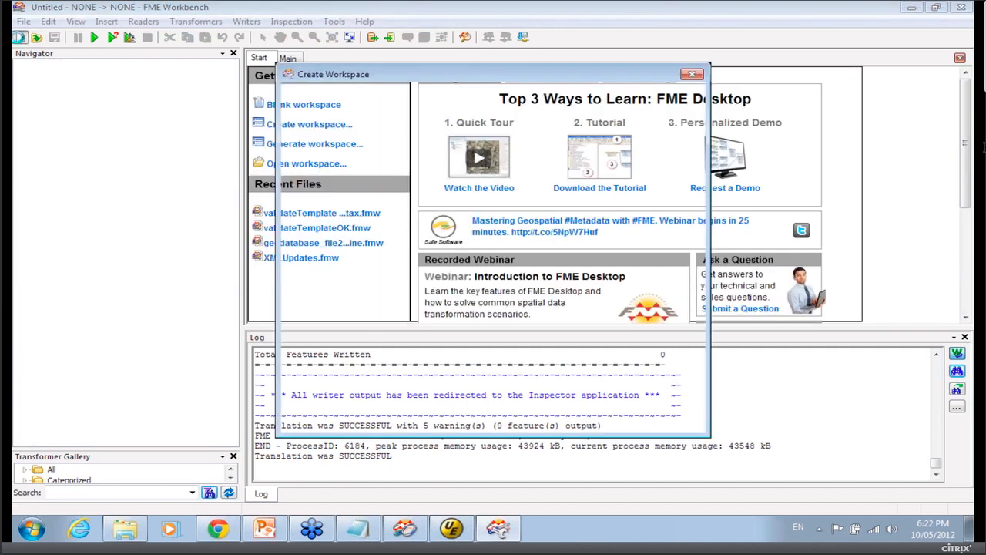
{"action": "left_click", "coordinate": [669, 418]}
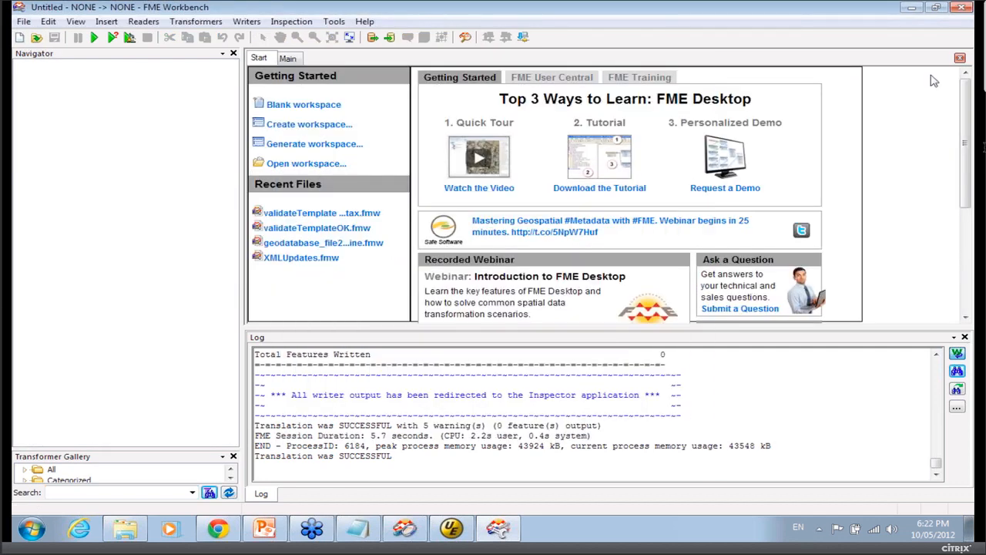
Open iso_metadata.xml with FME Workbench from the file browser.
{"action": "left_click", "coordinate": [912, 13]}
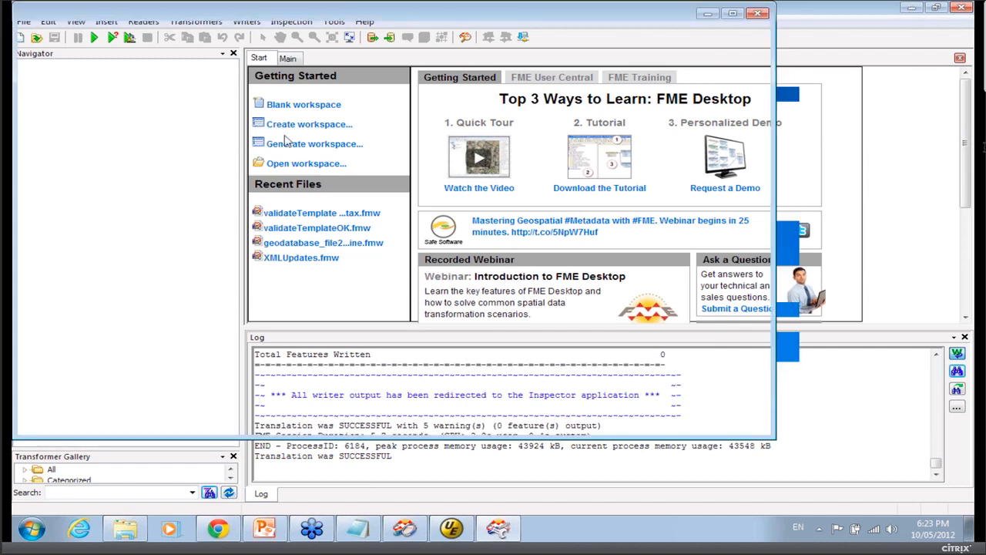
{"action": "right_click", "coordinate": [265, 94]}
{"action": "mouse_move", "coordinate": [337, 158]}
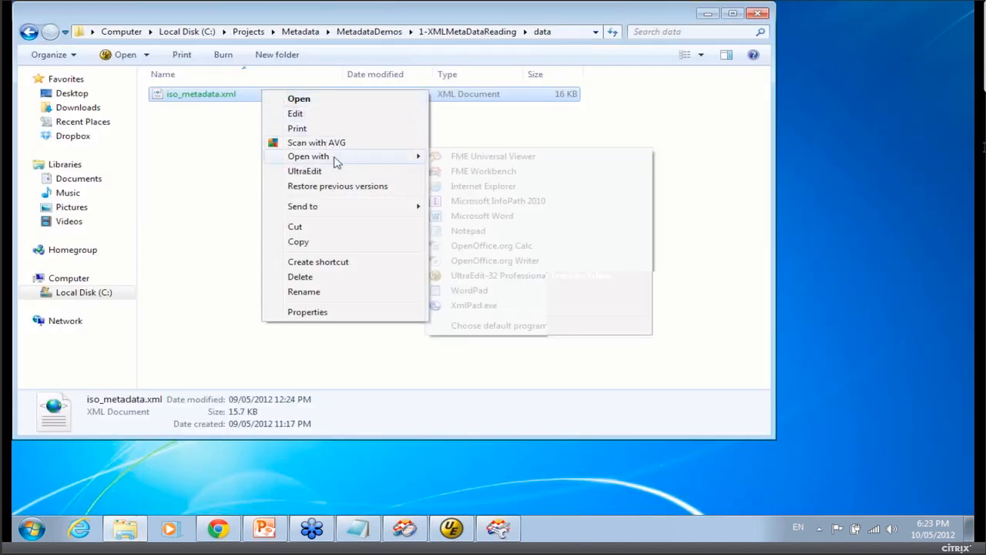
{"action": "left_click", "coordinate": [452, 173]}
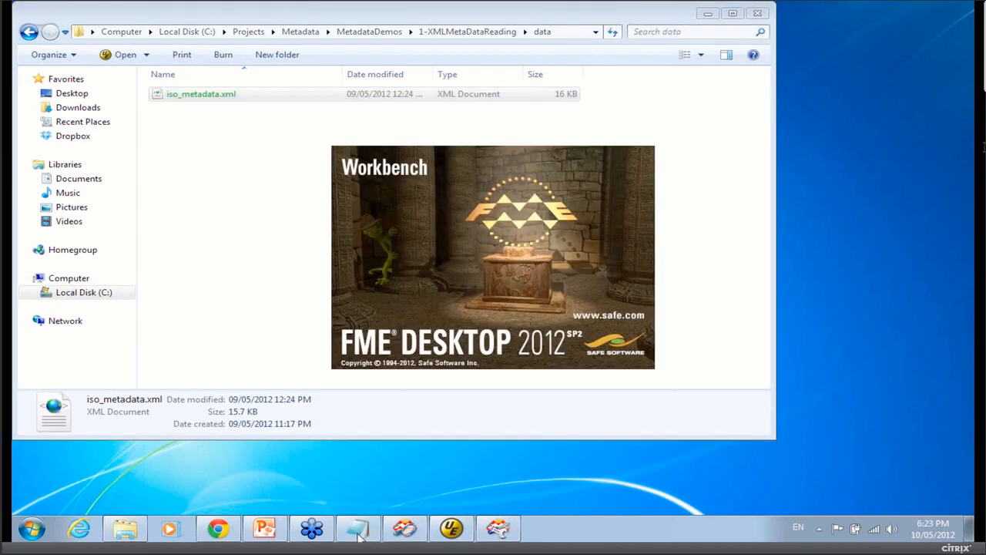
Copy the feature paths contact, identificationInfo, distributionInfo and dataQualityInfo from the notes file.
{"action": "left_click", "coordinate": [357, 529]}
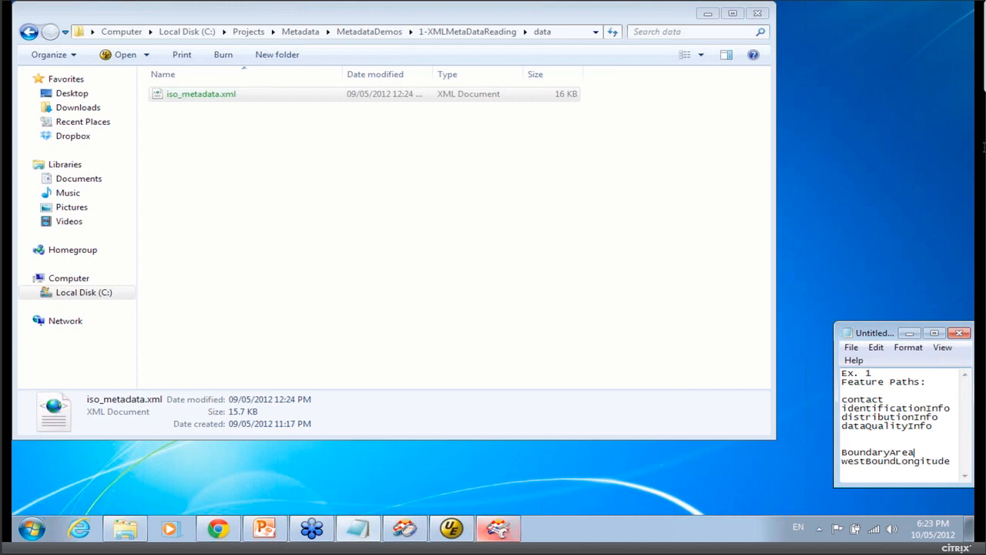
{"action": "left_click", "coordinate": [948, 440]}
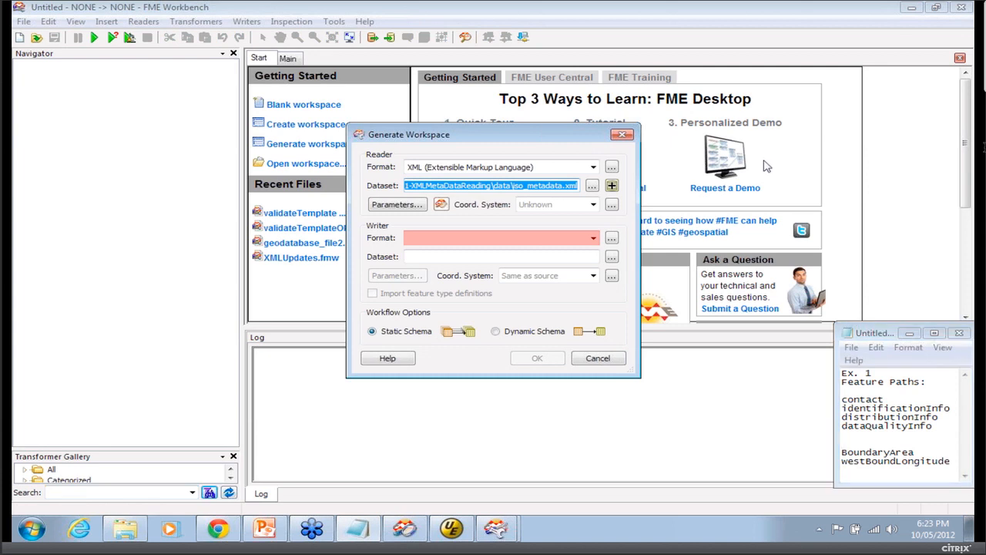
{"action": "left_click_drag", "start_coordinate": [940, 417], "coordinate": [846, 399]}
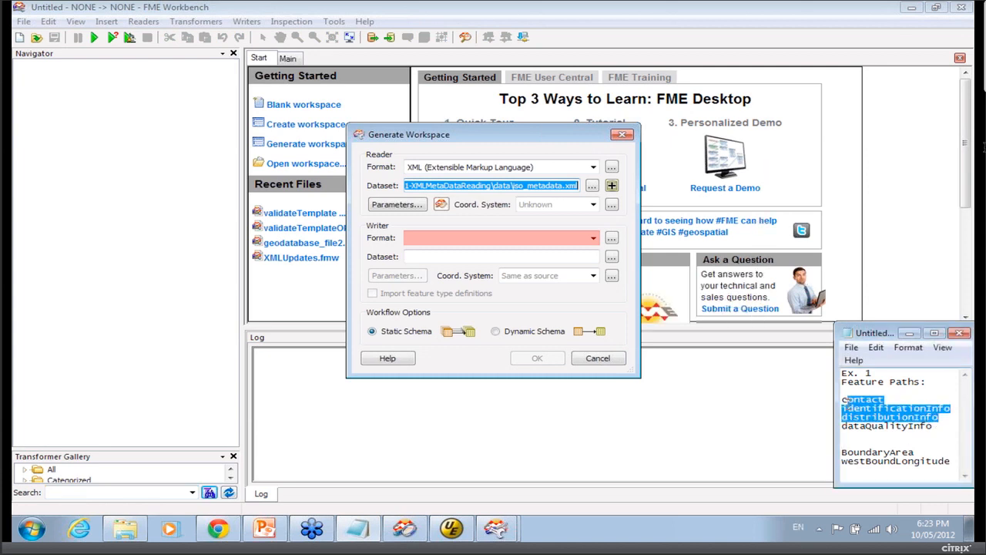
{"action": "left_click", "coordinate": [897, 417]}
{"action": "left_click_drag", "start_coordinate": [928, 426], "coordinate": [842, 399]}
{"action": "key", "text": "ctrl+c"}
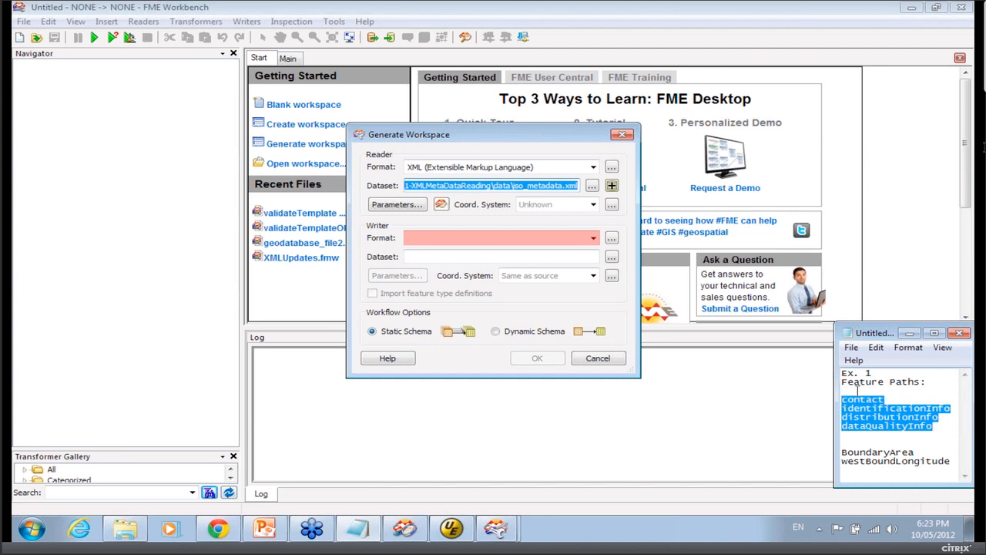
Set the writer format to FME Feature Store (FFS).
{"action": "left_click", "coordinate": [420, 238]}
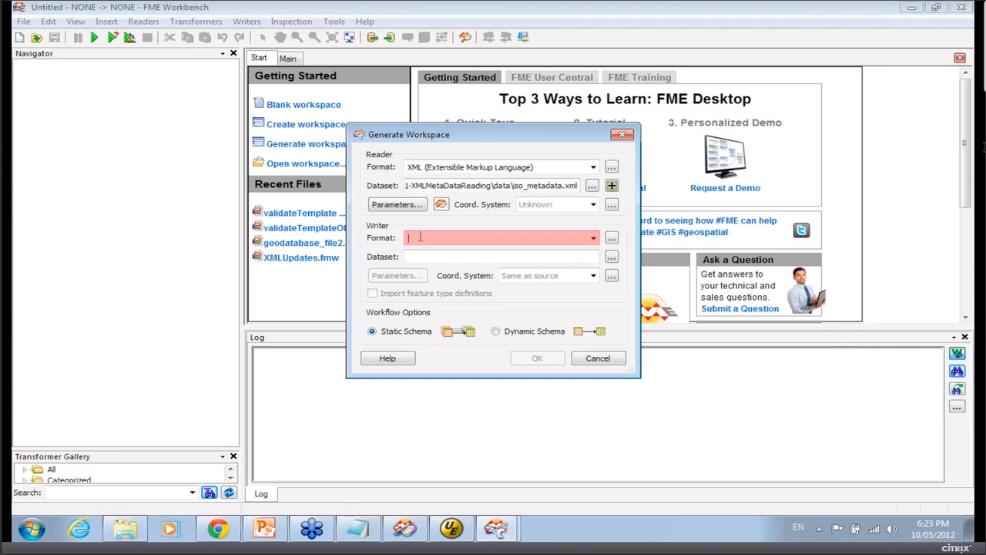
{"action": "type", "text": "ffs"}
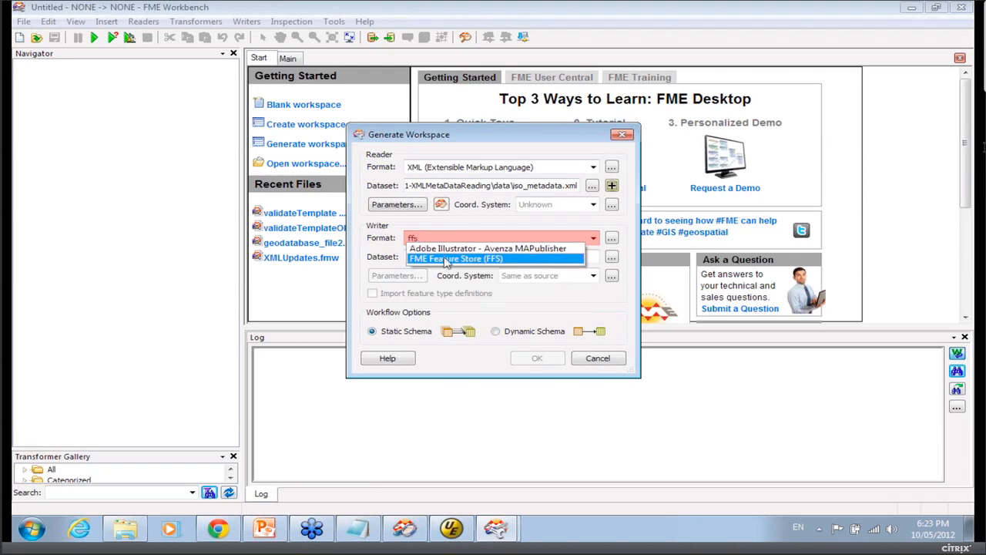
{"action": "left_click", "coordinate": [447, 260]}
Paste the copied feature paths into the reader's Elements to Match parameter.
{"action": "left_click", "coordinate": [412, 208]}
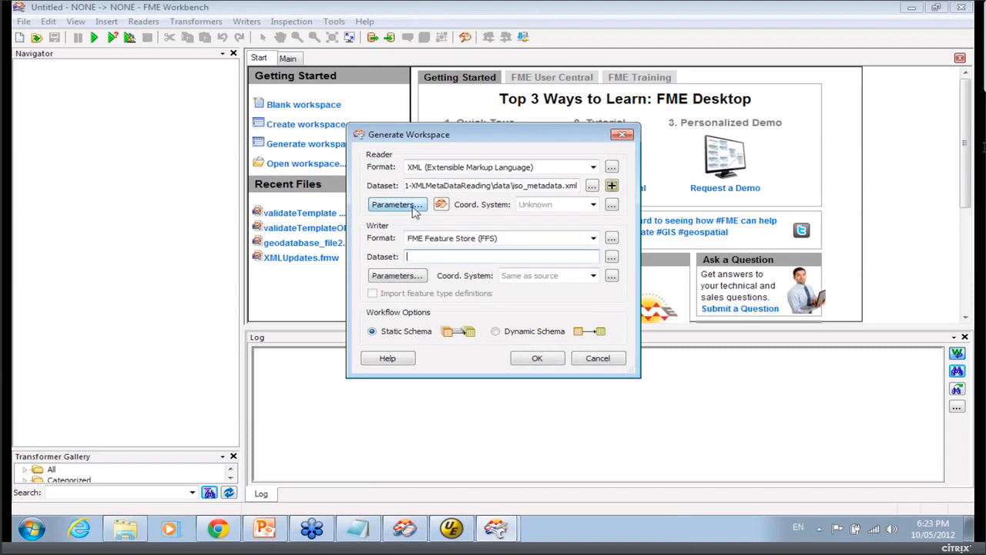
{"action": "left_click", "coordinate": [524, 115]}
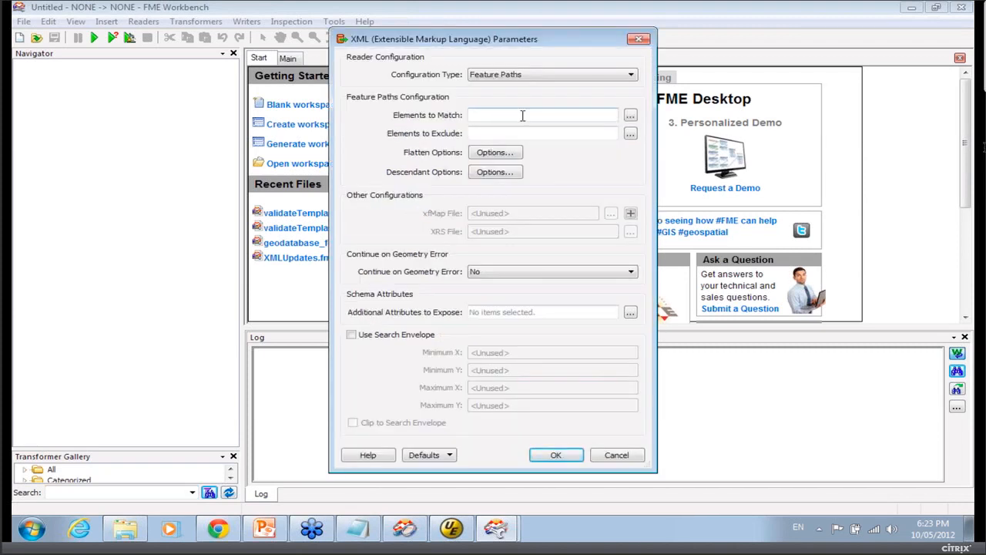
{"action": "key", "text": "ctrl+v"}
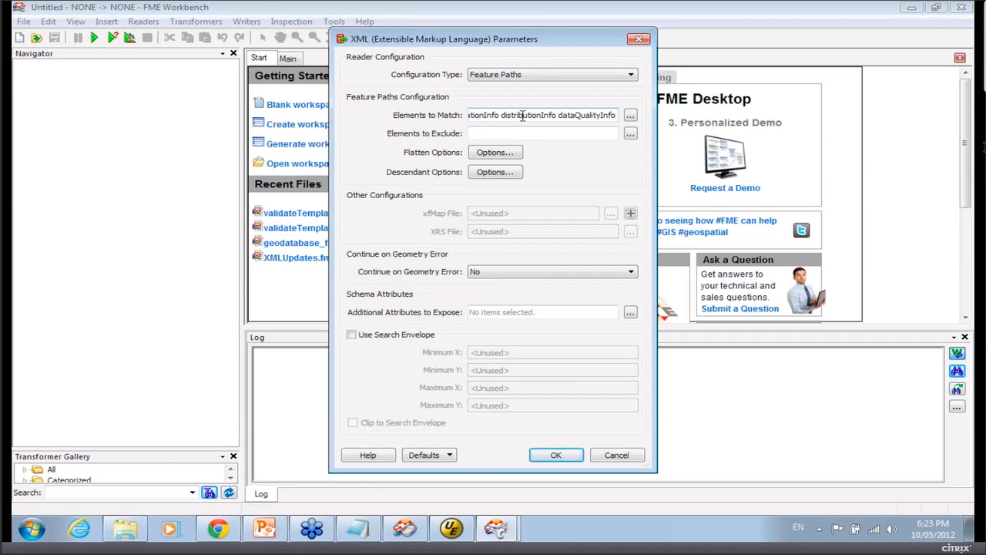
{"action": "key", "text": "Home"}
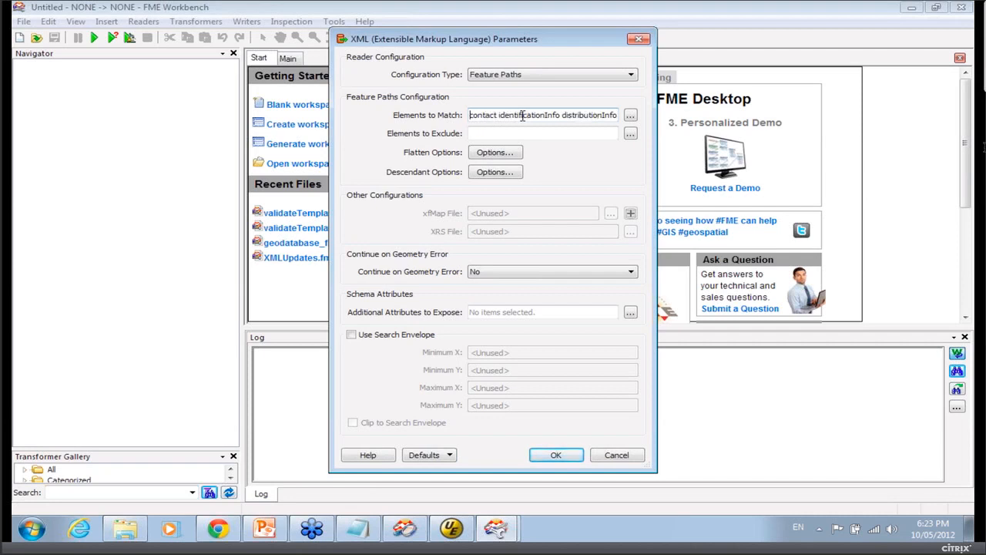
{"action": "key", "text": "End"}
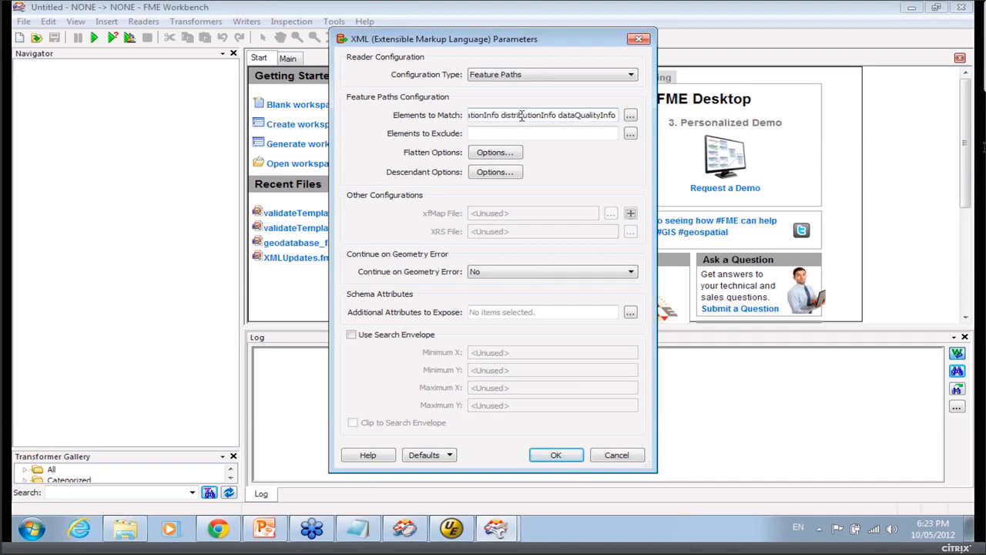
Review the XML file's structure in the text editor by collapsing its identificationInfo, distributionInfo and dataQualityInfo elements.
{"action": "left_click", "coordinate": [450, 529]}
{"action": "scroll", "coordinate": [311, 279], "scroll_direction": "down", "scroll_amount": 12}
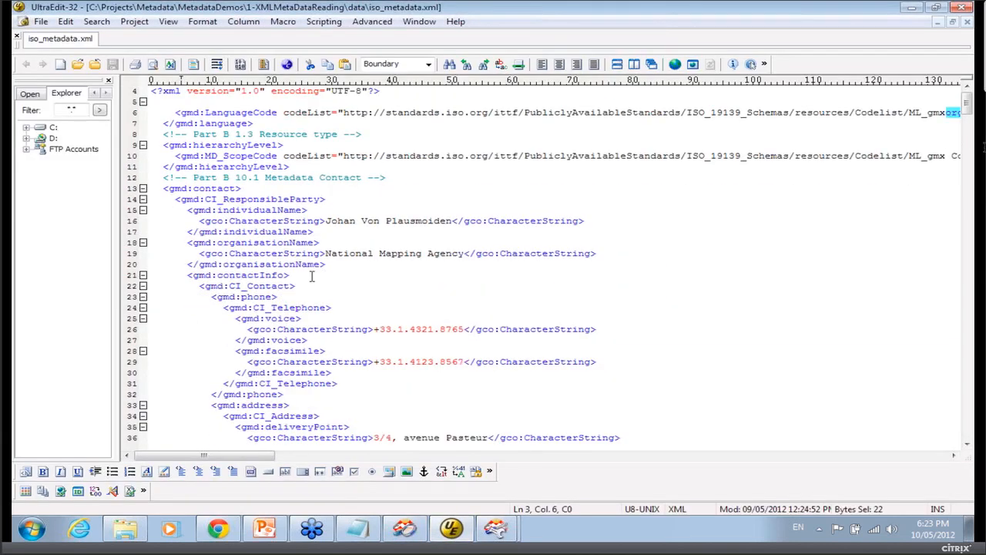
{"action": "scroll", "coordinate": [311, 279], "scroll_direction": "down", "scroll_amount": 3}
{"action": "triple_click", "coordinate": [221, 276]}
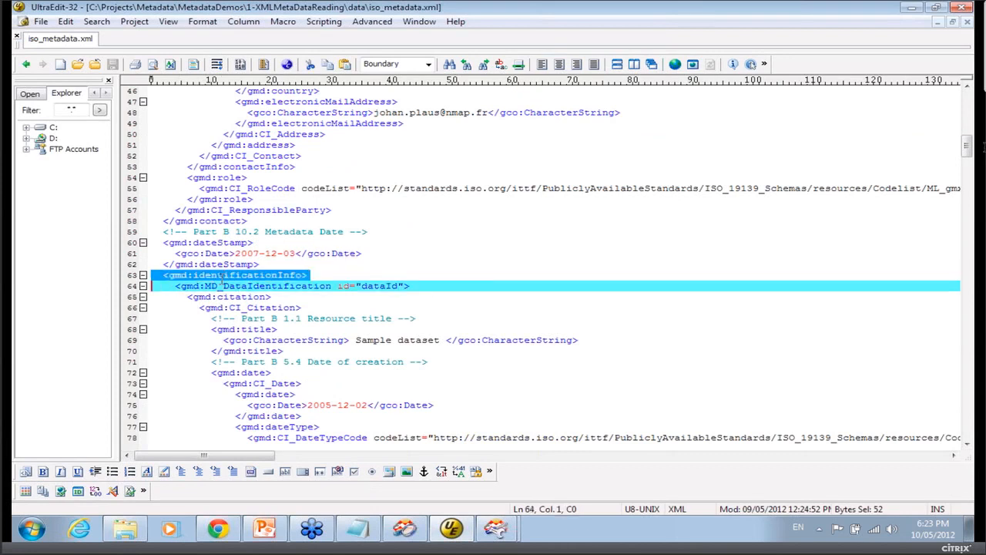
{"action": "left_click", "coordinate": [222, 276]}
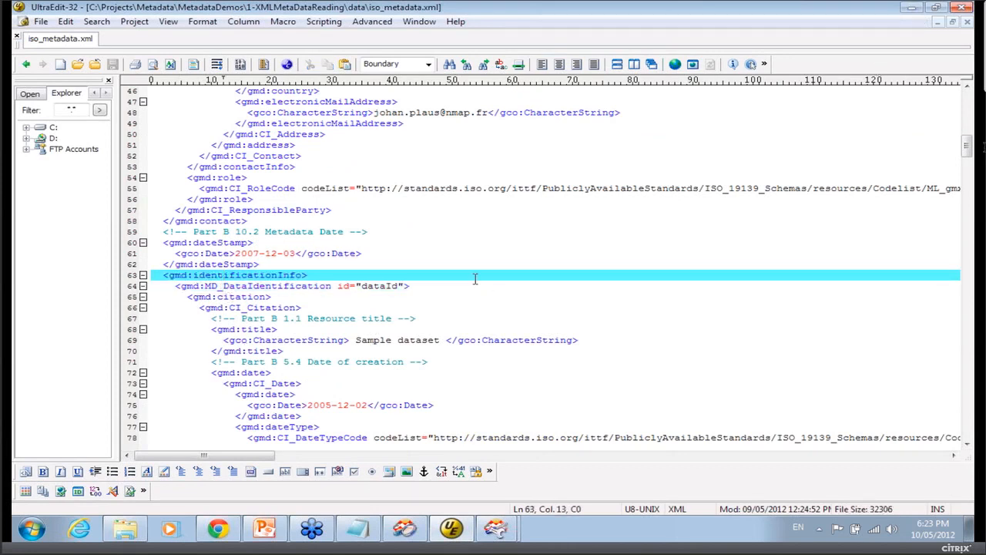
{"action": "scroll", "coordinate": [470, 262], "scroll_direction": "down", "scroll_amount": 8}
{"action": "scroll", "coordinate": [458, 185], "scroll_direction": "up", "scroll_amount": 8}
{"action": "left_click", "coordinate": [143, 275]}
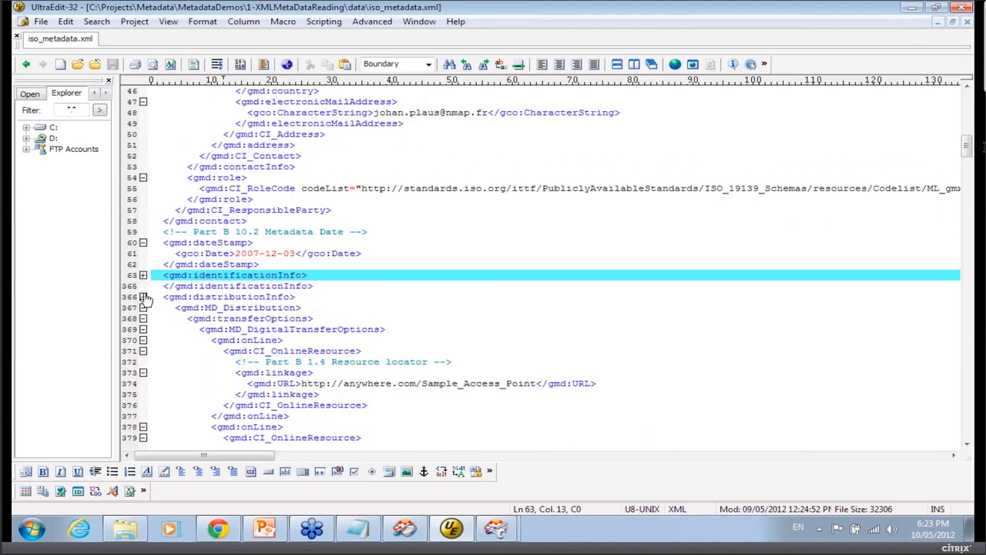
{"action": "left_click", "coordinate": [143, 297]}
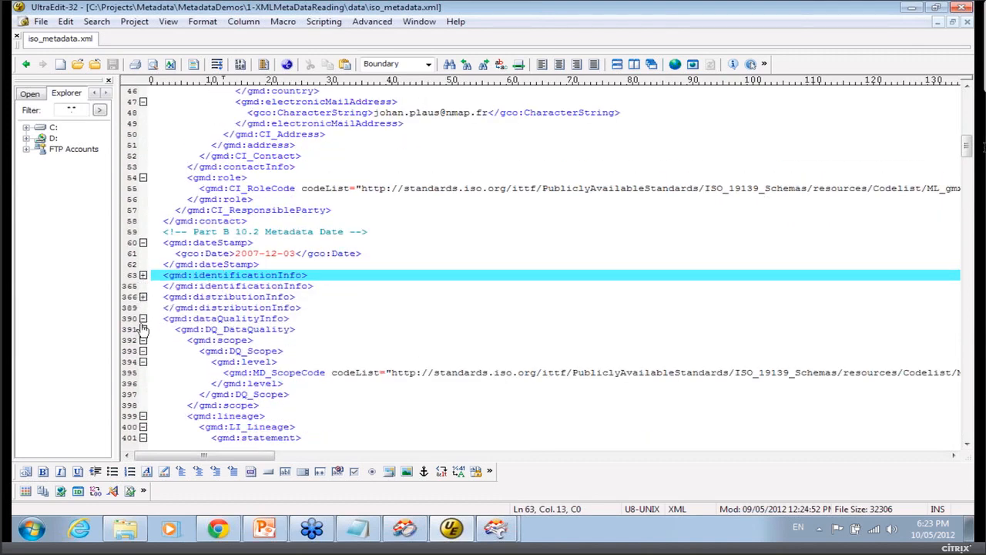
{"action": "left_click", "coordinate": [143, 319]}
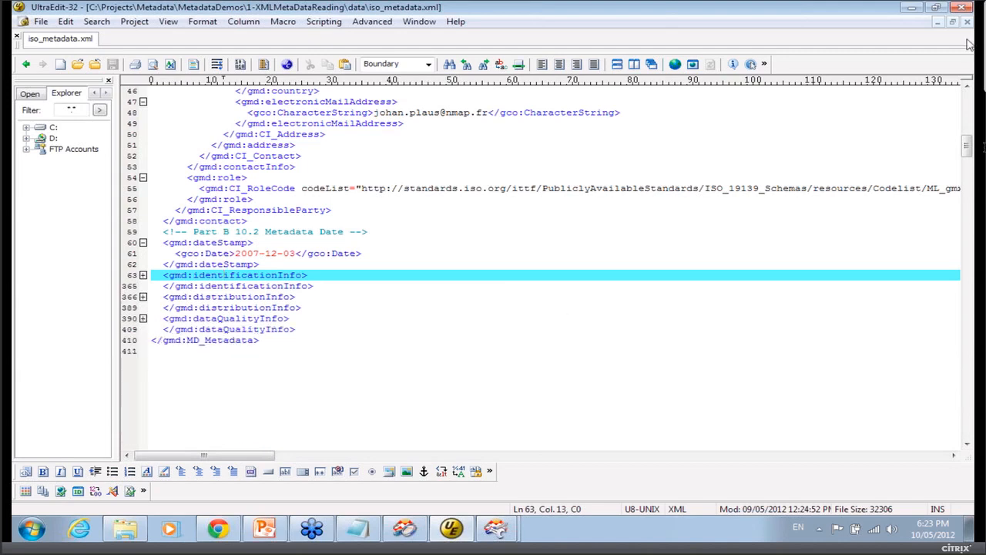
{"action": "left_click", "coordinate": [912, 7]}
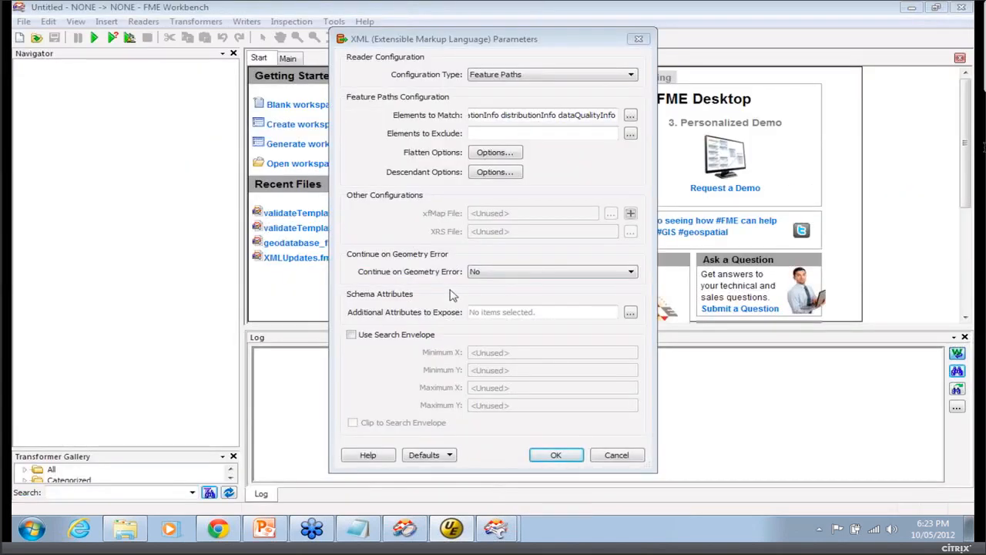
Enable flattening in the reader's Flatten Options and confirm the XML reader parameters to add it to the workspace.
{"action": "left_click", "coordinate": [495, 153]}
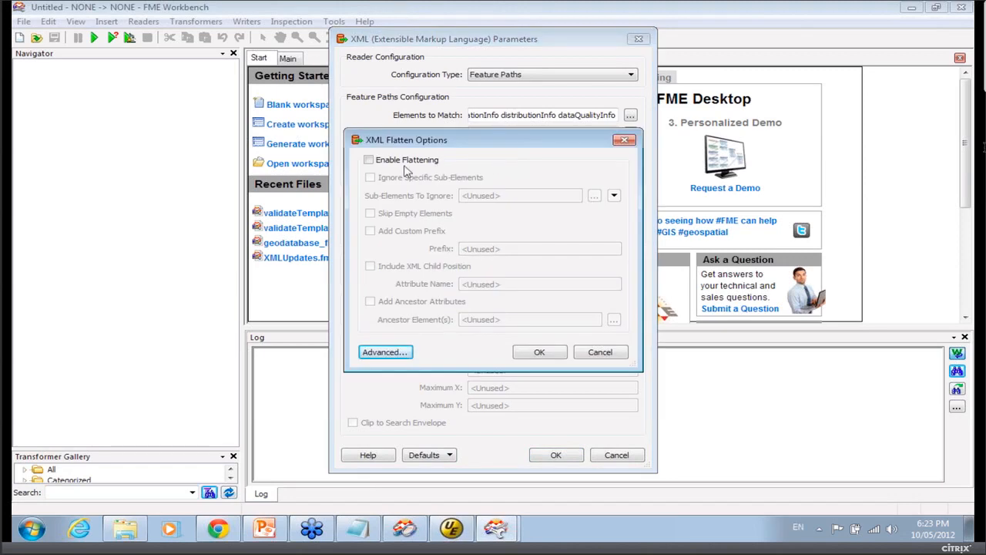
{"action": "left_click", "coordinate": [405, 160]}
{"action": "left_click", "coordinate": [539, 352]}
{"action": "left_click", "coordinate": [555, 455]}
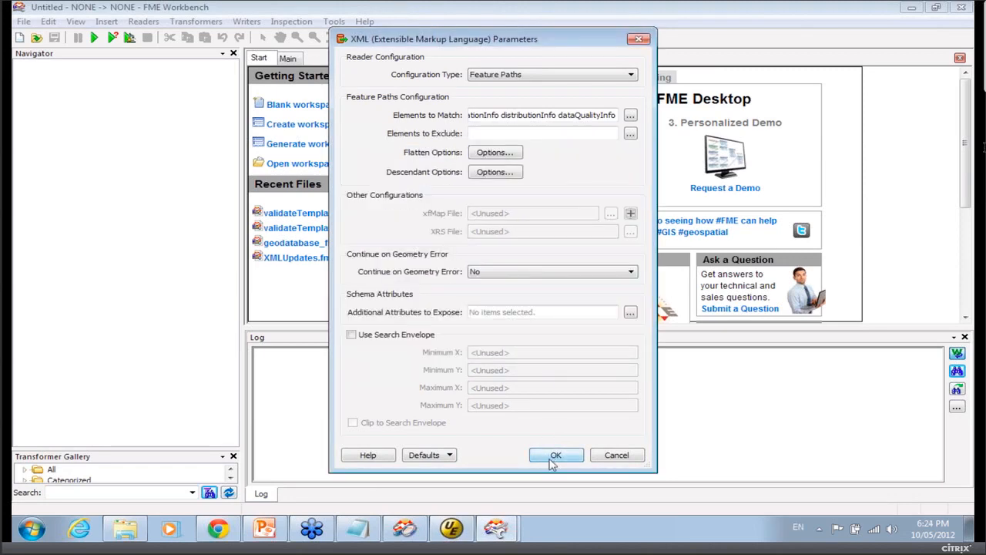
{"action": "left_click", "coordinate": [539, 363]}
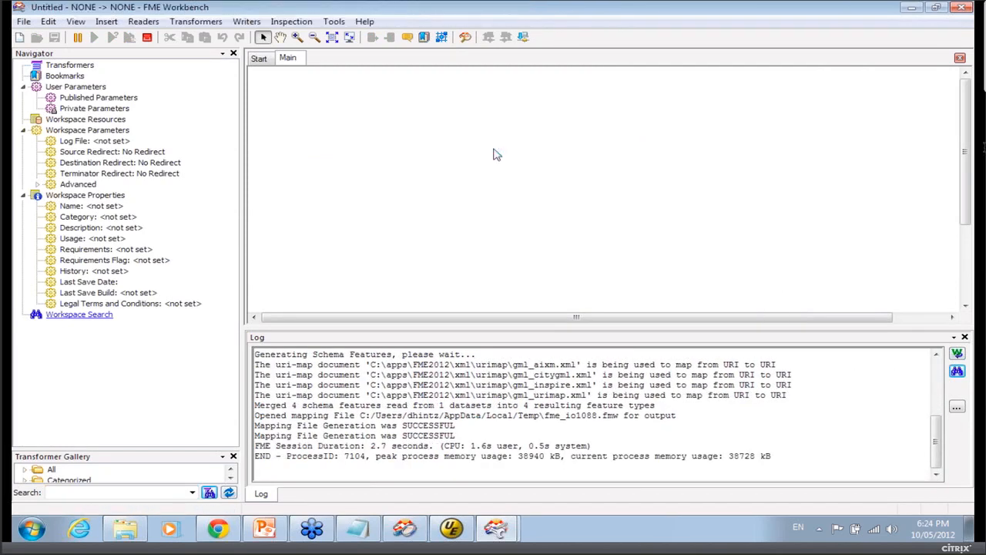
Run the workspace redirected to the inspection viewer, entering asd as the destination FME Feature Store file.
{"action": "left_click", "coordinate": [571, 410]}
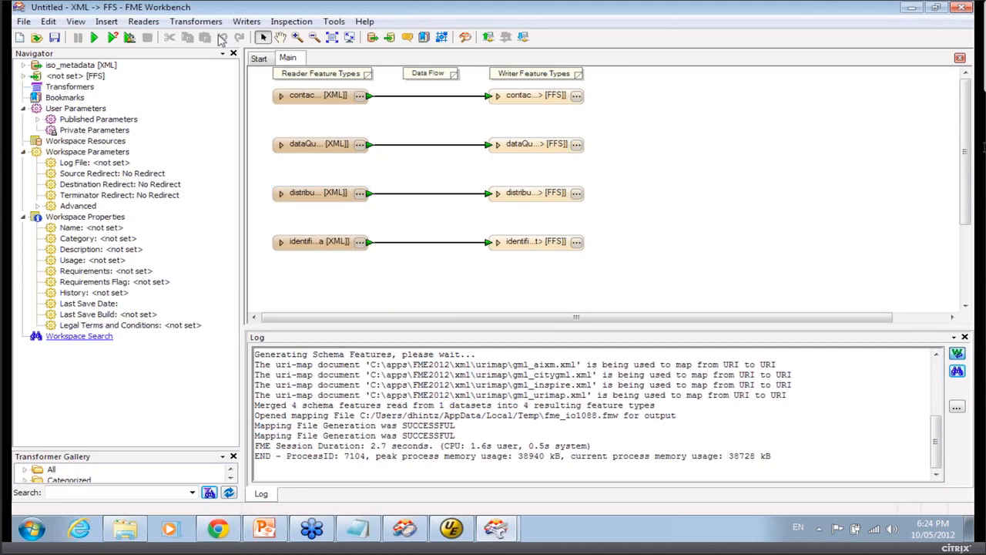
{"action": "left_click", "coordinate": [246, 22]}
{"action": "left_click", "coordinate": [266, 167]}
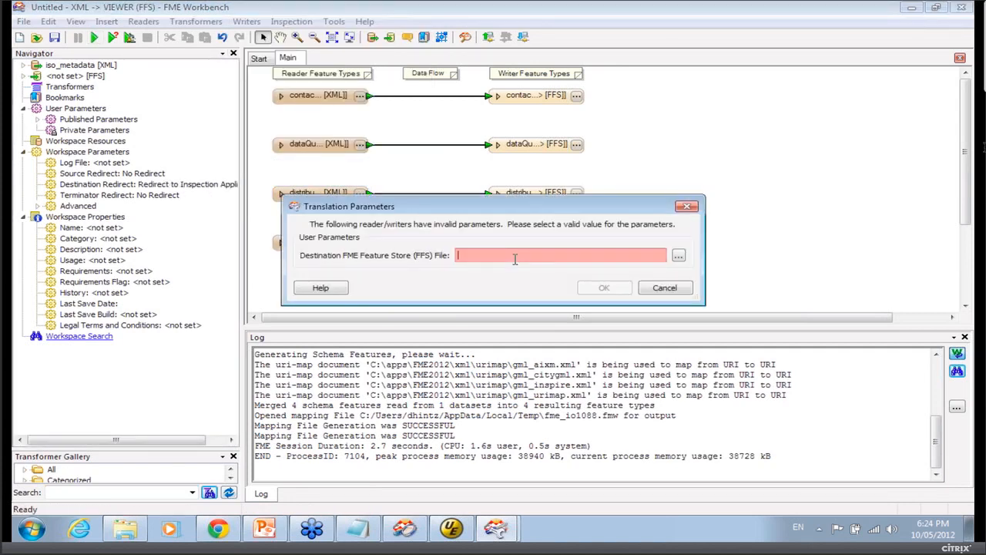
{"action": "type", "text": "asd"}
{"action": "left_click", "coordinate": [605, 288]}
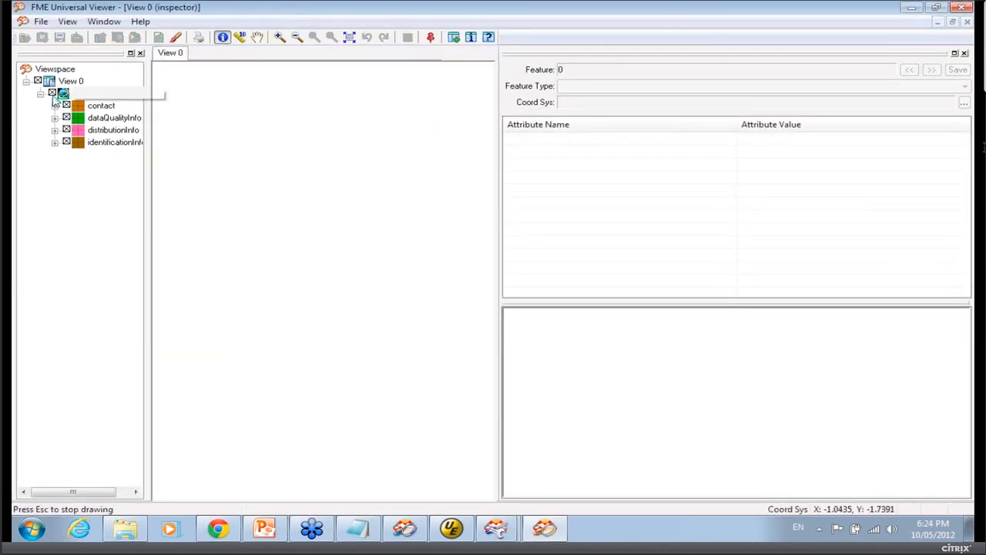
Display the contact features and widen the attribute panel to examine their flattened attribute names and values.
{"action": "left_click", "coordinate": [67, 106]}
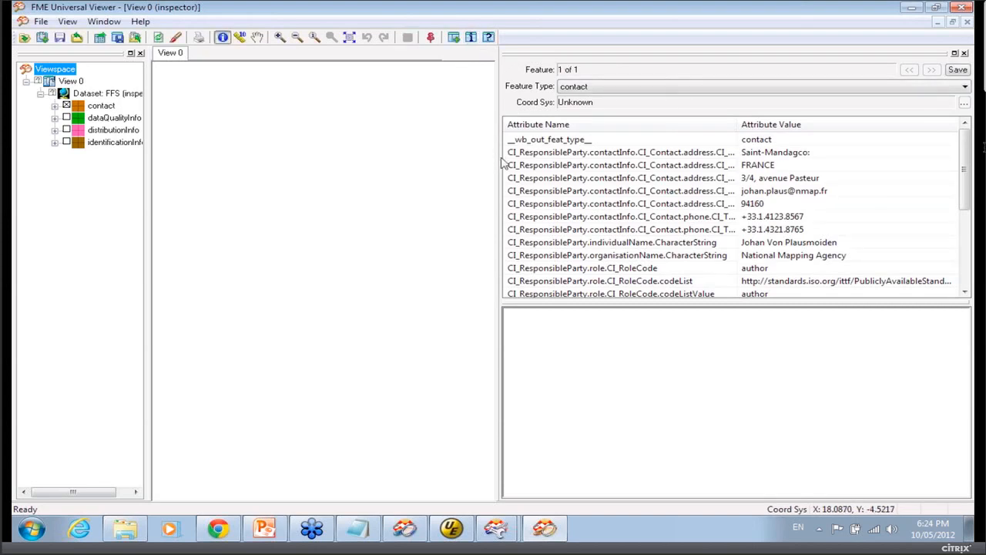
{"action": "left_click_drag", "start_coordinate": [499, 162], "coordinate": [284, 149]}
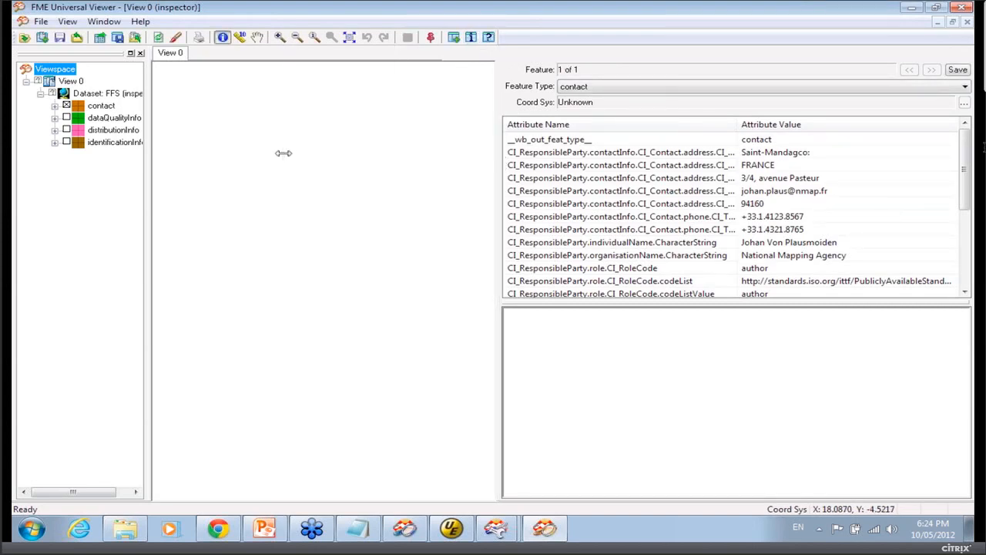
{"action": "mouse_move", "coordinate": [966, 168]}
{"action": "left_mouse_down"}
{"action": "mouse_move", "coordinate": [966, 248]}
{"action": "mouse_move", "coordinate": [970, 164]}
{"action": "left_mouse_up"}
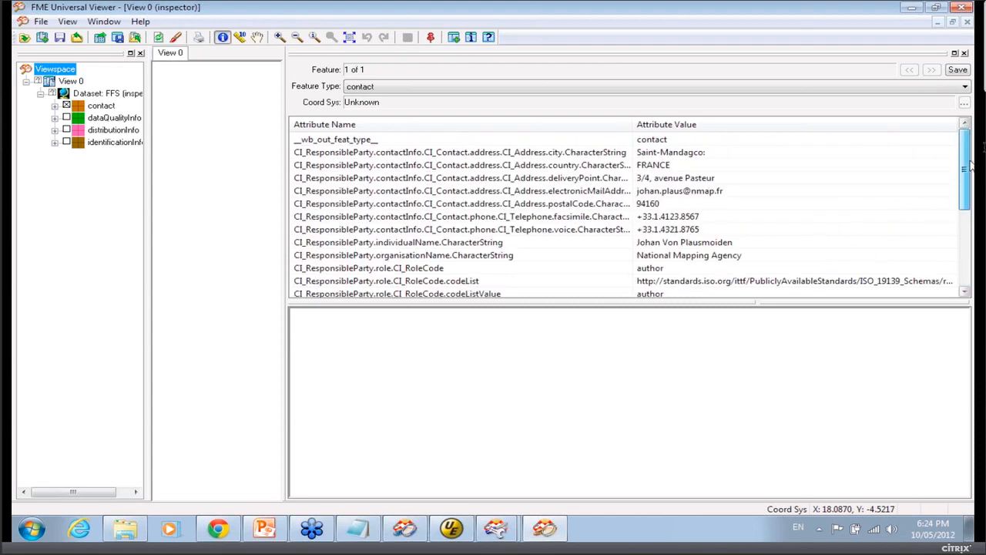
{"action": "left_click_drag", "start_coordinate": [971, 164], "coordinate": [949, 123]}
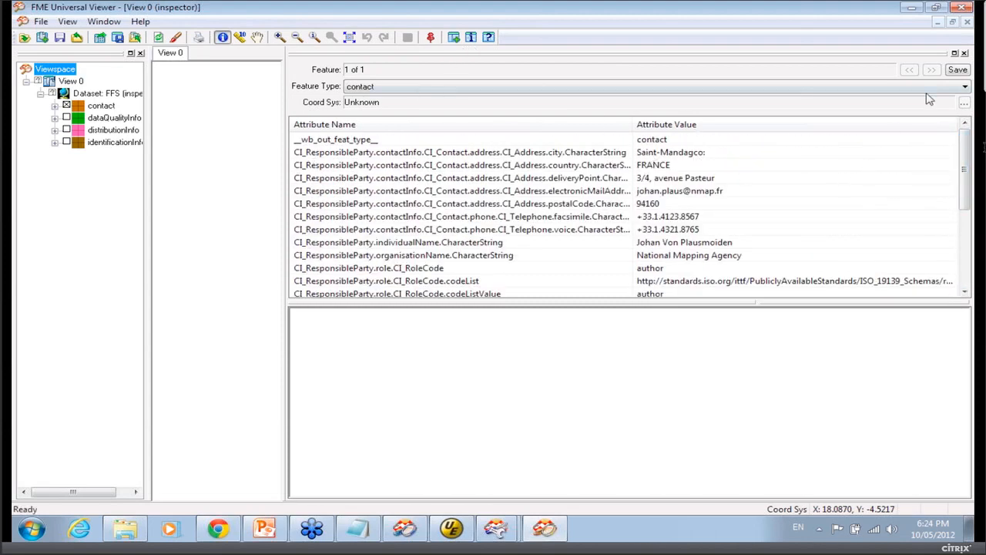
Switch the display to dataQualityInfo and then distributionInfo, selecting their no-geometry features to examine their attributes.
{"action": "left_click", "coordinate": [67, 106]}
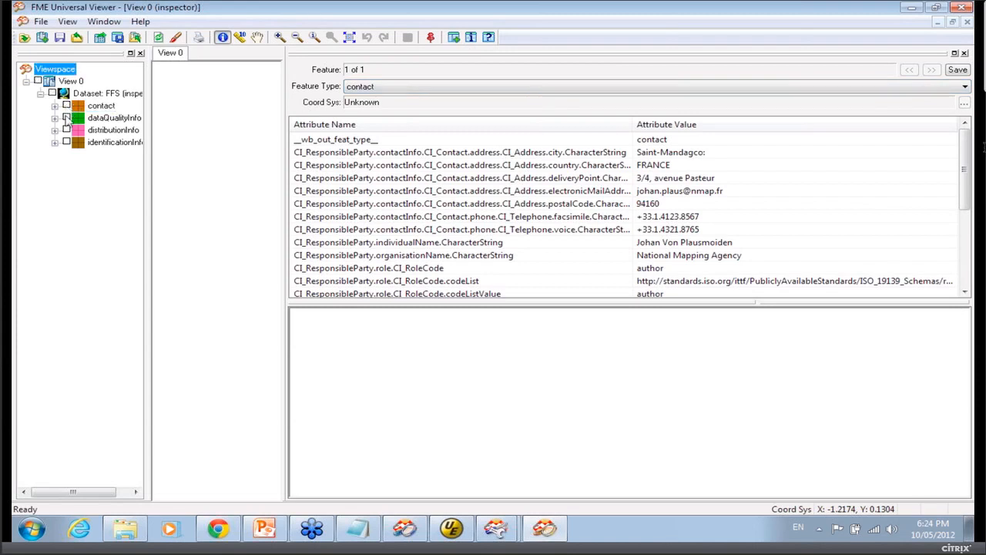
{"action": "left_click", "coordinate": [66, 118]}
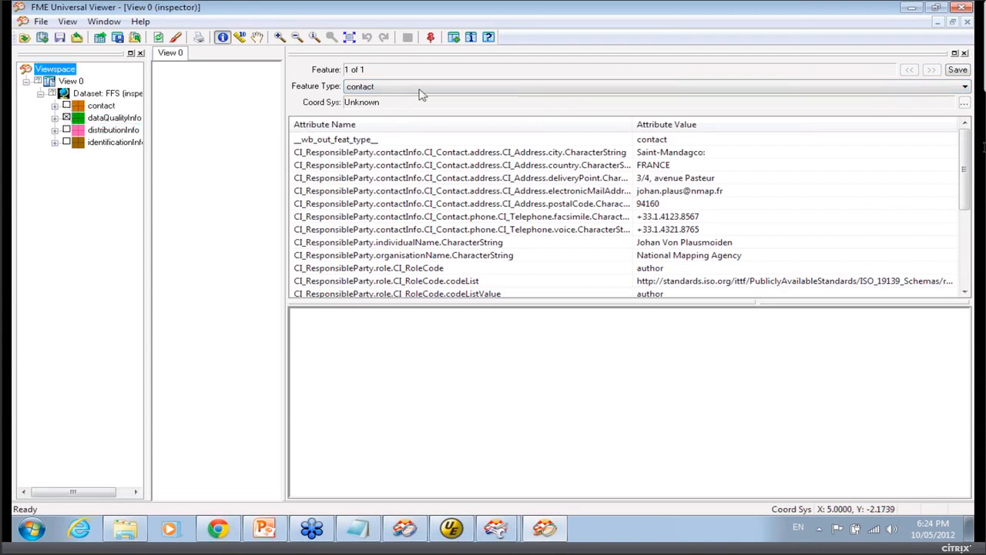
{"action": "left_click", "coordinate": [472, 38]}
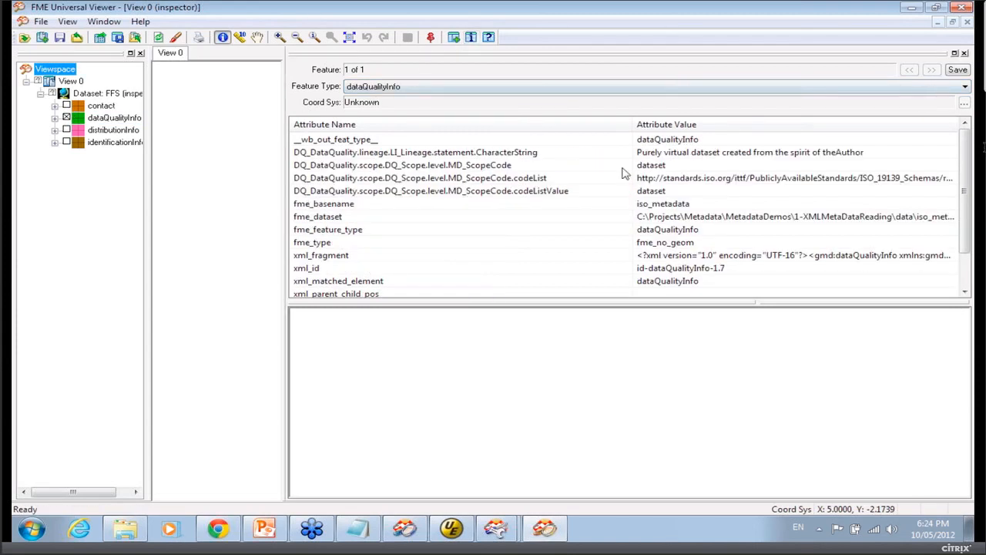
{"action": "left_click", "coordinate": [66, 118]}
{"action": "left_click", "coordinate": [66, 130]}
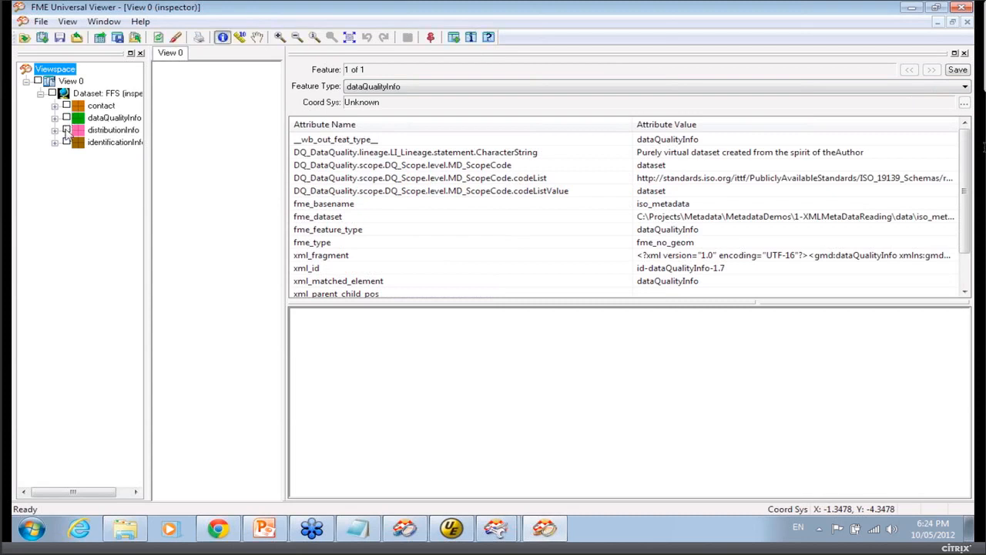
{"action": "left_click", "coordinate": [471, 37]}
{"action": "left_click", "coordinate": [493, 218]}
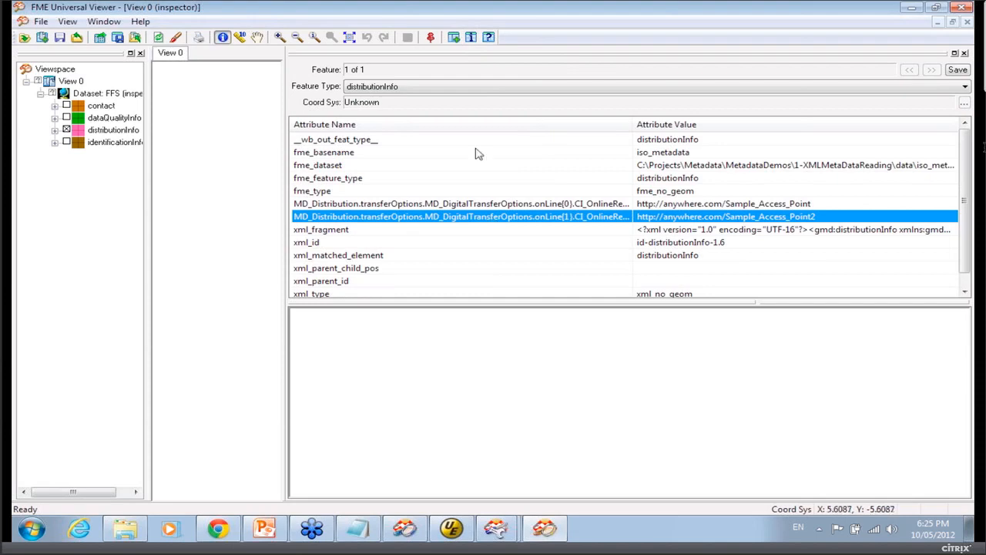
Minimize the viewer and Workbench, switch to PowerPoint and start the slide show from the Demo: Reading slide.
{"action": "left_click", "coordinate": [911, 9]}
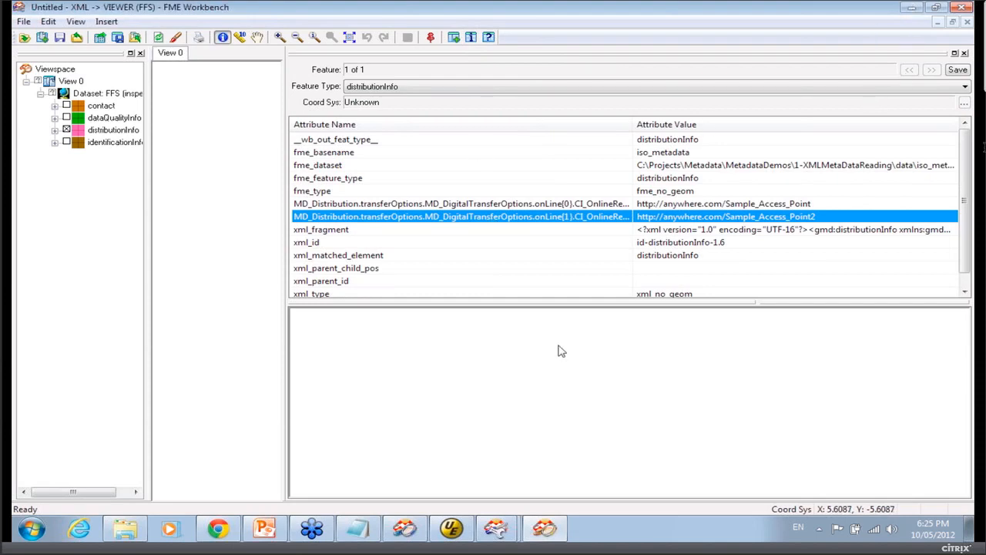
{"action": "left_click", "coordinate": [911, 9]}
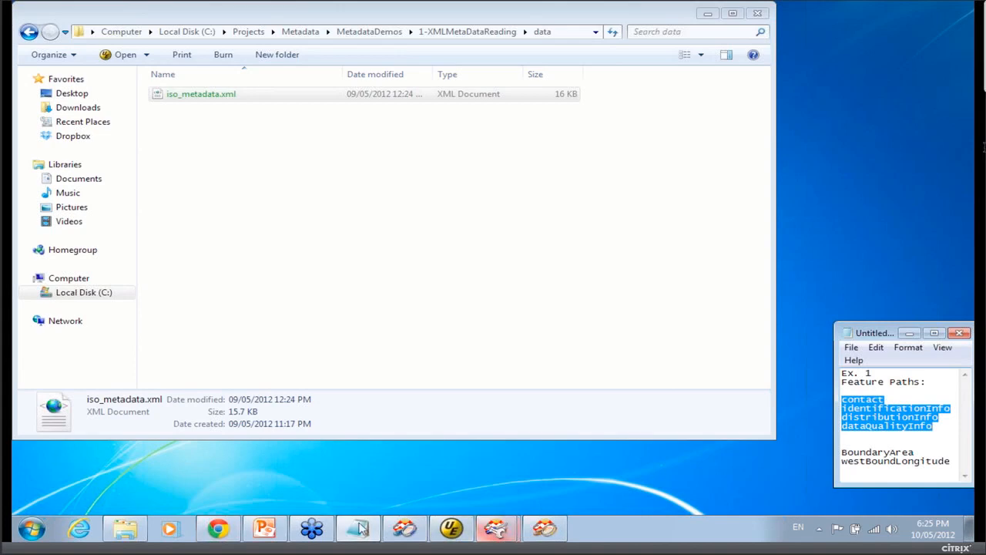
{"action": "left_click", "coordinate": [265, 531]}
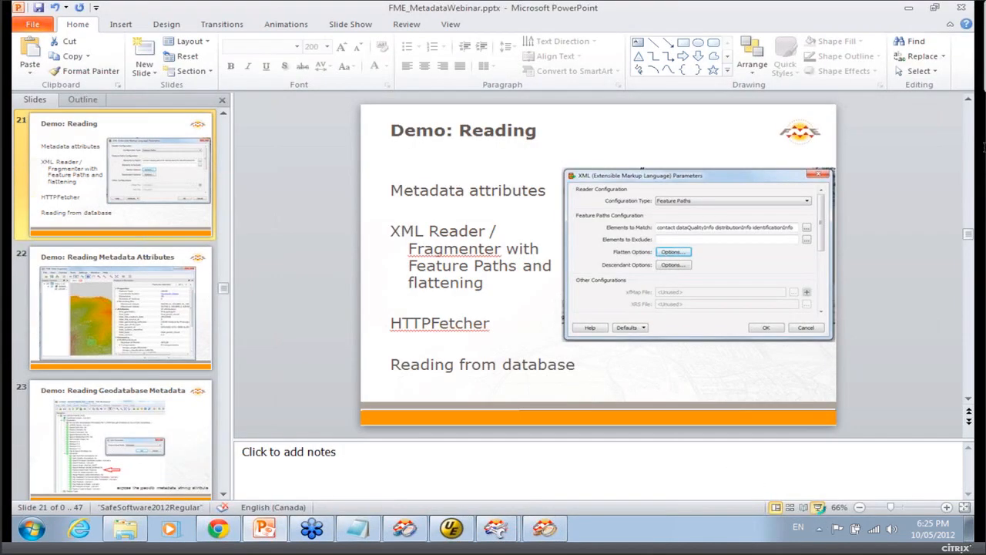
{"action": "left_click", "coordinate": [818, 507]}
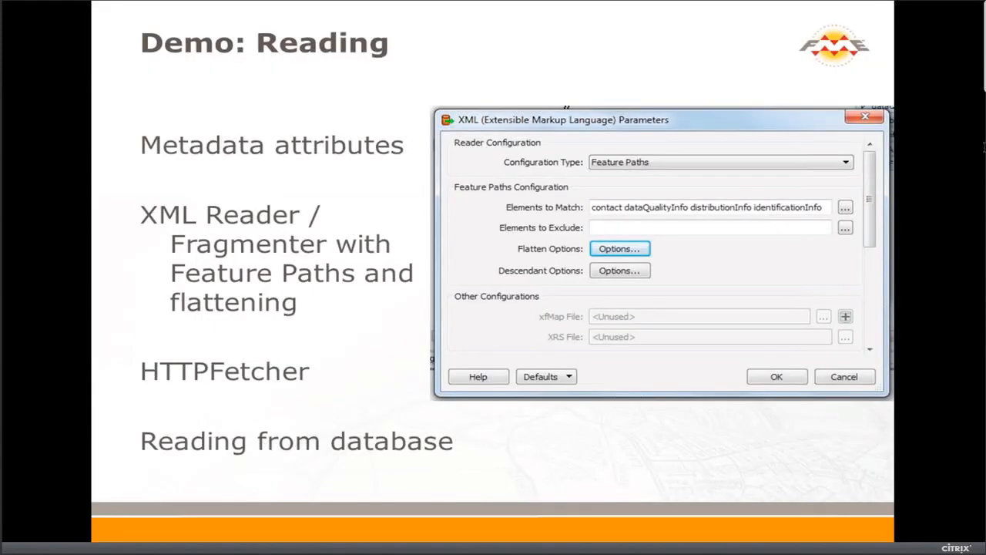
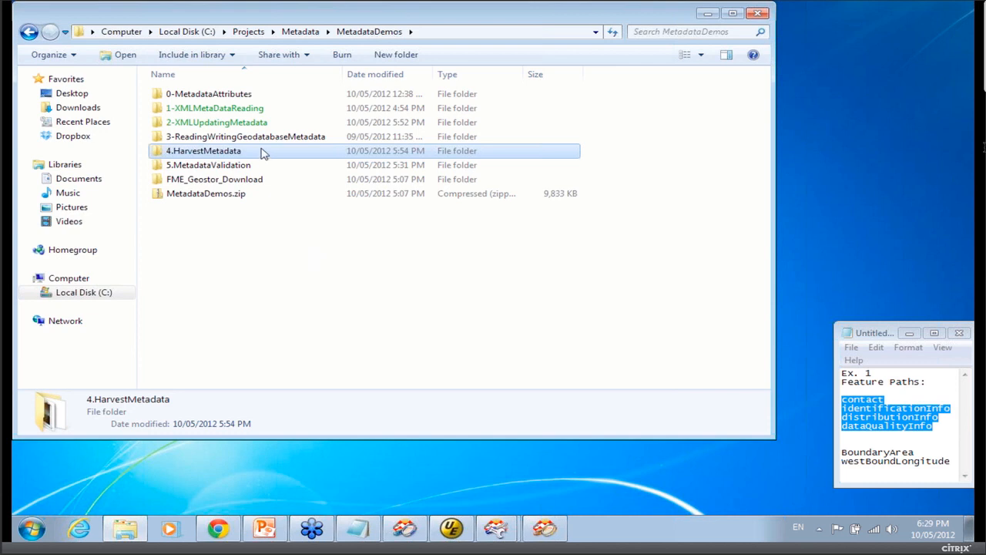
Open the metadataDemo.fmw workspace from the 4.HarvestMetadata folder and review the AttributeExposer's exposed attribute.
{"action": "double_click", "coordinate": [260, 152]}
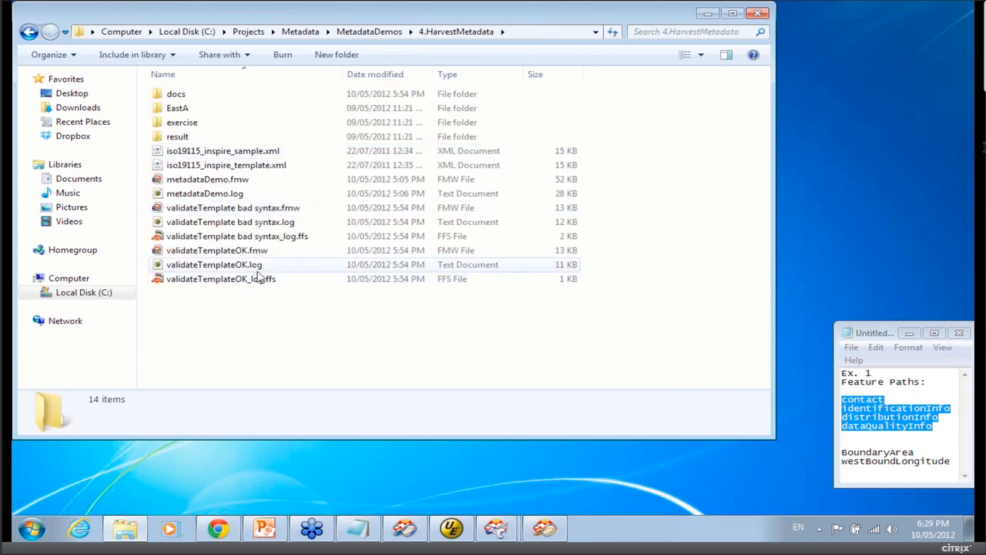
{"action": "double_click", "coordinate": [239, 179]}
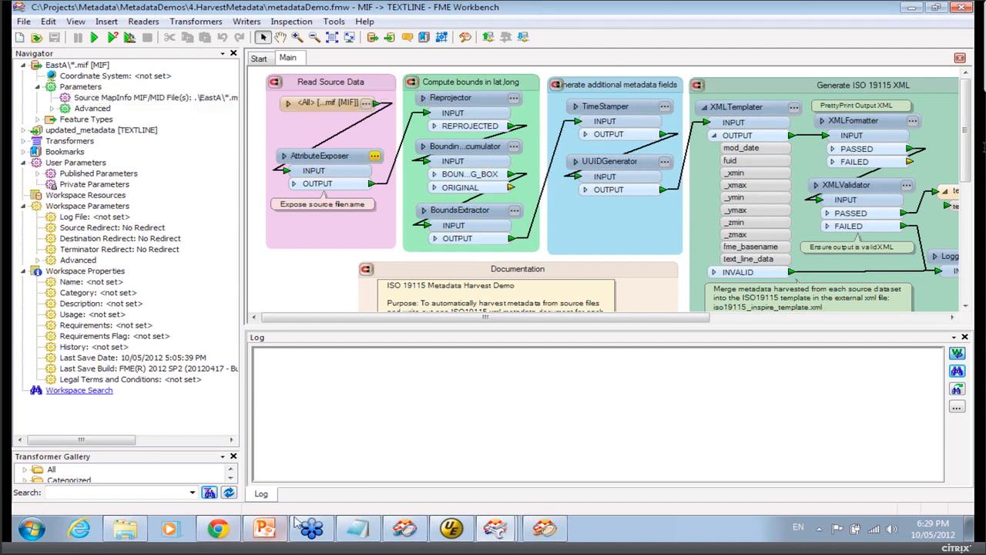
{"action": "left_click", "coordinate": [374, 157]}
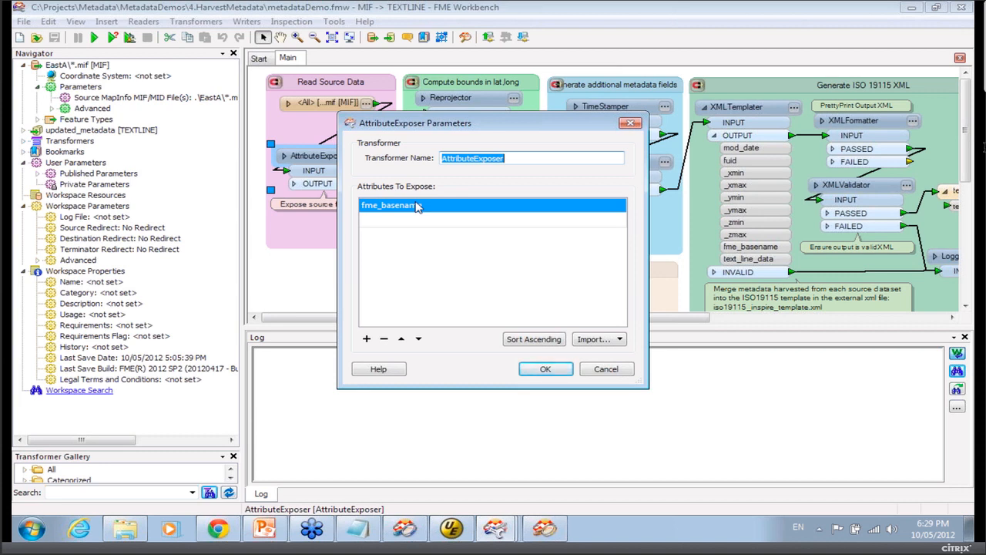
{"action": "left_click", "coordinate": [606, 369]}
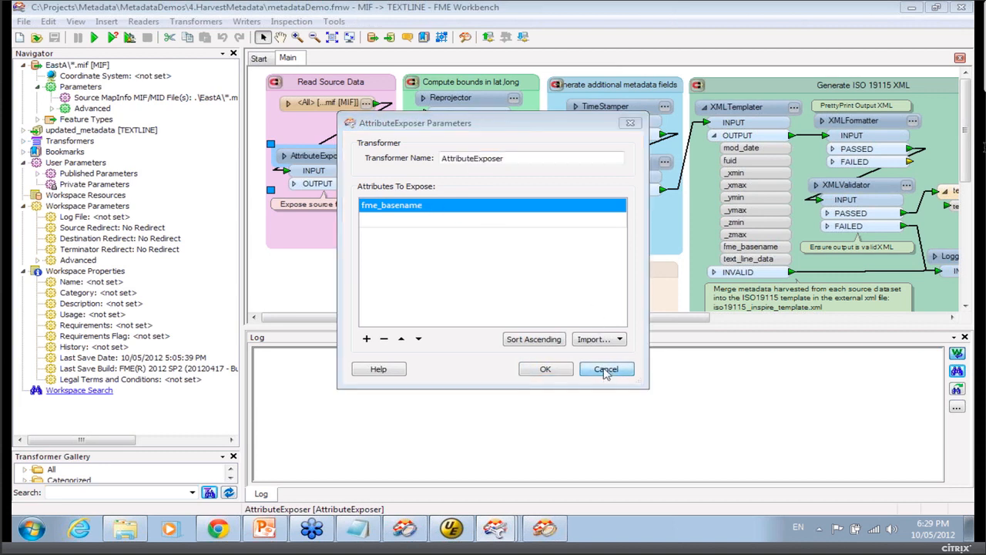
{"action": "left_click", "coordinate": [375, 155]}
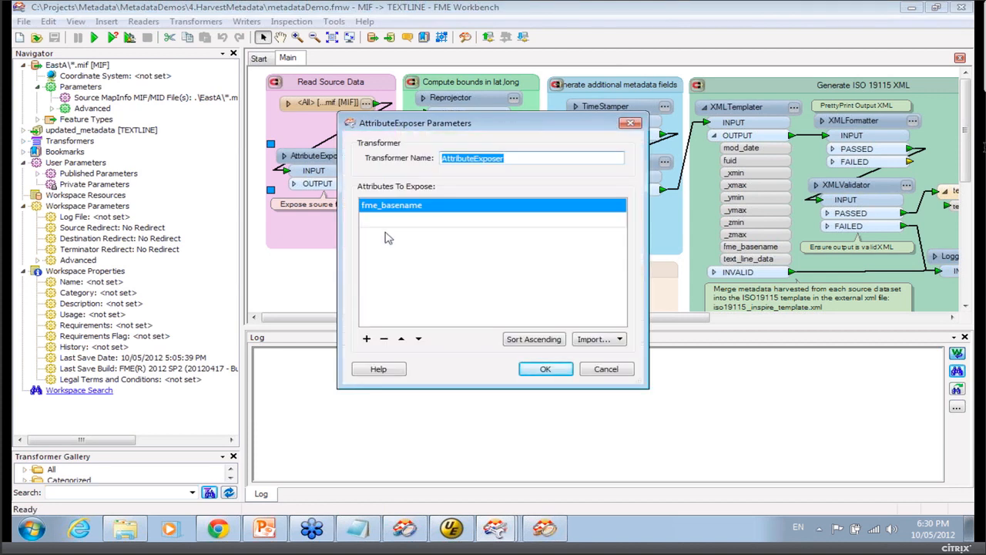
{"action": "left_click", "coordinate": [625, 371]}
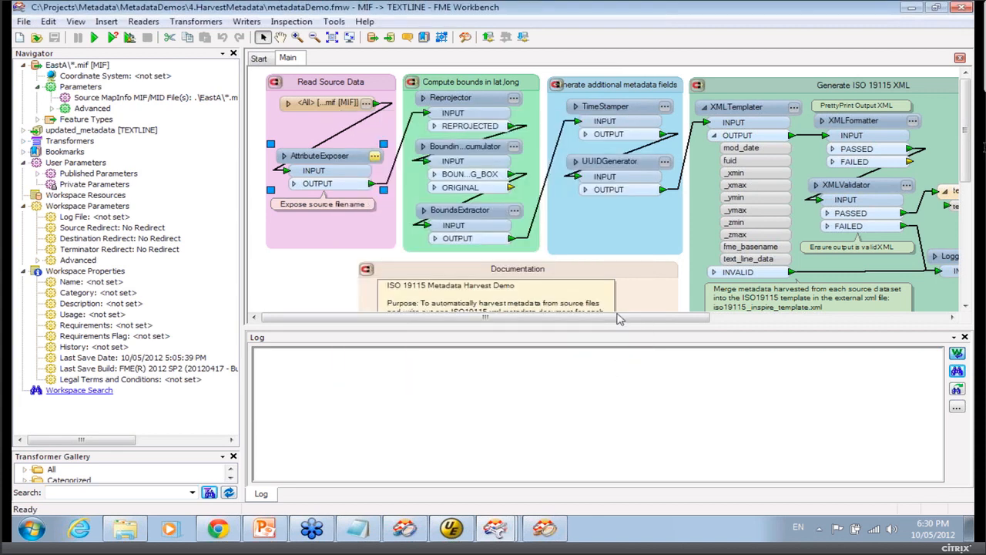
Review the parameters of the BoundingBoxAccumulator and BoundsExtractor transformers.
{"action": "left_click", "coordinate": [514, 148]}
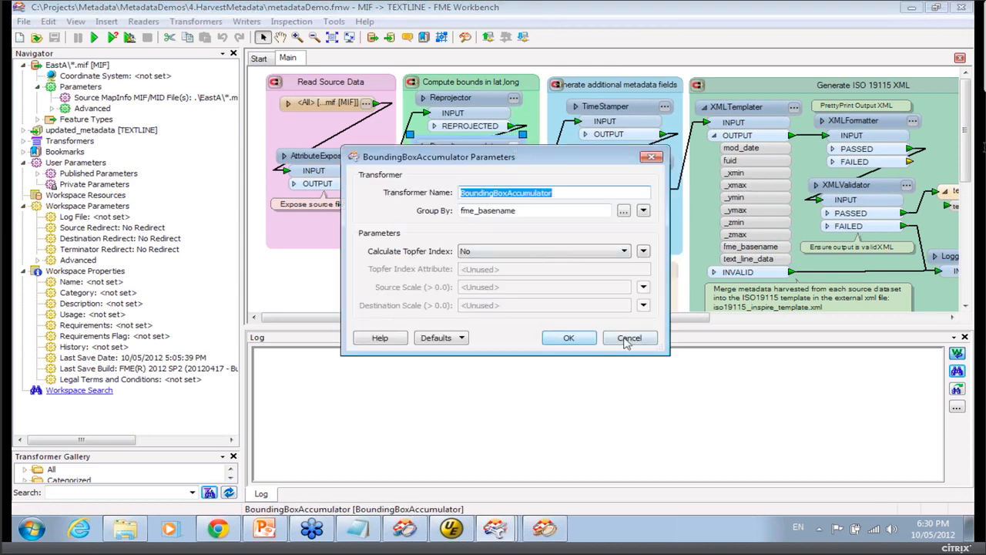
{"action": "left_click", "coordinate": [628, 340]}
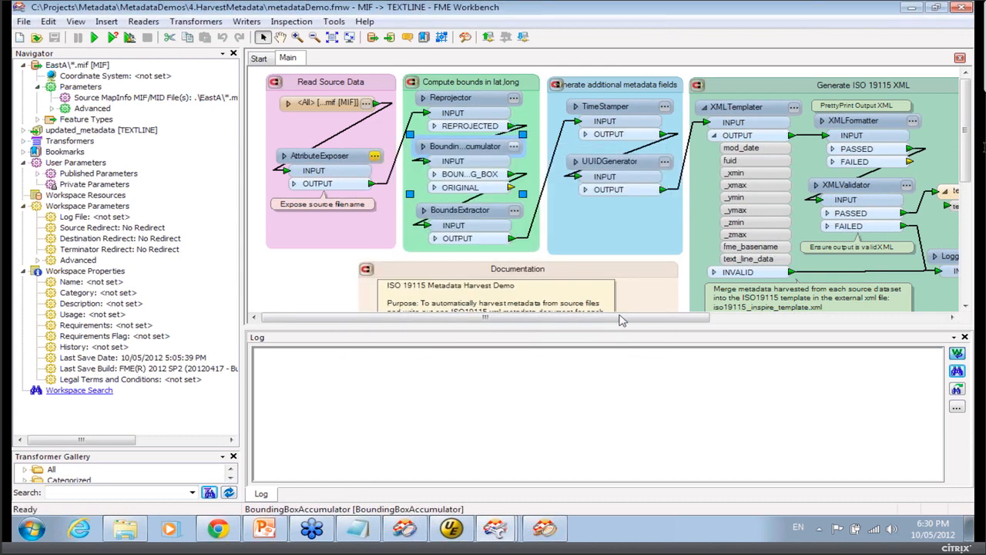
{"action": "left_click", "coordinate": [519, 213]}
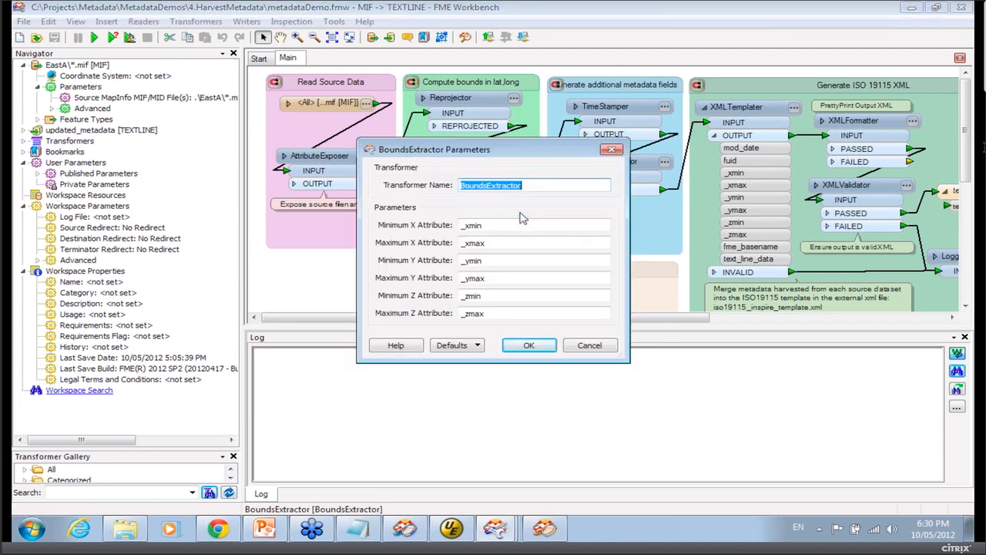
{"action": "left_click", "coordinate": [592, 347]}
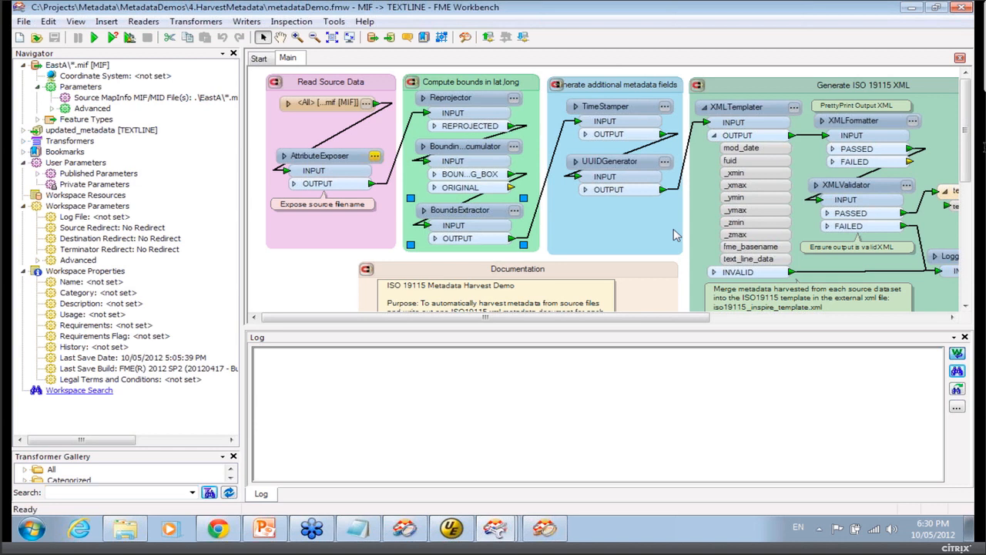
Review the parameters of the TimeStamper and UUIDGenerator transformers.
{"action": "left_click", "coordinate": [669, 108]}
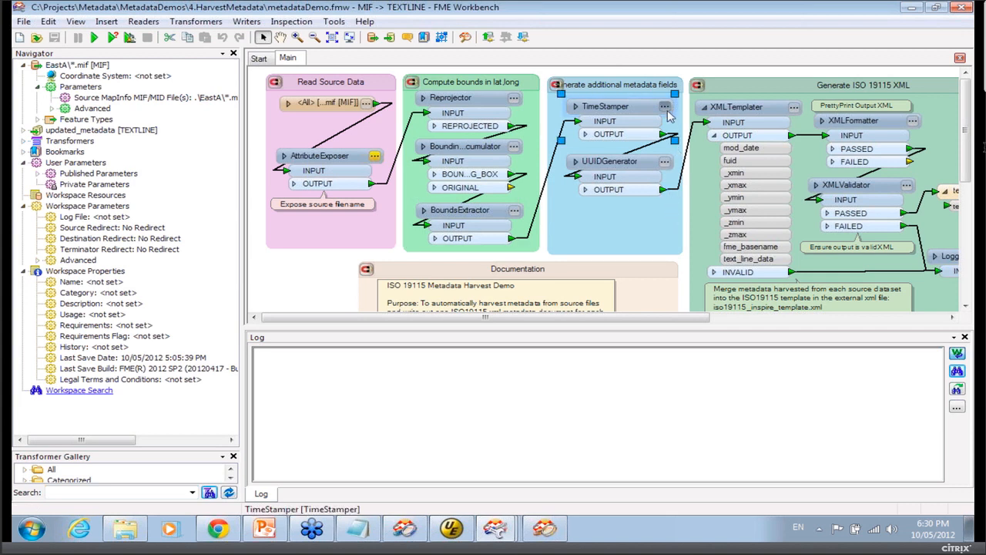
{"action": "left_click", "coordinate": [665, 106]}
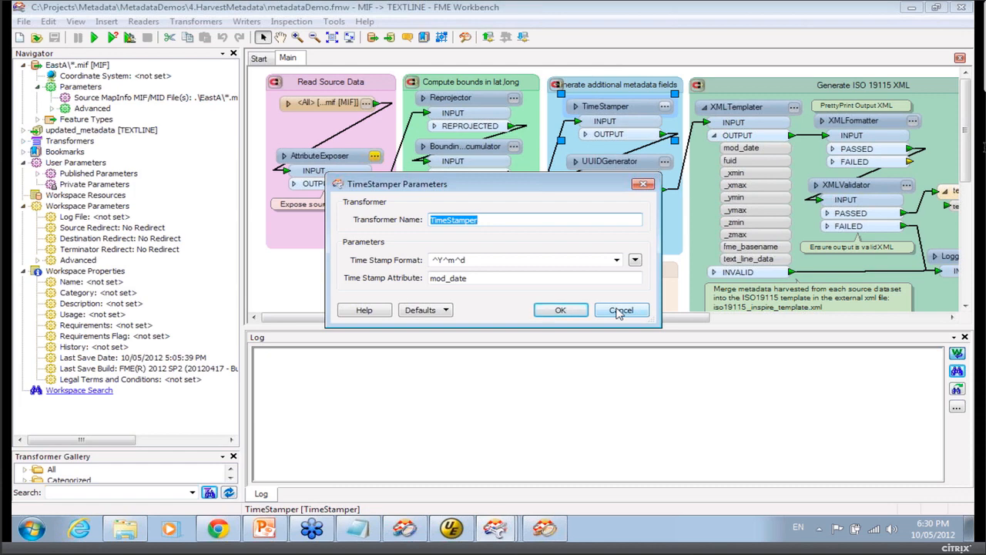
{"action": "left_click", "coordinate": [620, 310]}
{"action": "left_click", "coordinate": [664, 161]}
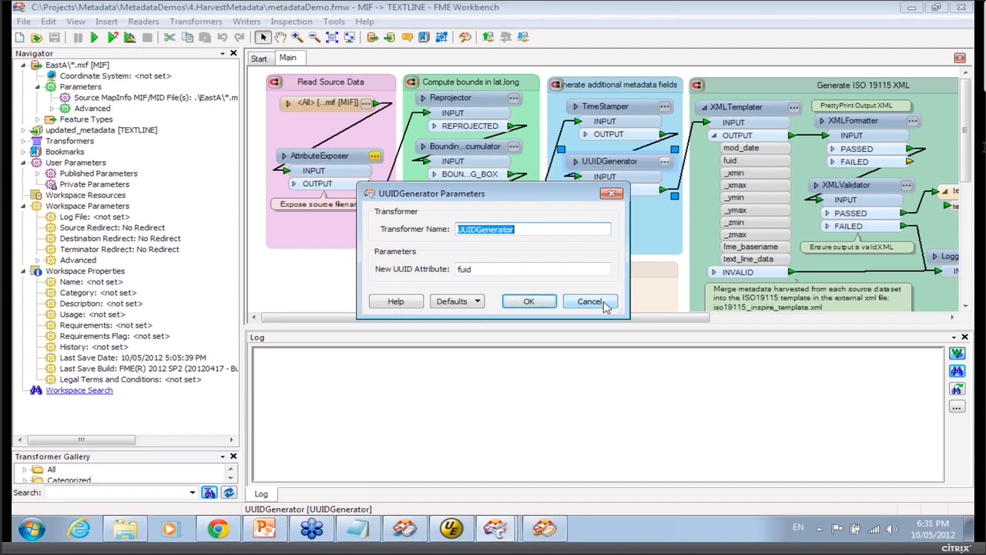
{"action": "left_click", "coordinate": [590, 301]}
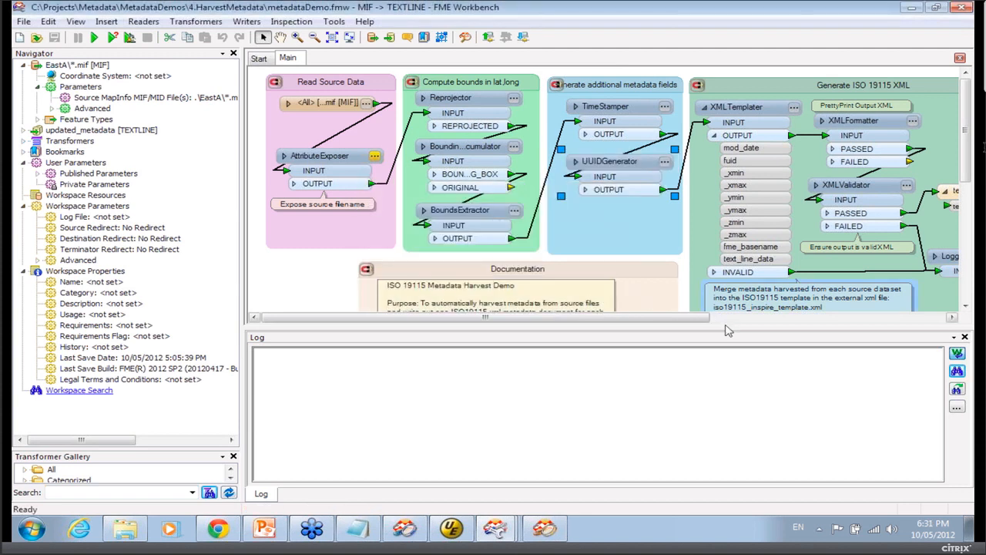
Review the XMLTemplater's template file parameters and expand the UUIDGenerator's output attributes.
{"action": "left_click_drag", "start_coordinate": [729, 330], "coordinate": [730, 414]}
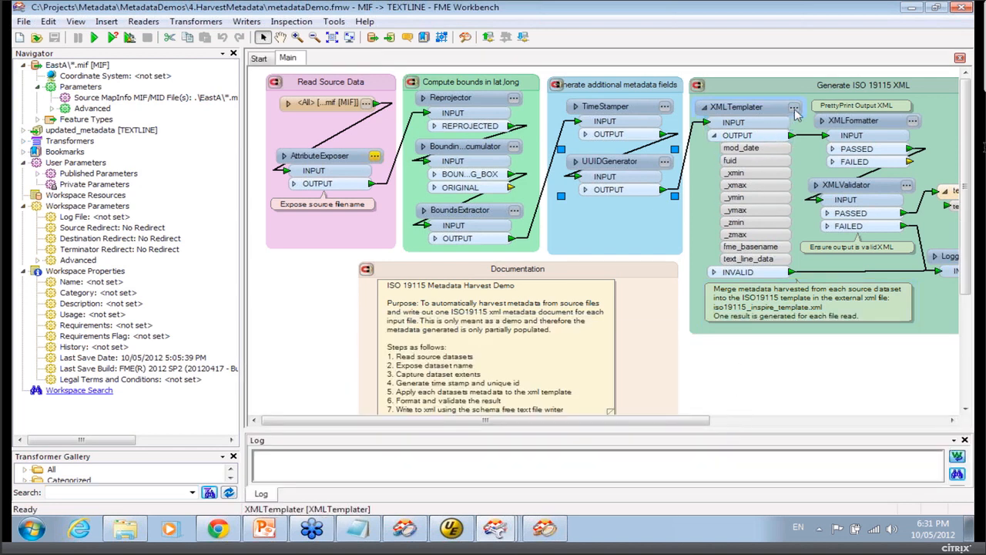
{"action": "left_click", "coordinate": [794, 108]}
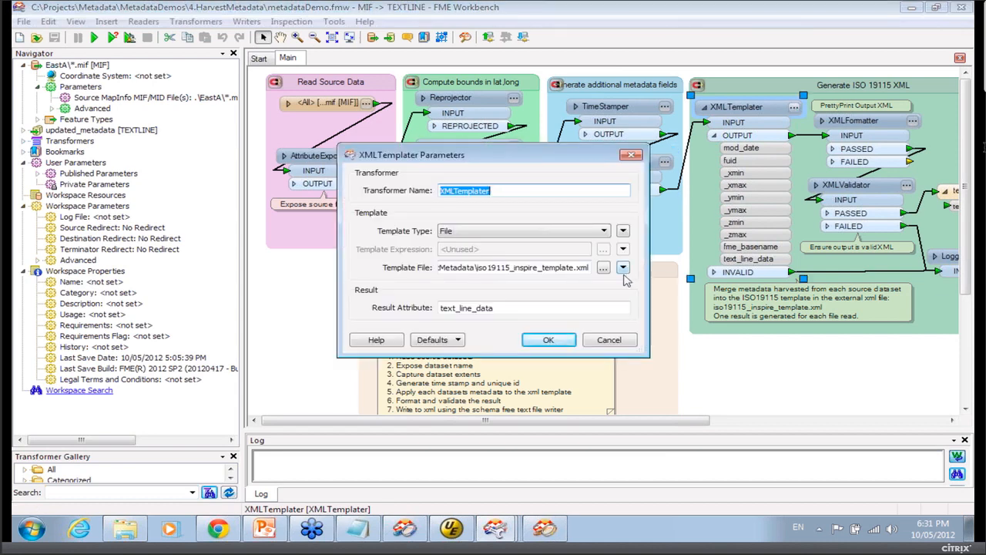
{"action": "left_click", "coordinate": [625, 342]}
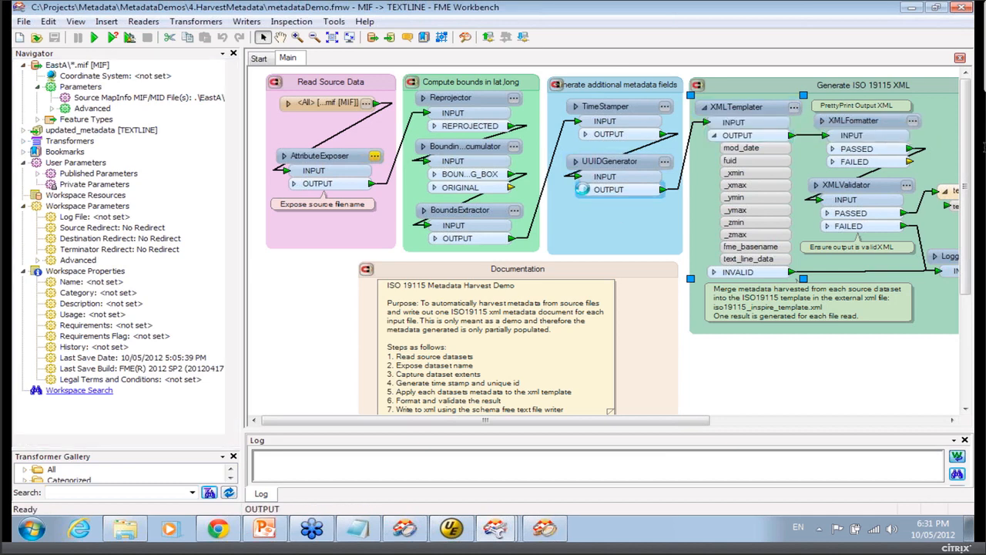
{"action": "left_click", "coordinate": [583, 188]}
{"action": "left_click_drag", "start_coordinate": [550, 298], "coordinate": [499, 295]}
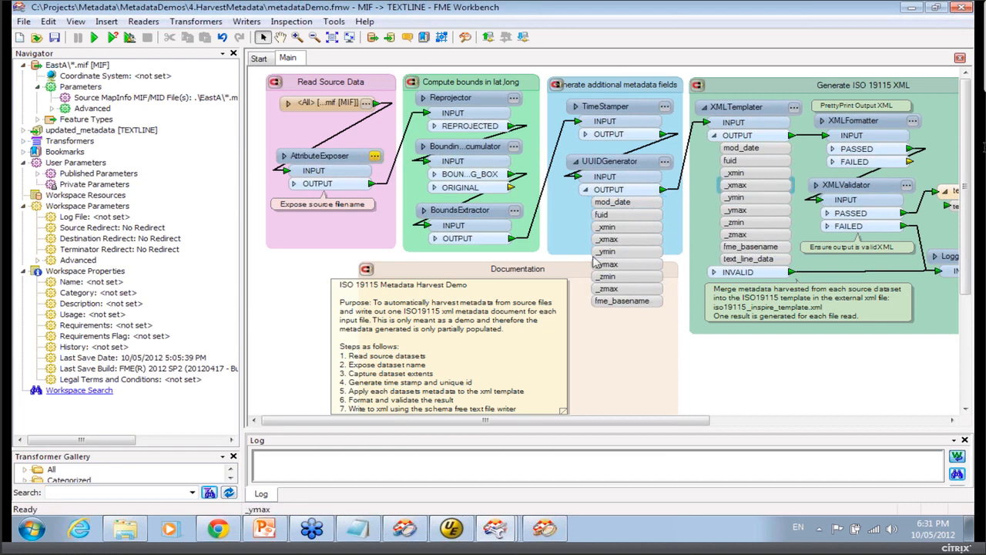
{"action": "left_click", "coordinate": [794, 108]}
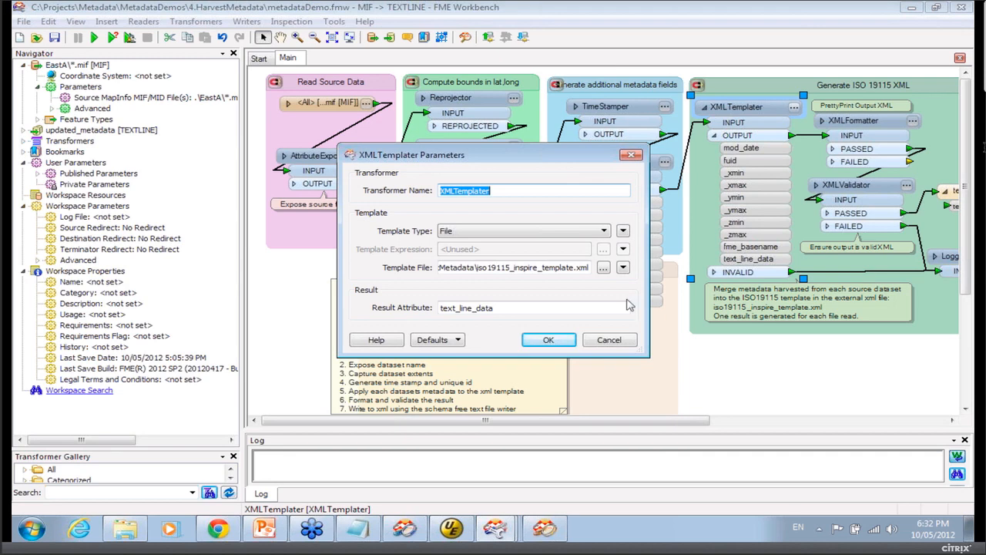
{"action": "left_click", "coordinate": [609, 341]}
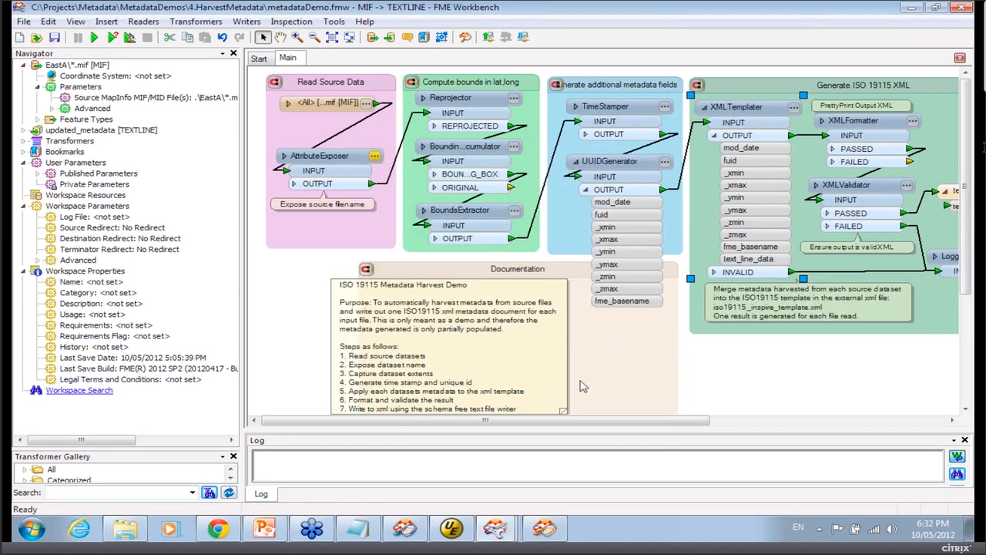
Open the iso19115_inspire_template.xml file from the 4.HarvestMetadata folder in the text editor.
{"action": "left_click", "coordinate": [128, 531]}
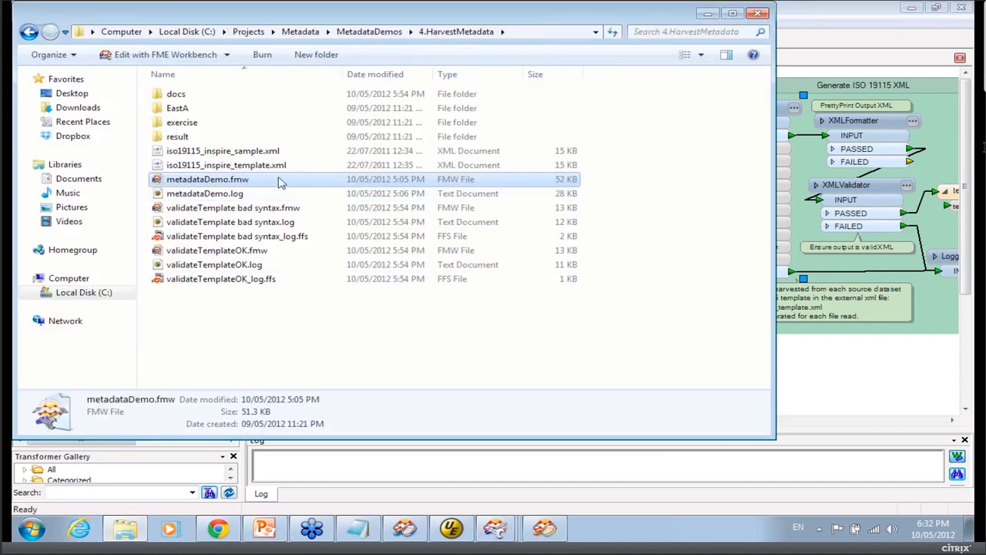
{"action": "left_click", "coordinate": [274, 168]}
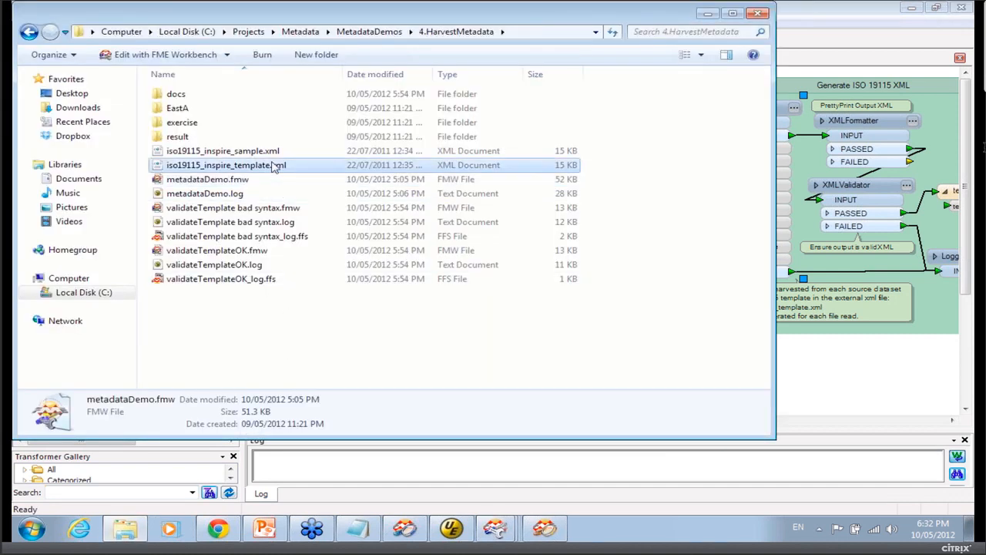
{"action": "double_click", "coordinate": [273, 166]}
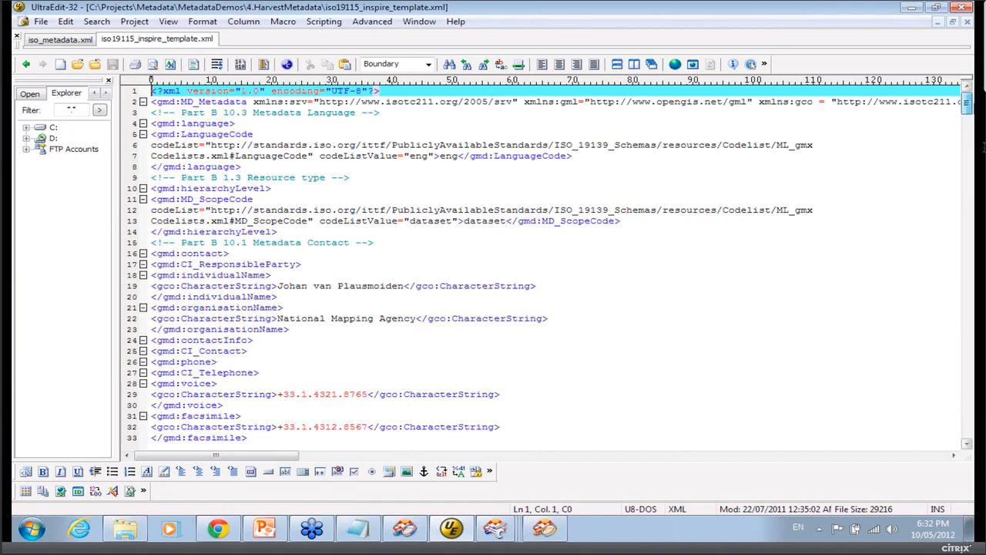
Browse the template XML and search it for fme to locate the attribute placeholders.
{"action": "scroll", "coordinate": [984, 147], "scroll_direction": "down", "scroll_amount": 4}
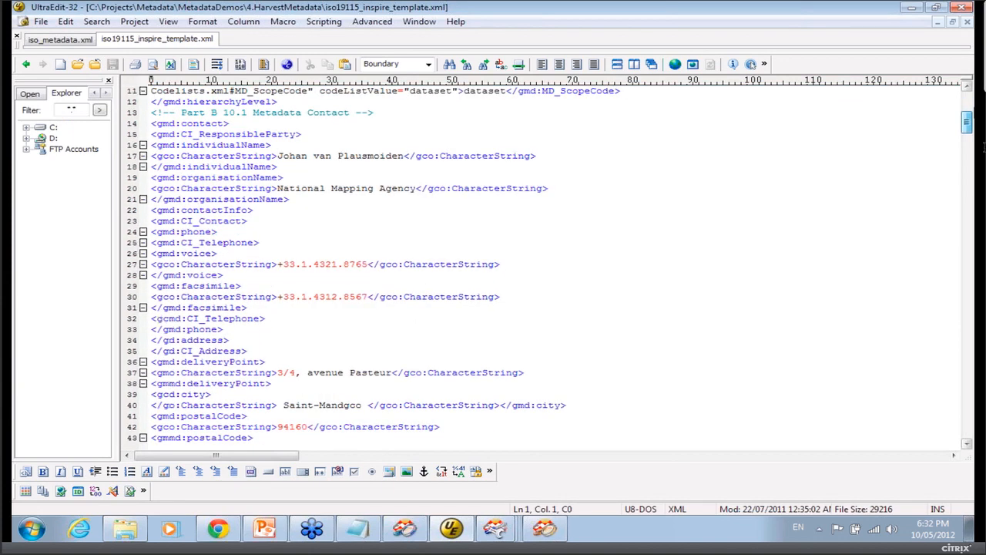
{"action": "scroll", "coordinate": [984, 147], "scroll_direction": "up", "scroll_amount": 2}
{"action": "scroll", "coordinate": [984, 147], "scroll_direction": "down", "scroll_amount": 9}
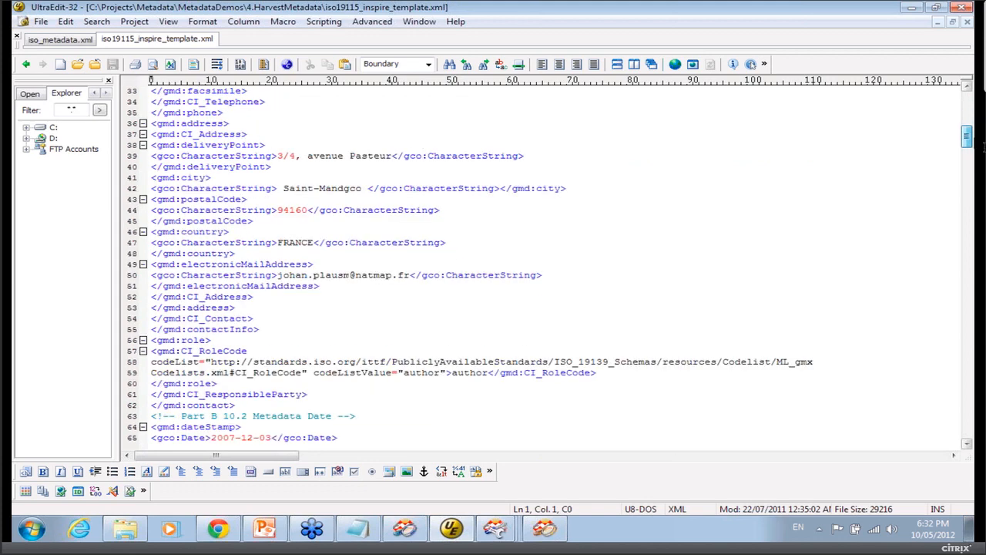
{"action": "scroll", "coordinate": [983, 147], "scroll_direction": "down", "scroll_amount": 10}
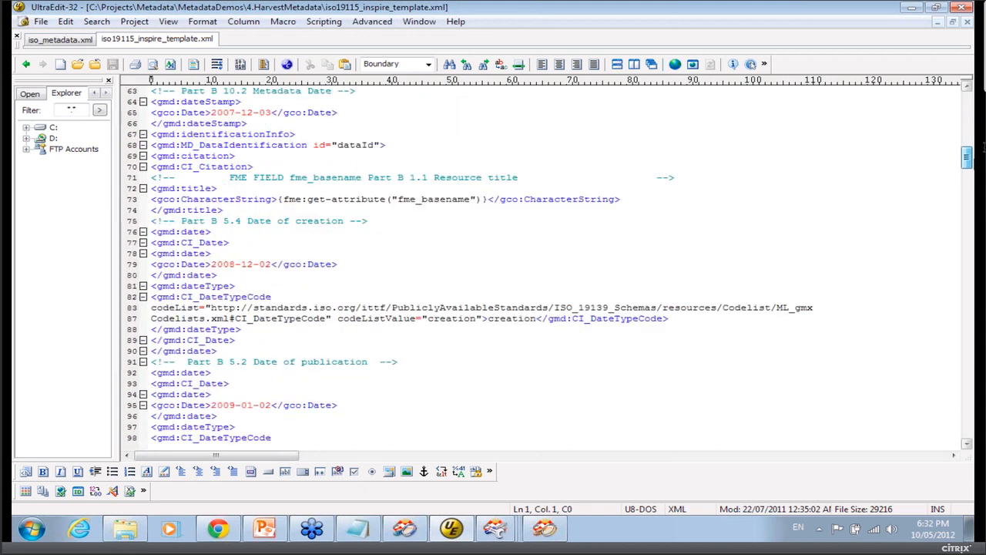
{"action": "scroll", "coordinate": [983, 146], "scroll_direction": "down", "scroll_amount": 16}
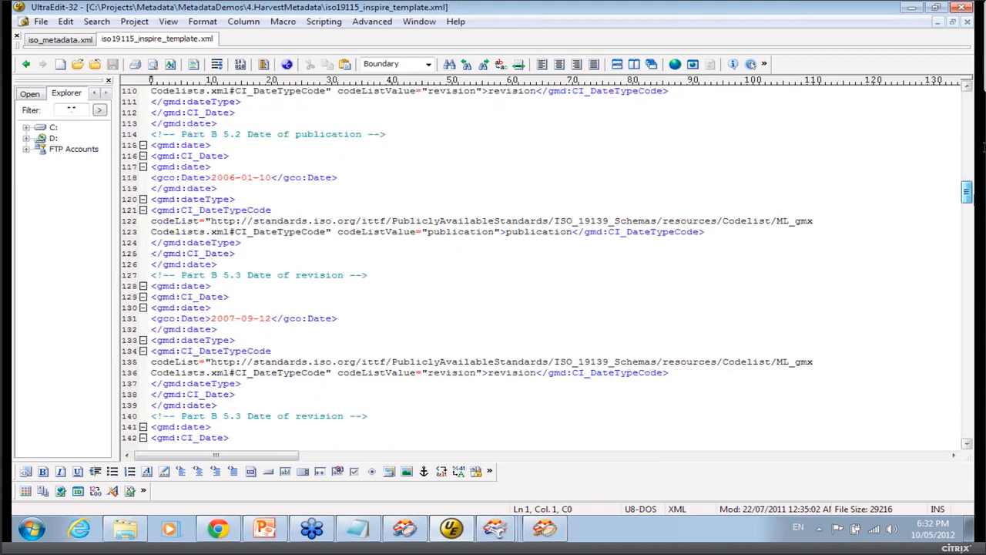
{"action": "scroll", "coordinate": [983, 146], "scroll_direction": "down", "scroll_amount": 16}
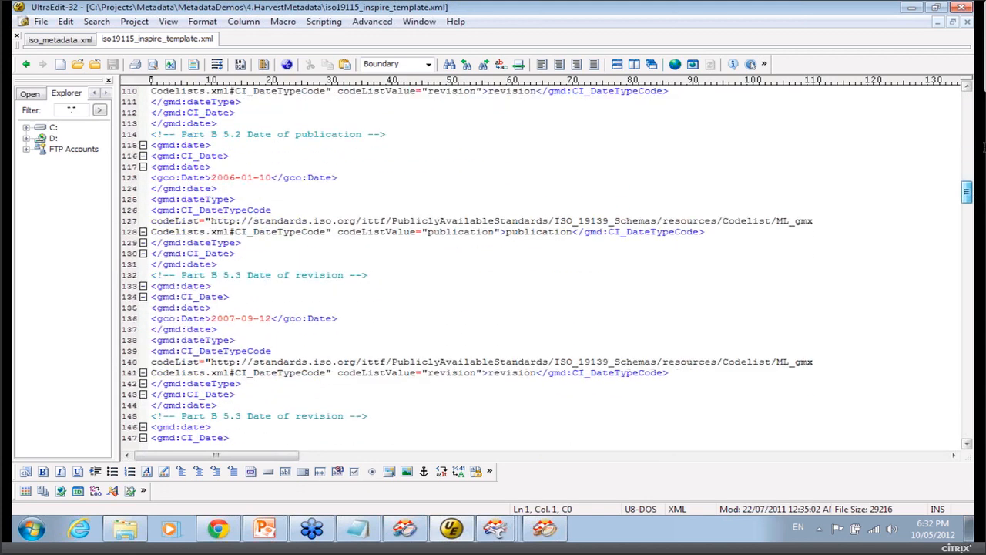
{"action": "left_click", "coordinate": [92, 28]}
{"action": "left_click", "coordinate": [117, 39]}
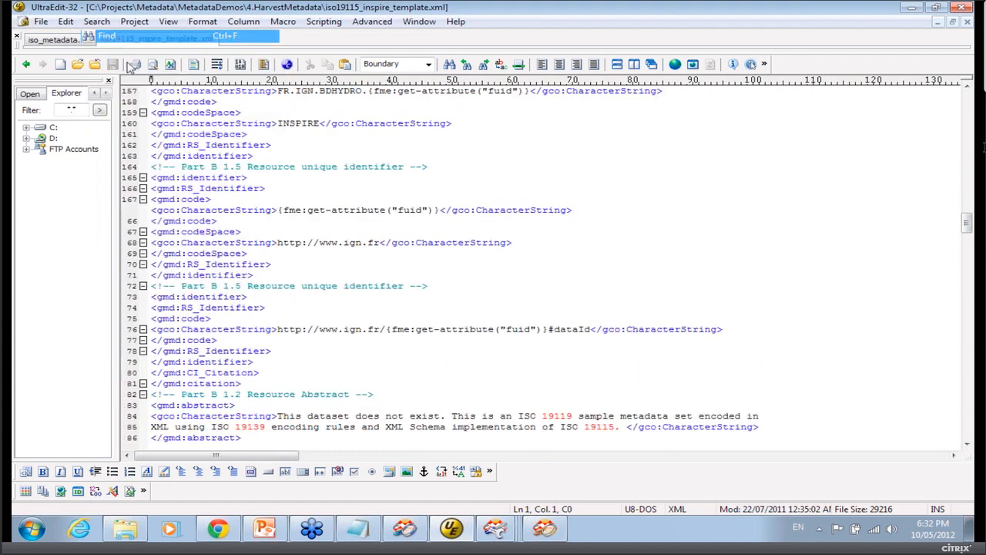
{"action": "type", "text": "fme"}
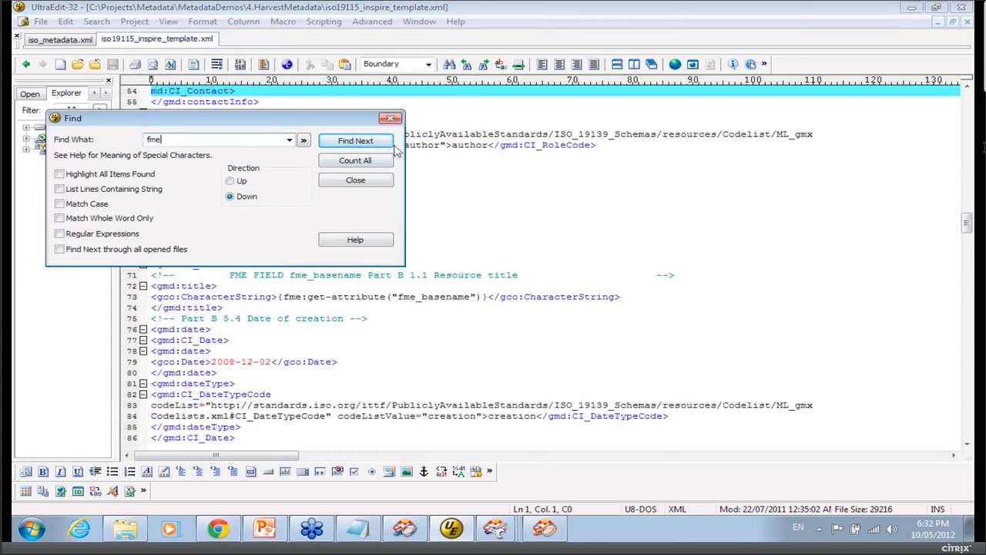
{"action": "left_click", "coordinate": [383, 146]}
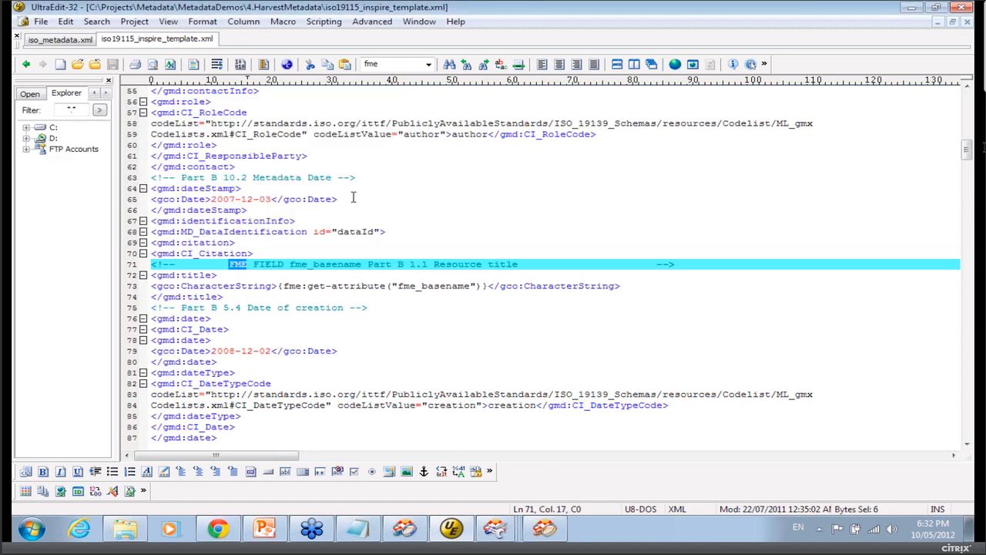
Highlight the fme:get-attribute expressions for fme_basename and mod_date in the template.
{"action": "left_click_drag", "start_coordinate": [487, 286], "coordinate": [284, 280]}
{"action": "key", "text": "ctrl+z"}
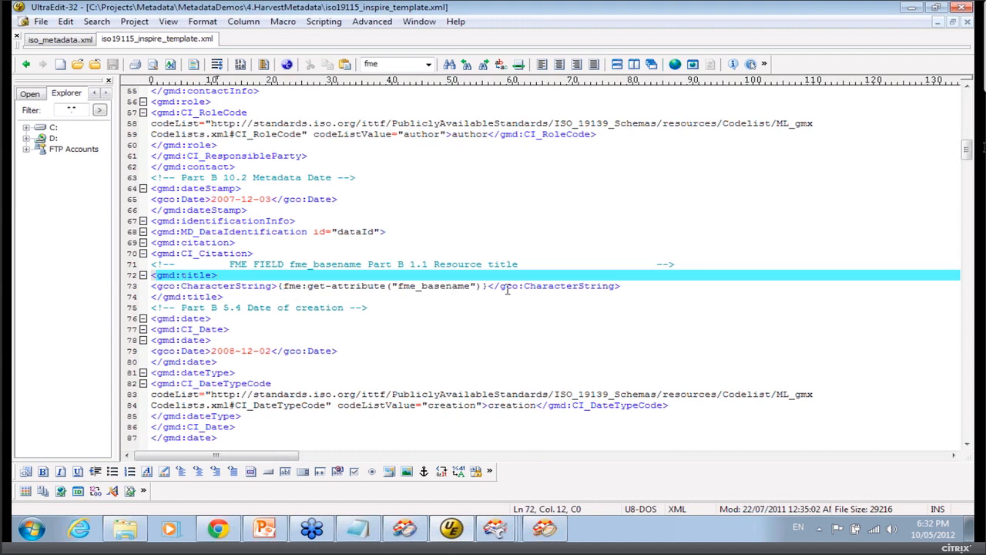
{"action": "key", "text": "Page_Down"}
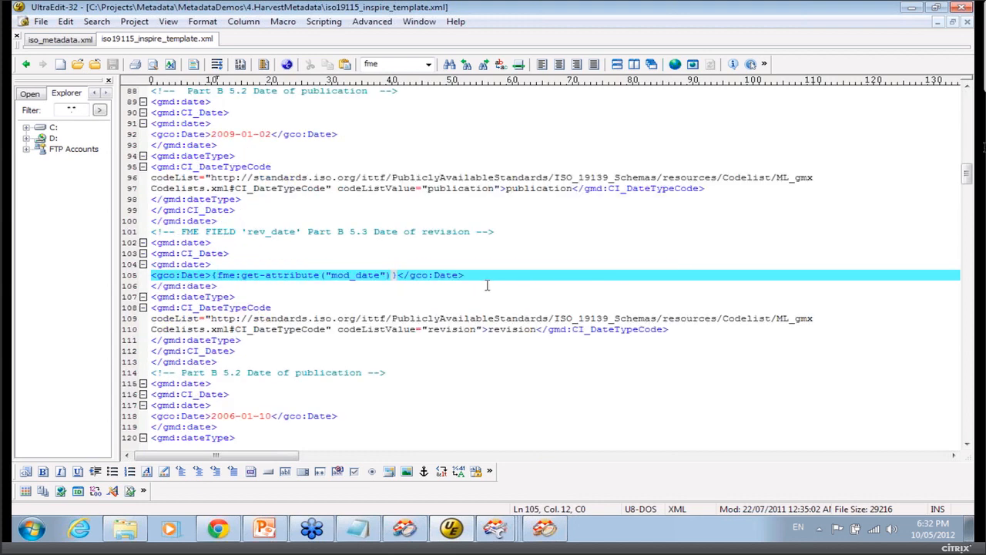
{"action": "left_click_drag", "start_coordinate": [464, 275], "coordinate": [219, 274]}
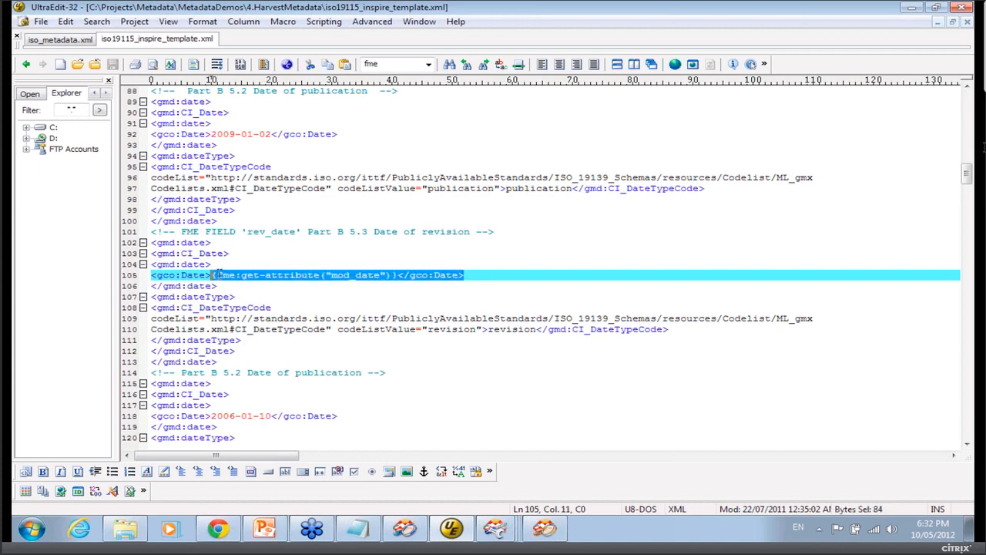
{"action": "left_click", "coordinate": [384, 362]}
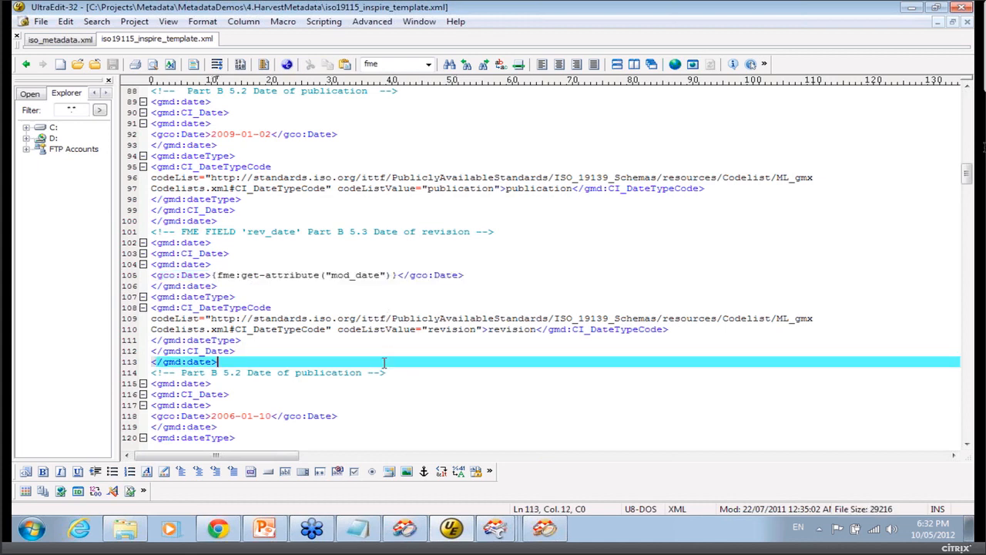
Page through the rest of the template down to the geographic bounding box placeholders.
{"action": "key", "text": "Page_Down"}
{"action": "key", "text": "Page_Down"}
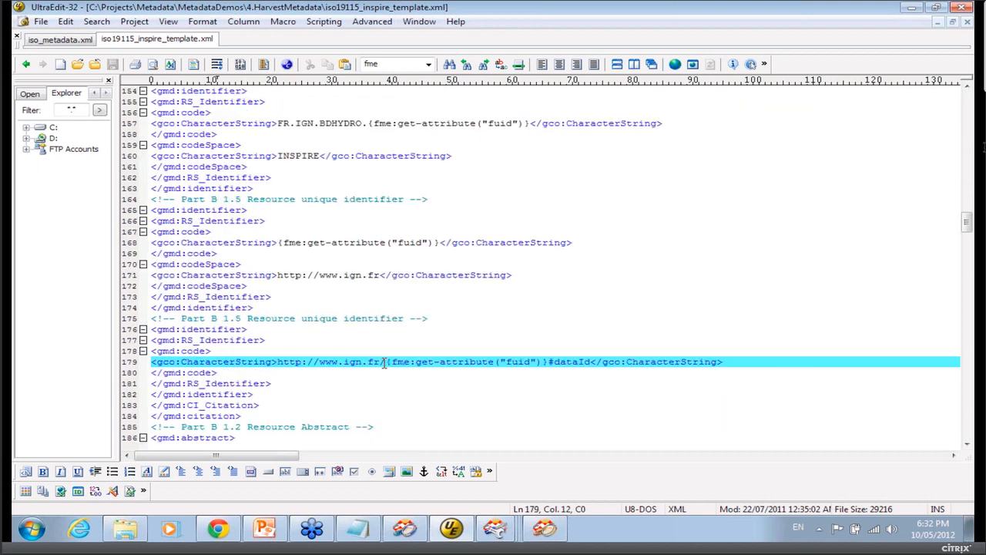
{"action": "key", "text": "Page_Down"}
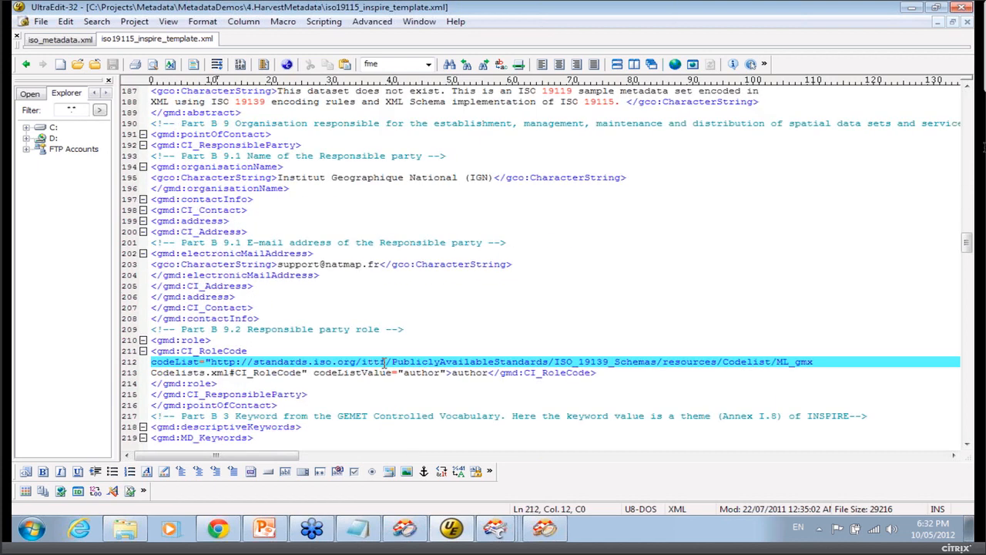
{"action": "key", "text": "Page_Down"}
{"action": "key", "text": "Page_Down"}
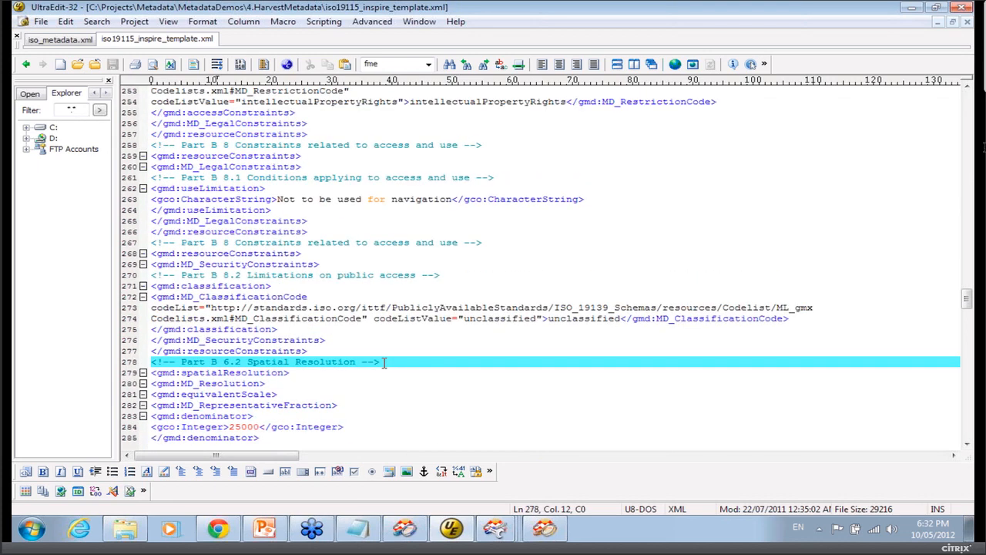
{"action": "key", "text": "Page_Down"}
{"action": "key", "text": "Page_Down"}
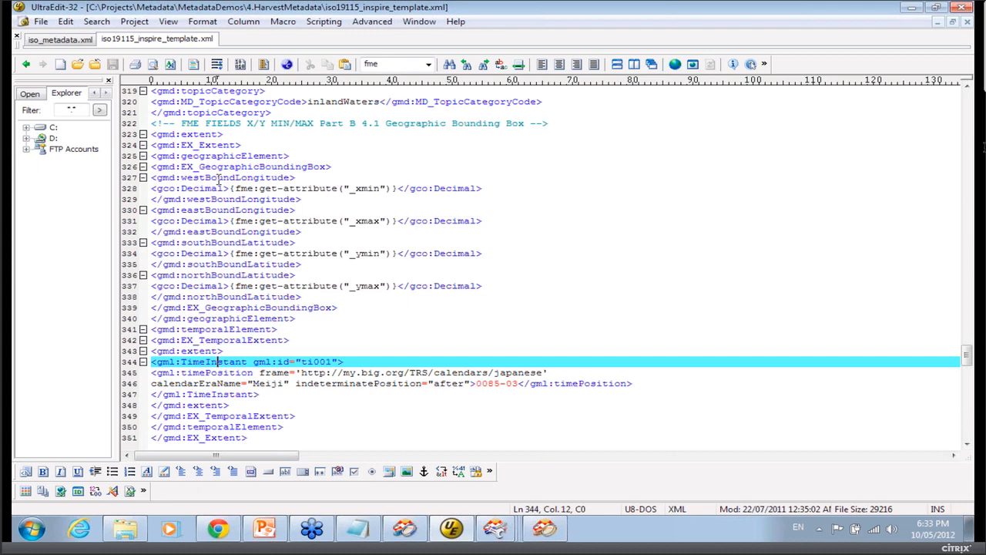
Open updated_metadata_BoundaryArea.xml from the result folder in the text editor without converting it to DOS format.
{"action": "left_click", "coordinate": [907, 13]}
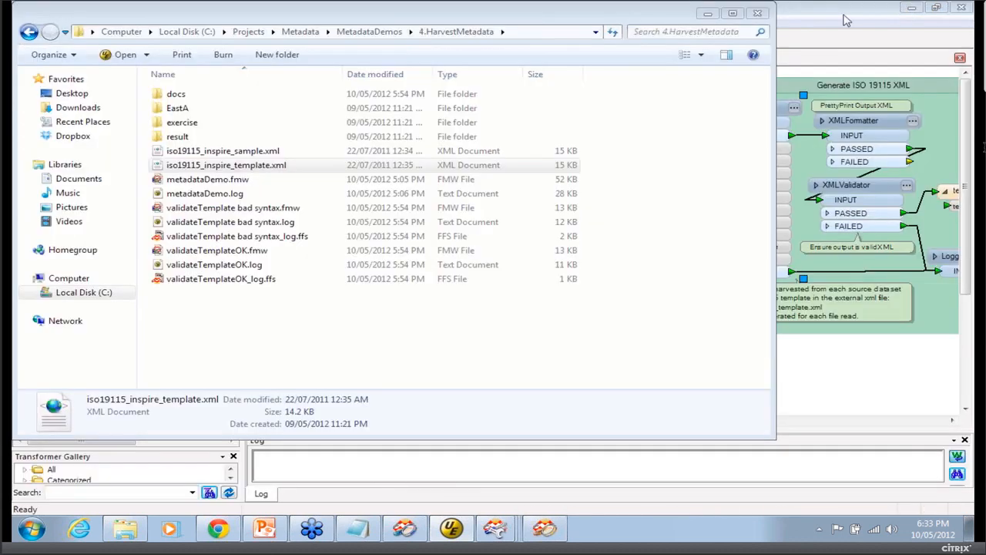
{"action": "left_click", "coordinate": [847, 17]}
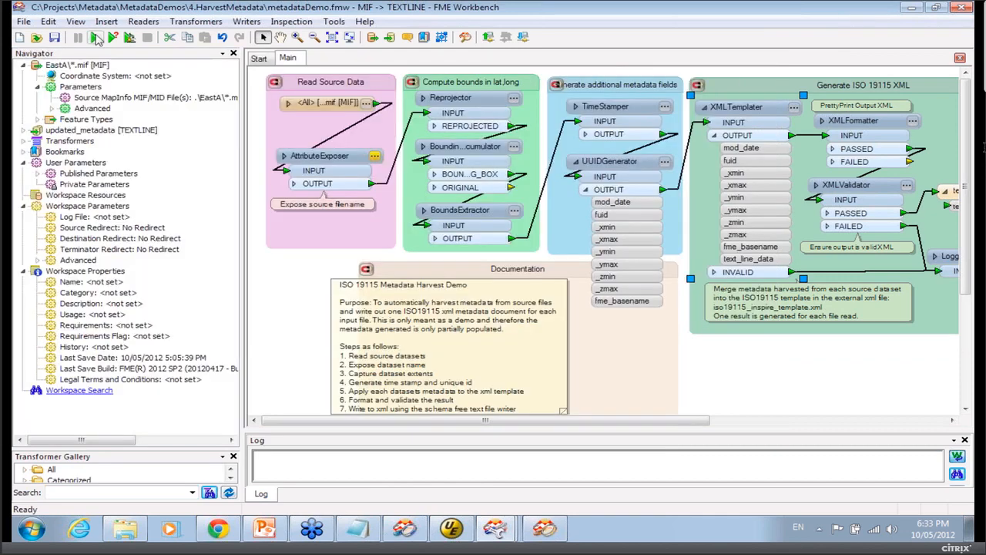
{"action": "left_click", "coordinate": [94, 37]}
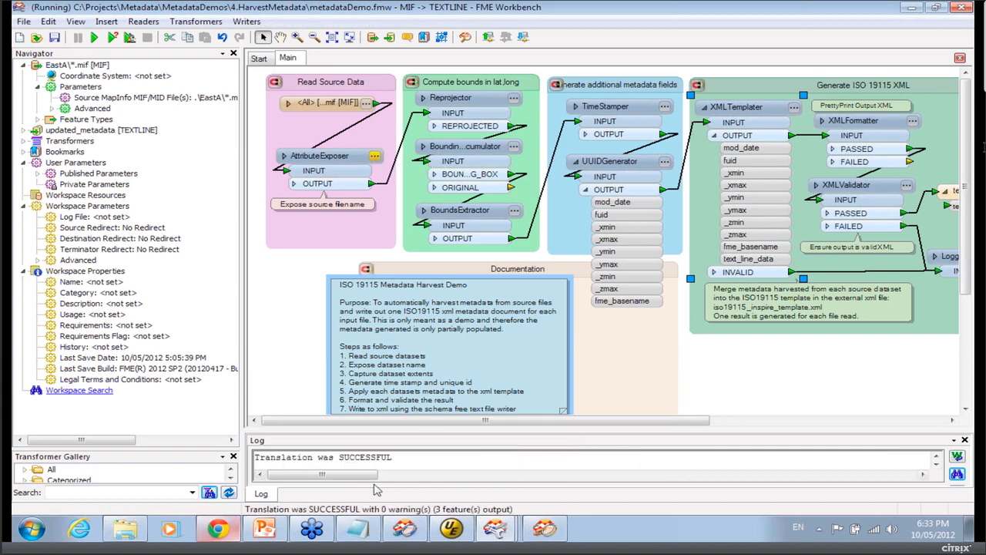
{"action": "left_click", "coordinate": [125, 529]}
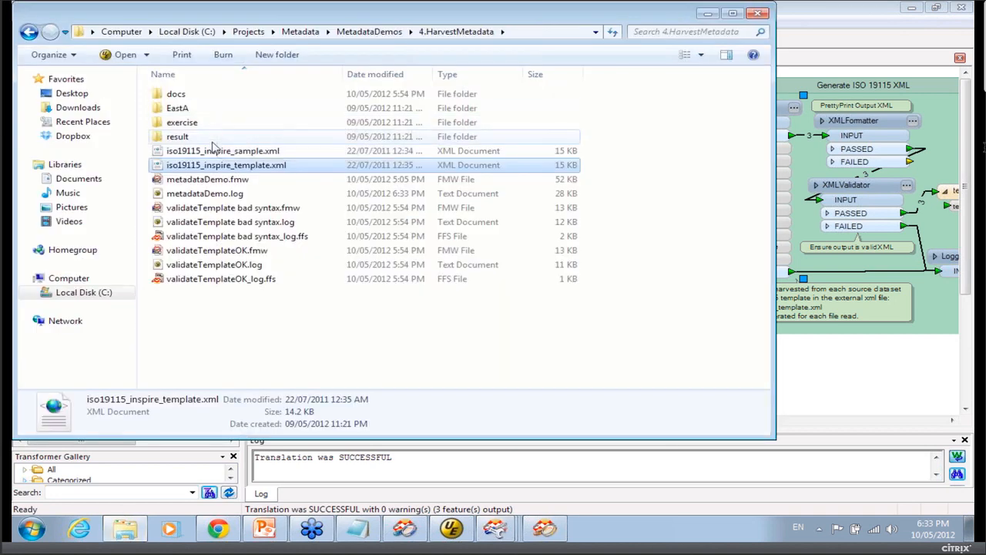
{"action": "double_click", "coordinate": [214, 137]}
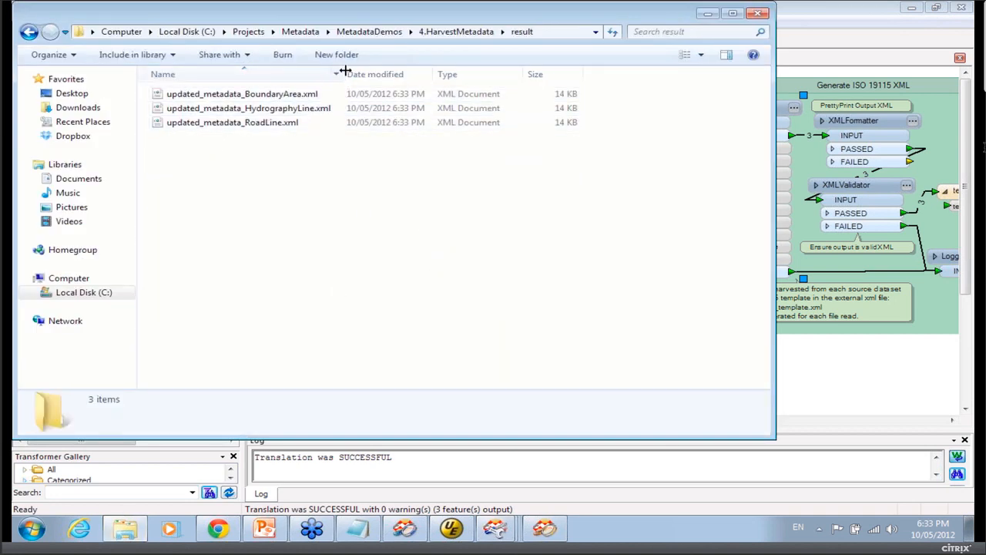
{"action": "left_click_drag", "start_coordinate": [344, 74], "coordinate": [392, 76]}
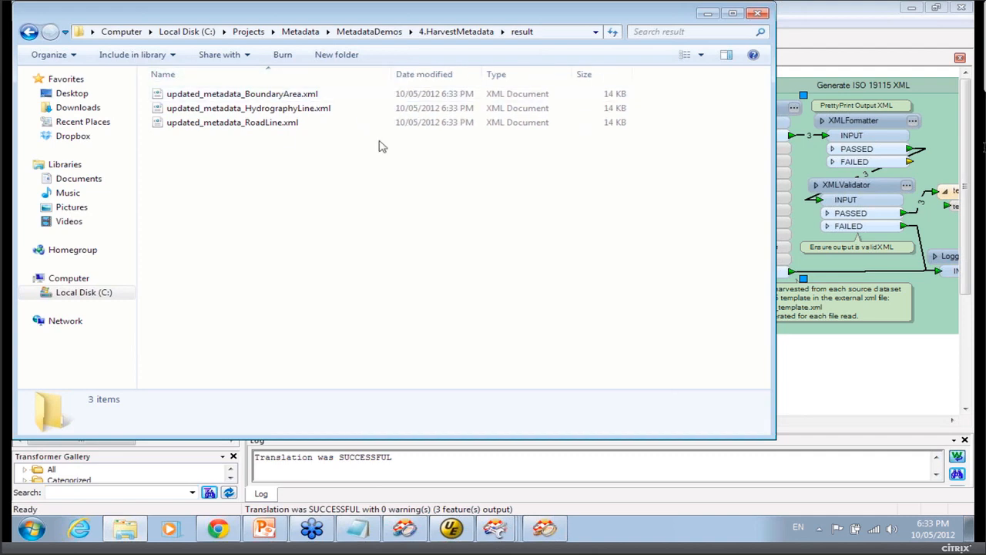
{"action": "double_click", "coordinate": [282, 97]}
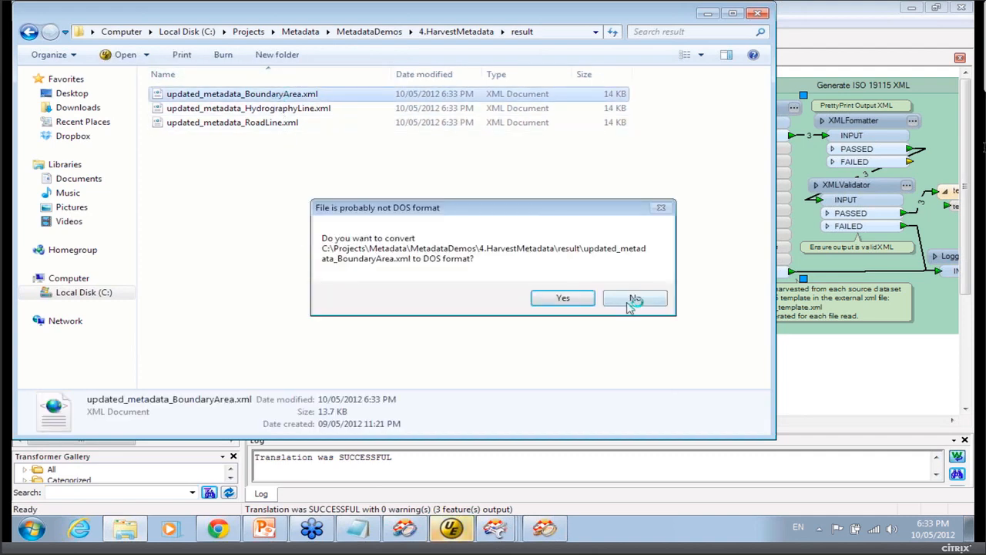
{"action": "key", "text": "n"}
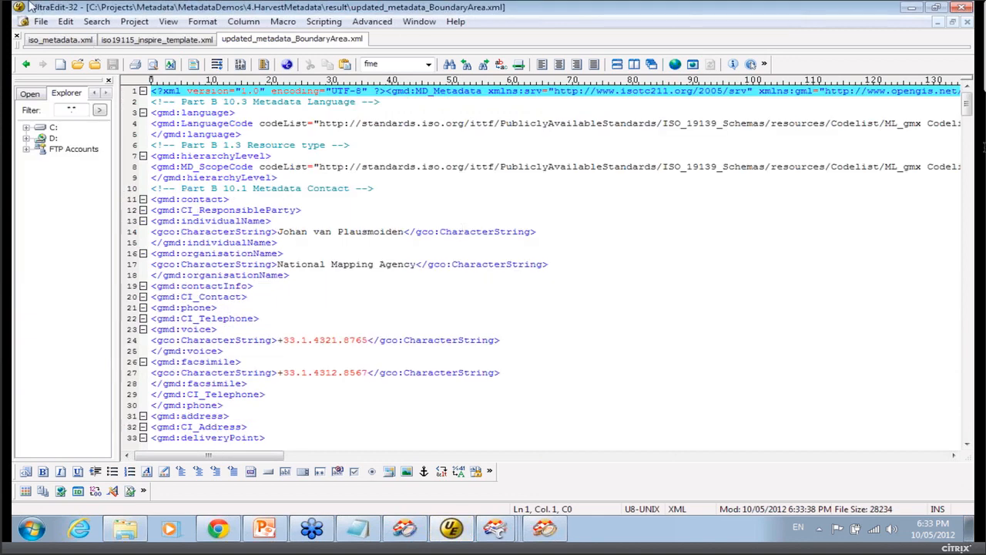
Search the output file for Bound to locate the harvested resource title, then return to the top.
{"action": "left_click", "coordinate": [96, 21]}
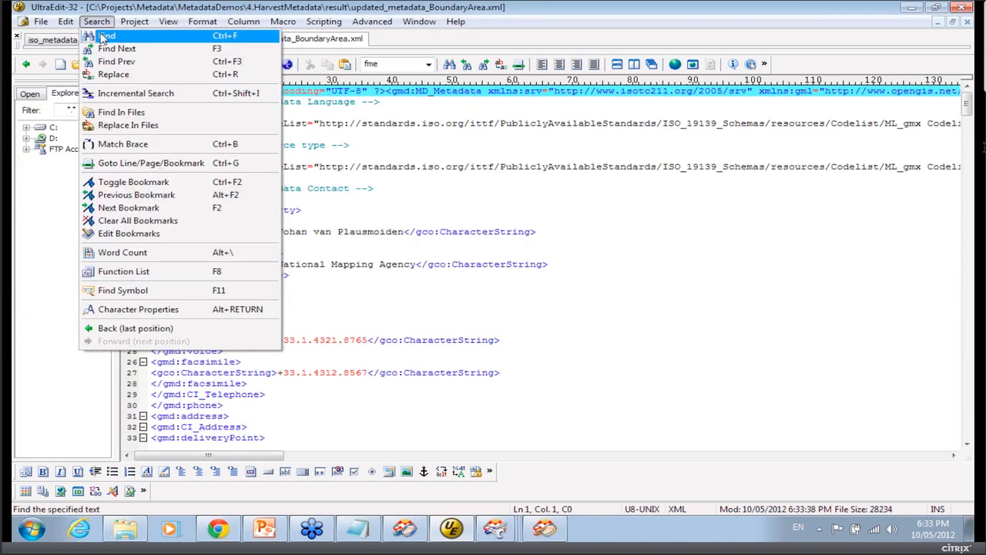
{"action": "left_click", "coordinate": [116, 35]}
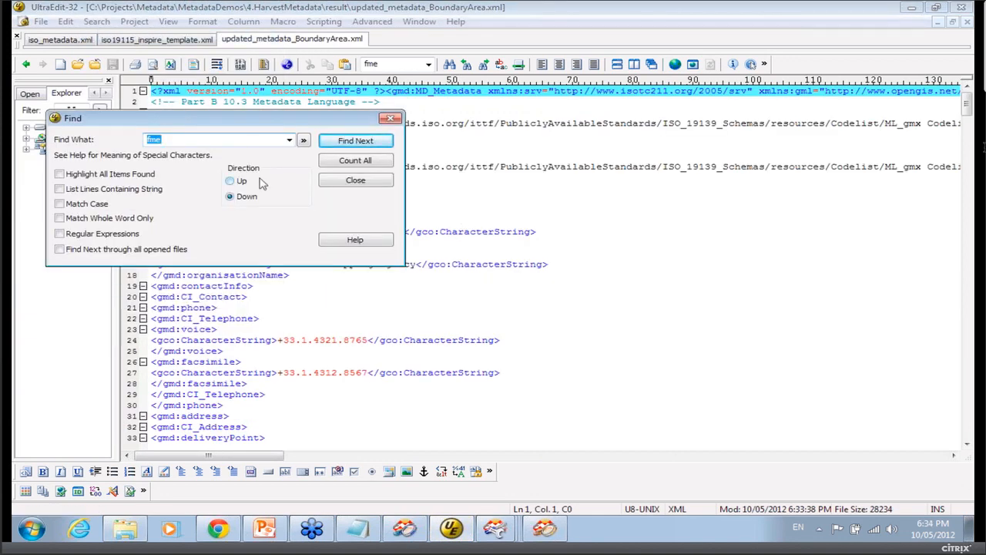
{"action": "type", "text": "Bound"}
{"action": "key", "text": "Return"}
{"action": "left_click", "coordinate": [308, 264]}
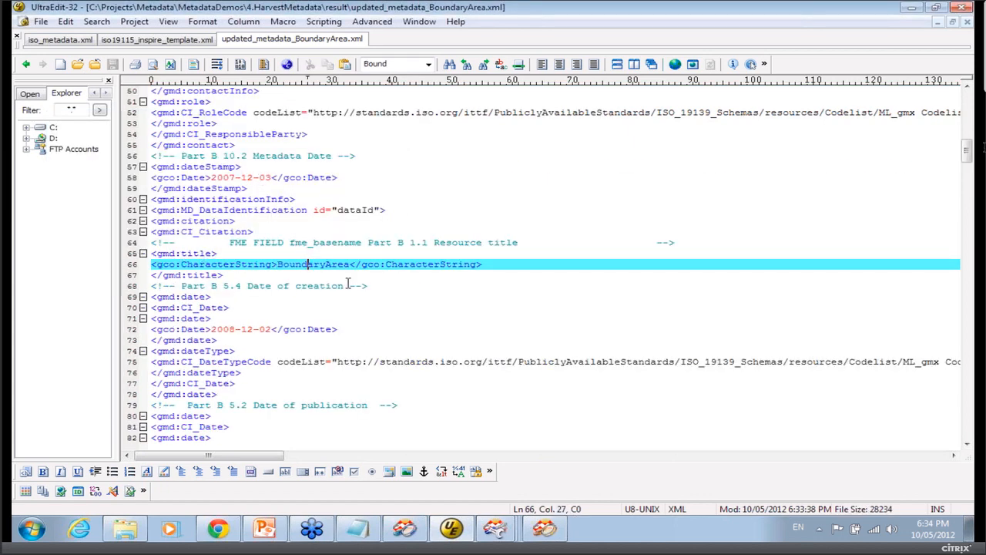
{"action": "scroll", "coordinate": [972, 429], "scroll_direction": "down", "scroll_amount": 20}
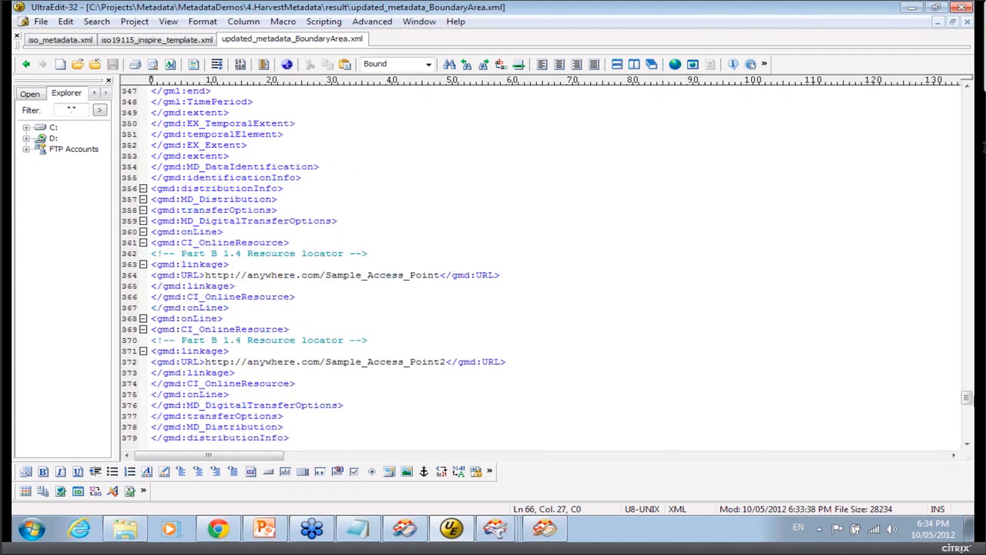
{"action": "left_click_drag", "start_coordinate": [969, 398], "coordinate": [972, 84]}
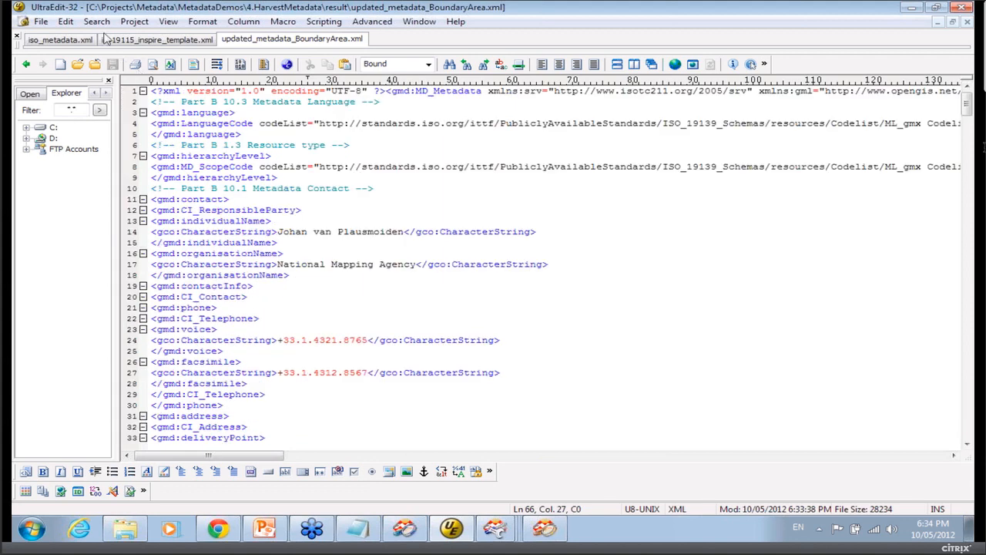
Search the output file for 2012 to locate the harvested revision date.
{"action": "left_click", "coordinate": [96, 21]}
{"action": "left_click", "coordinate": [102, 37]}
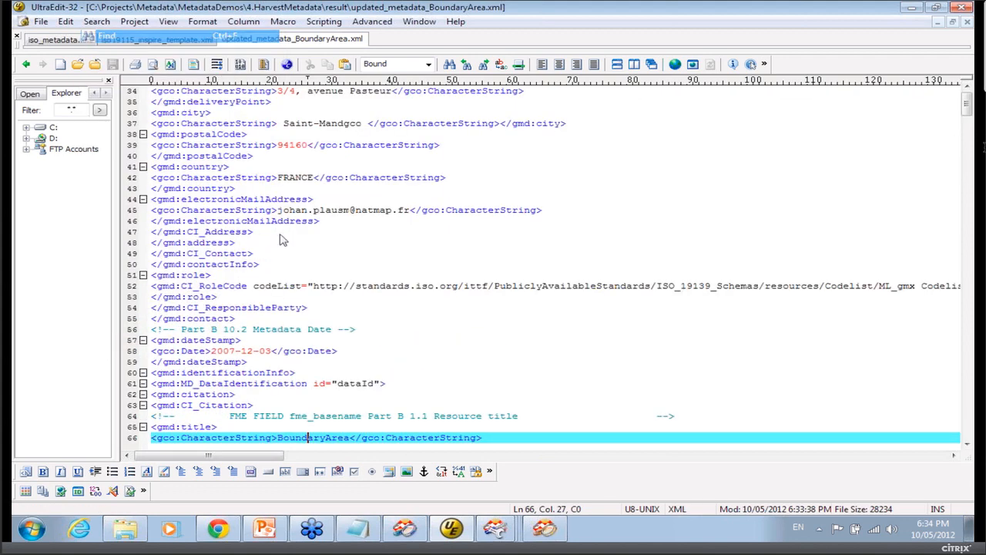
{"action": "type", "text": "2012"}
{"action": "key", "text": "Return"}
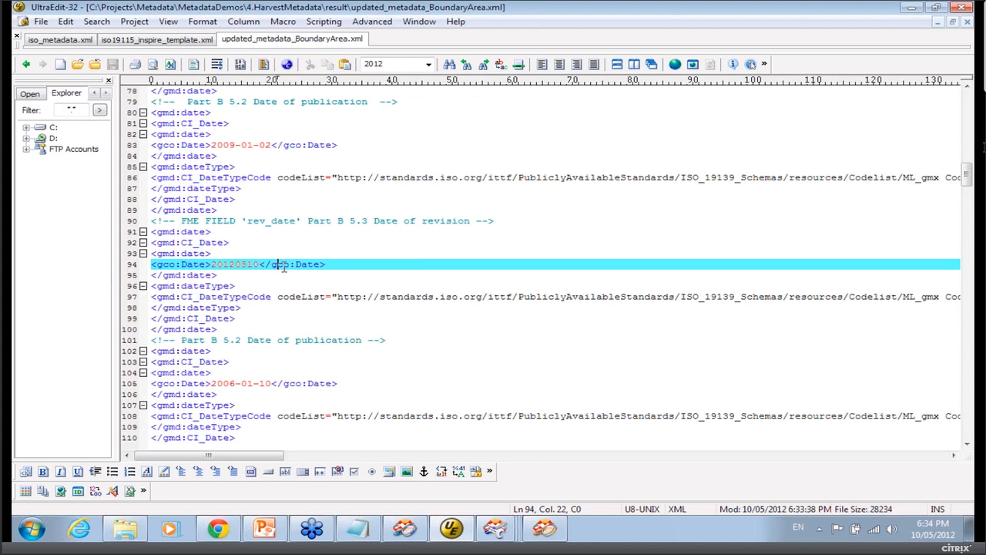
Page through the output file to review the harvested identifiers and bounding box coordinates.
{"action": "key", "text": "Page_Down"}
{"action": "key", "text": "Page_Down"}
{"action": "key", "text": "Page_Down"}
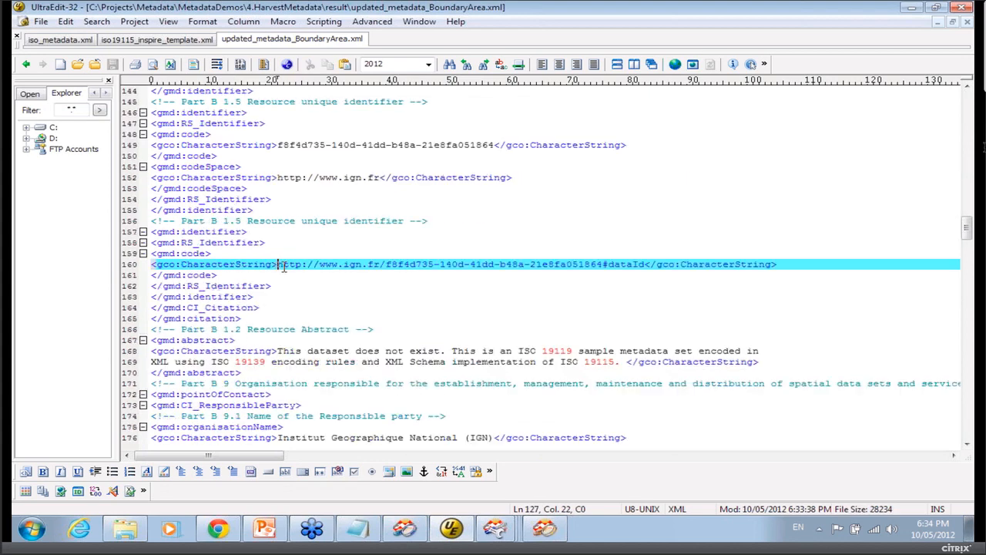
{"action": "key", "text": "Page_Down"}
{"action": "key", "text": "Page_Down"}
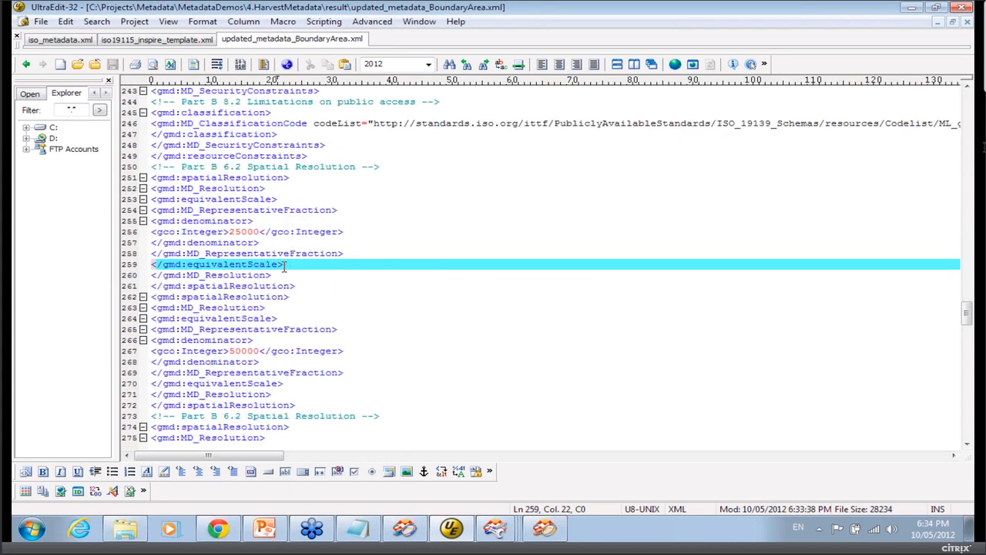
{"action": "key", "text": "Page_Down"}
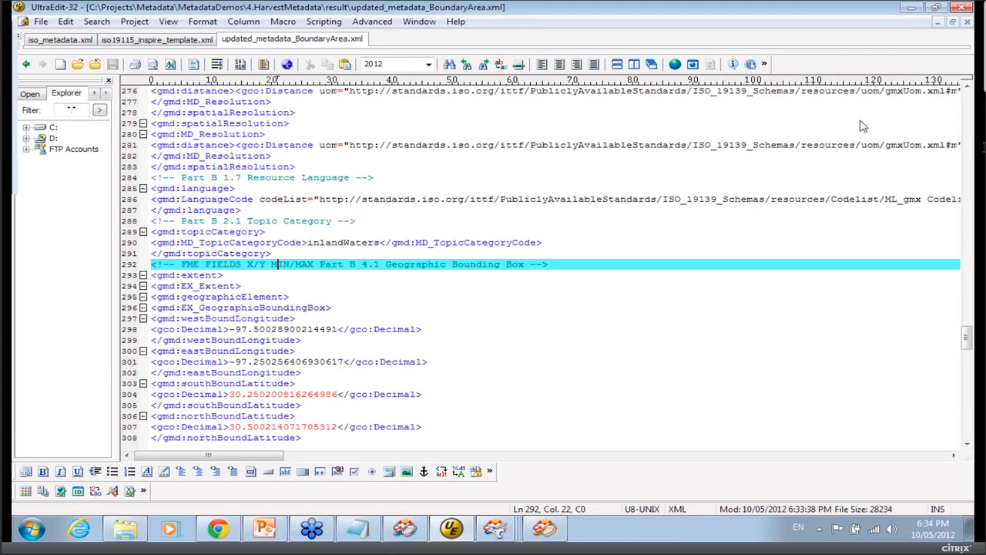
{"action": "left_click", "coordinate": [915, 8]}
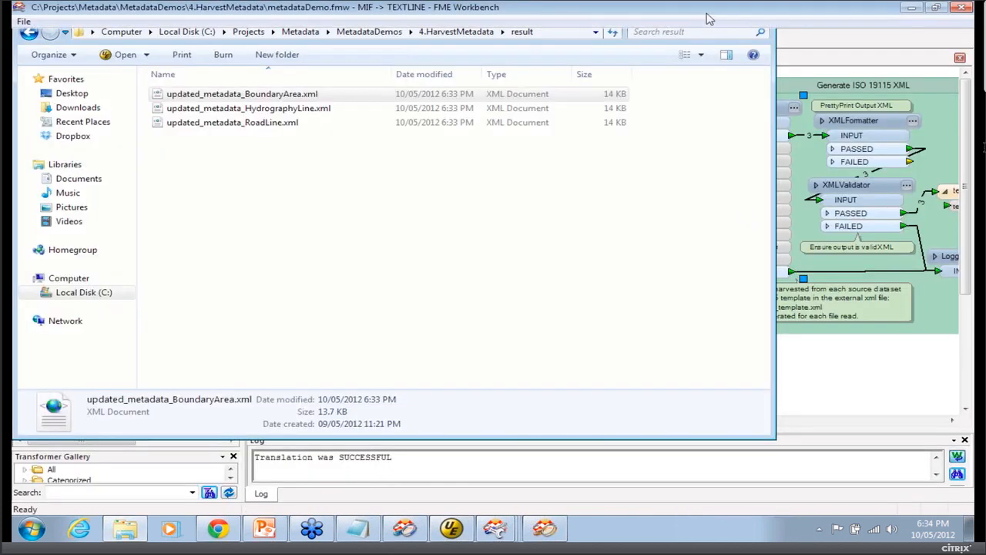
{"action": "left_click", "coordinate": [708, 15]}
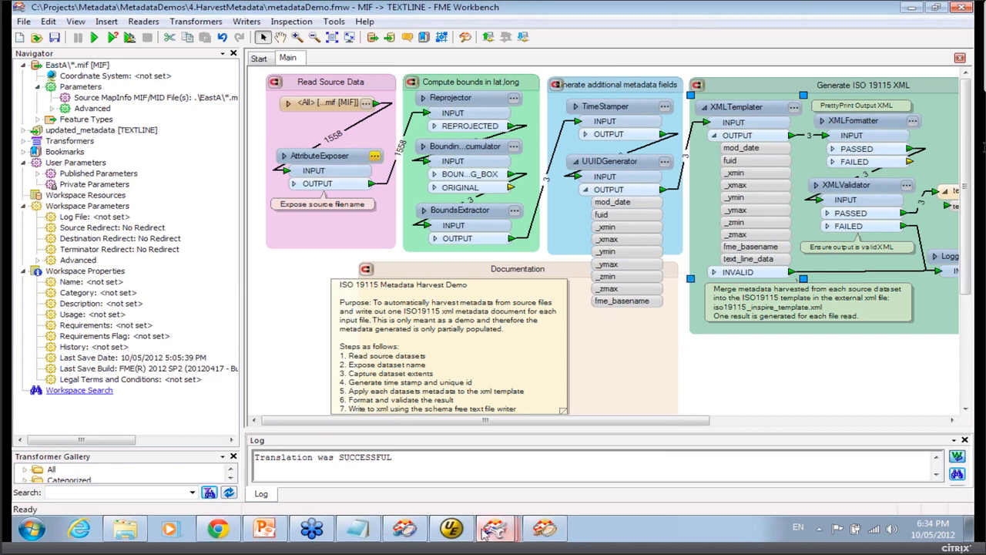
{"action": "left_click", "coordinate": [268, 530]}
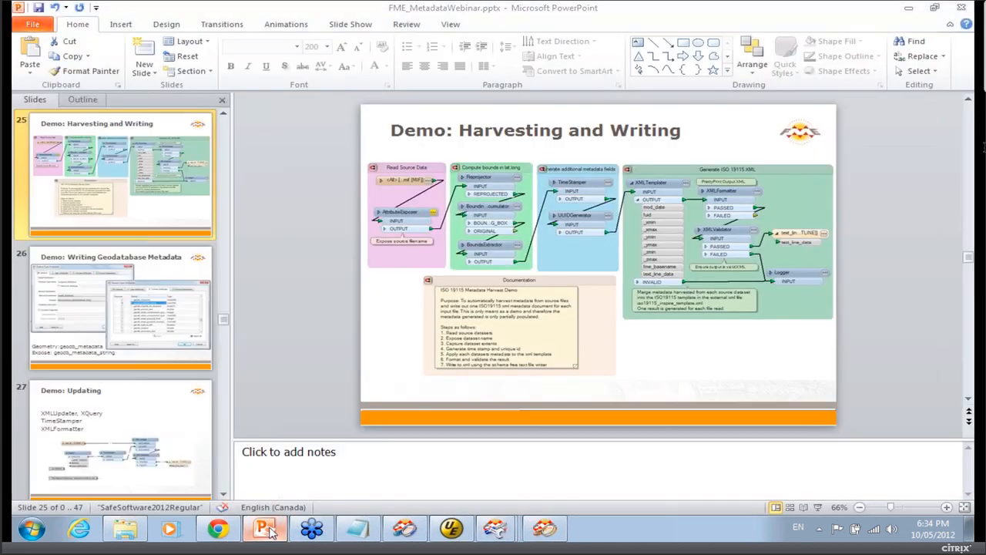
{"action": "left_click", "coordinate": [915, 8]}
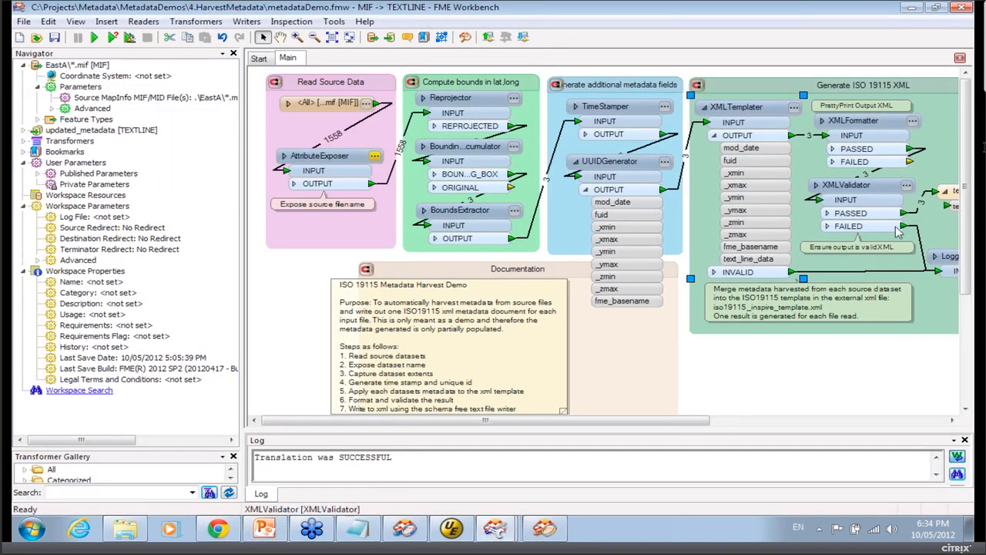
Review the XMLValidator's parameters and Validation Type options, then close the dialog without changes.
{"action": "left_click", "coordinate": [907, 188]}
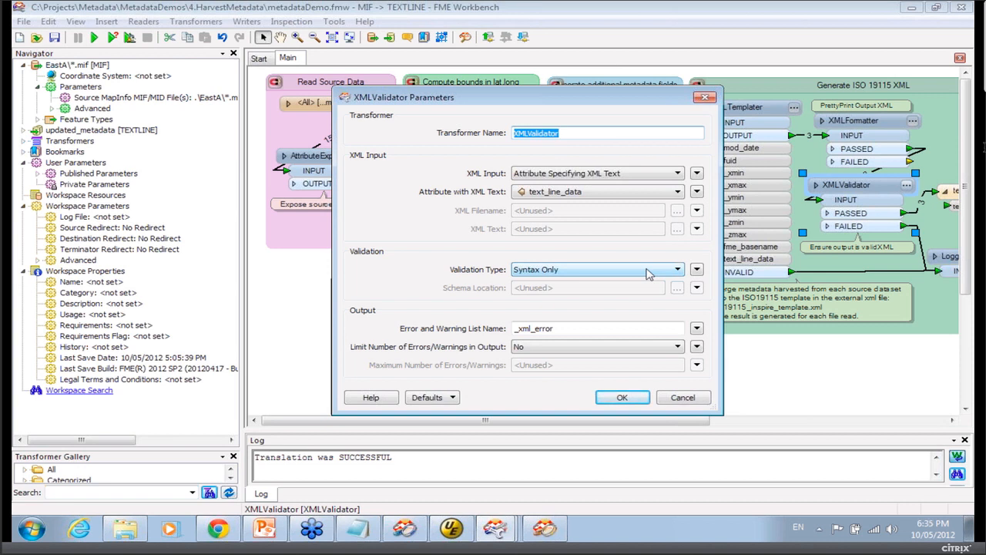
{"action": "left_click", "coordinate": [647, 270]}
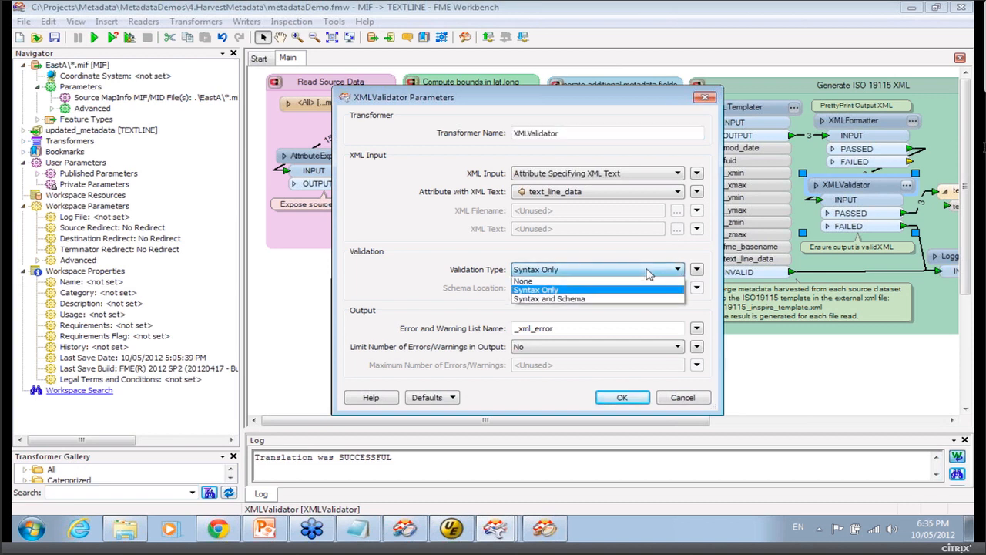
{"action": "left_click", "coordinate": [647, 269]}
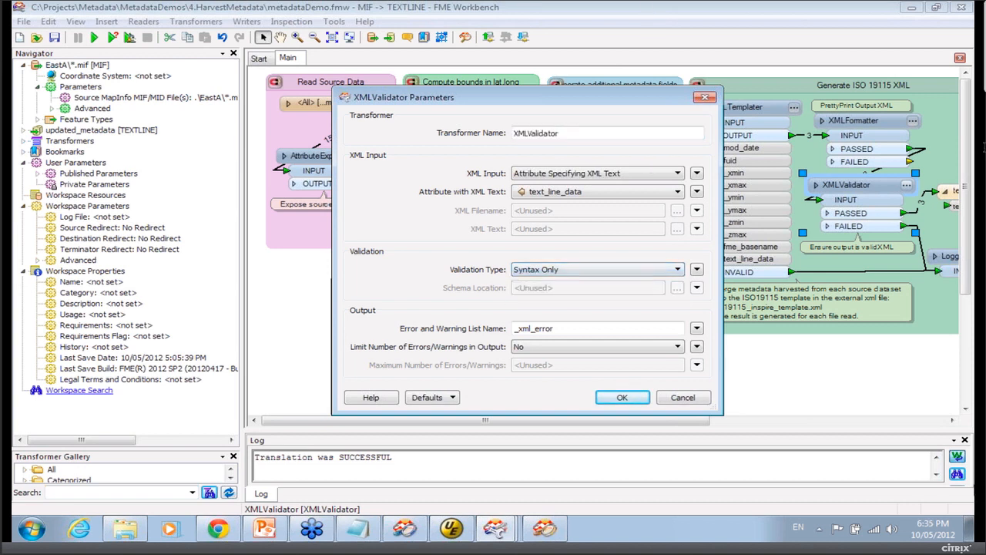
{"action": "left_click", "coordinate": [685, 402]}
Review the XMLFormatter's parameters, close the dialog, and scroll the canvas to show the writer and Logger.
{"action": "left_click", "coordinate": [913, 124]}
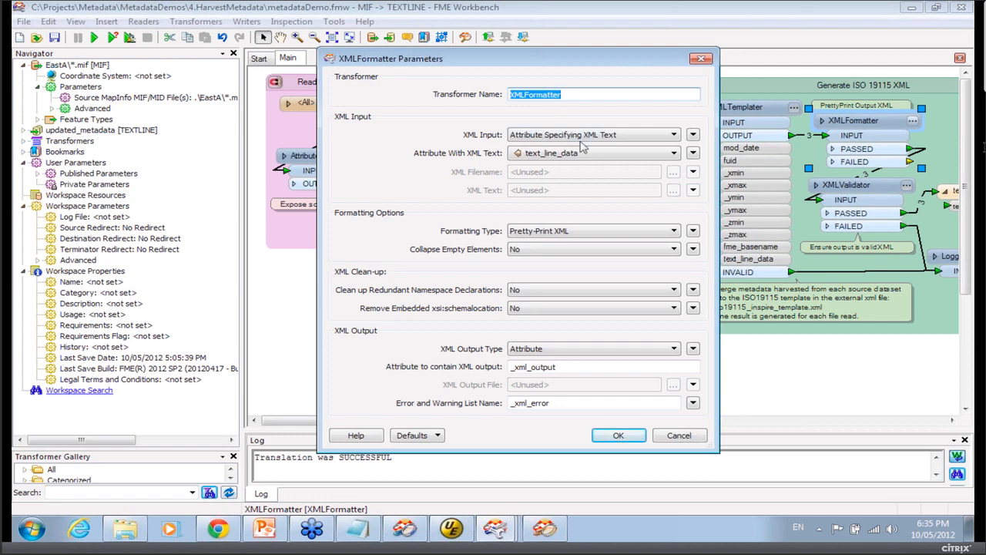
{"action": "left_click", "coordinate": [692, 436]}
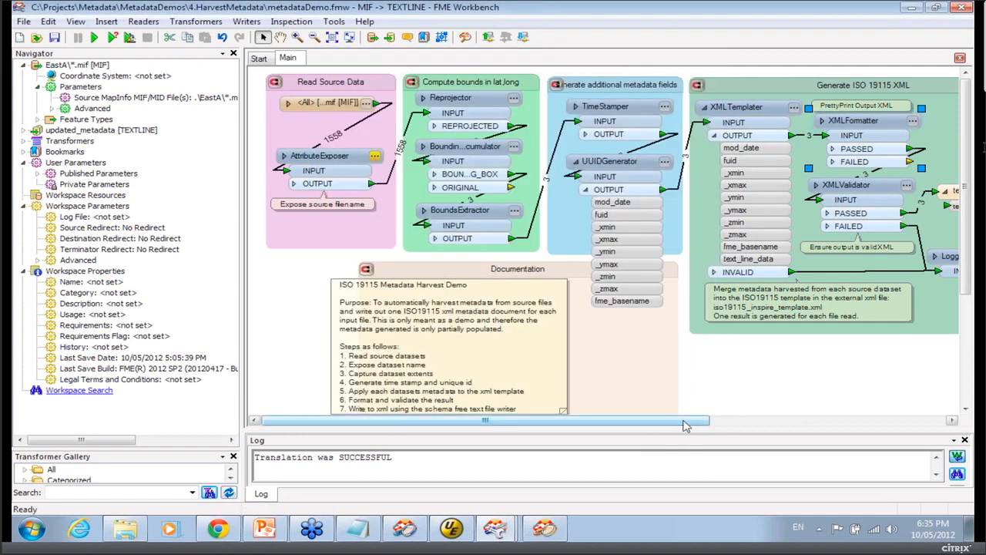
{"action": "left_click_drag", "start_coordinate": [686, 426], "coordinate": [869, 426]}
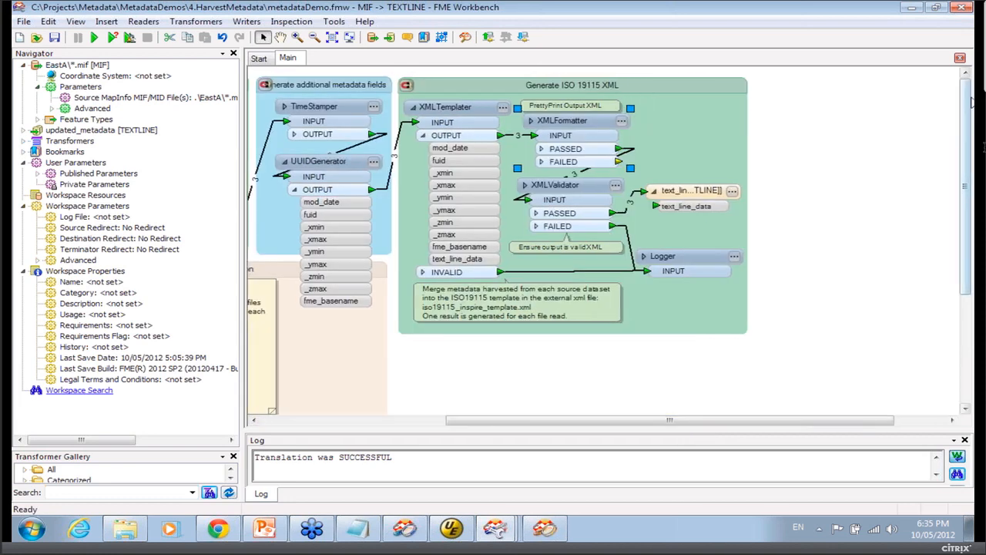
Close the workspace without saving and go to slide 26, Demo: Writing Geodatabase Metadata, in the presentation.
{"action": "left_click", "coordinate": [964, 8]}
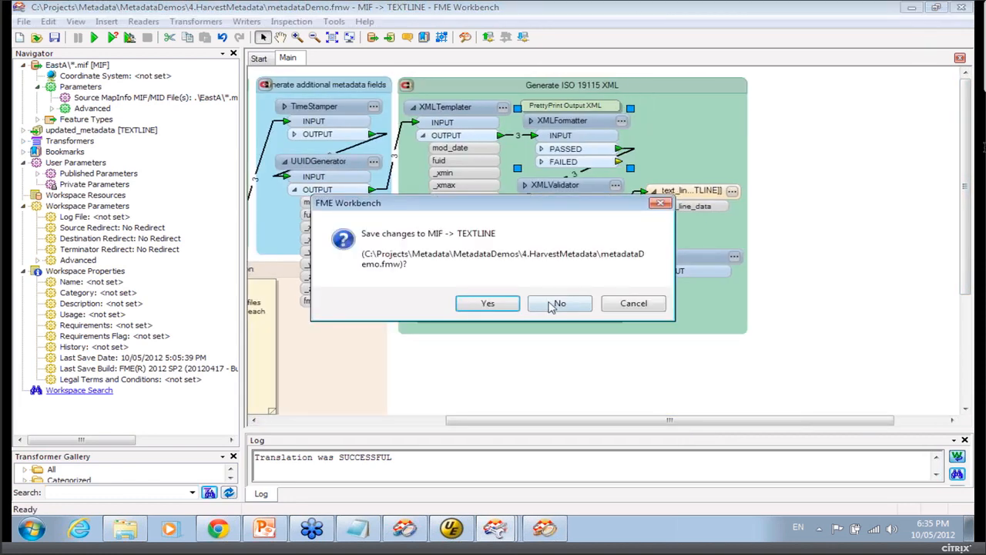
{"action": "left_click", "coordinate": [562, 302]}
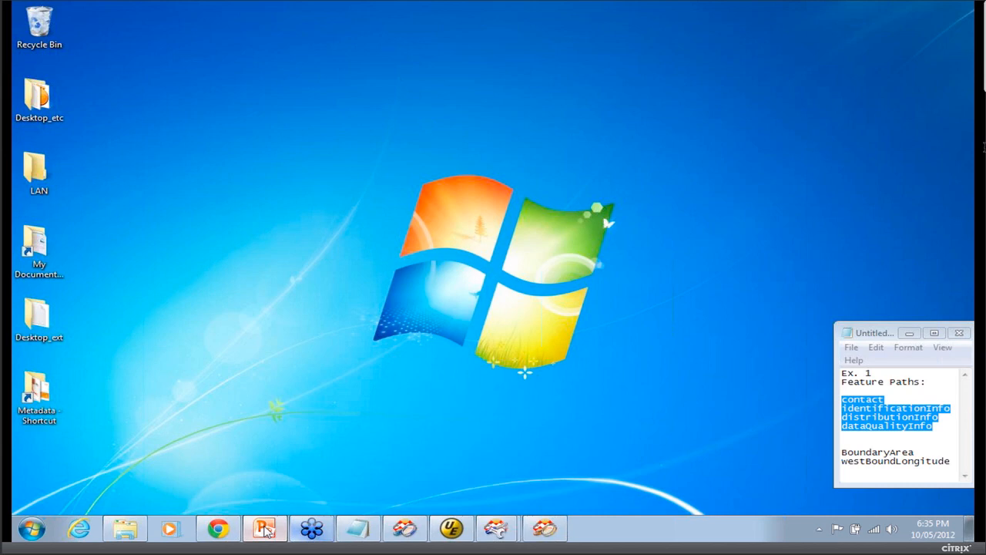
{"action": "left_click", "coordinate": [265, 530]}
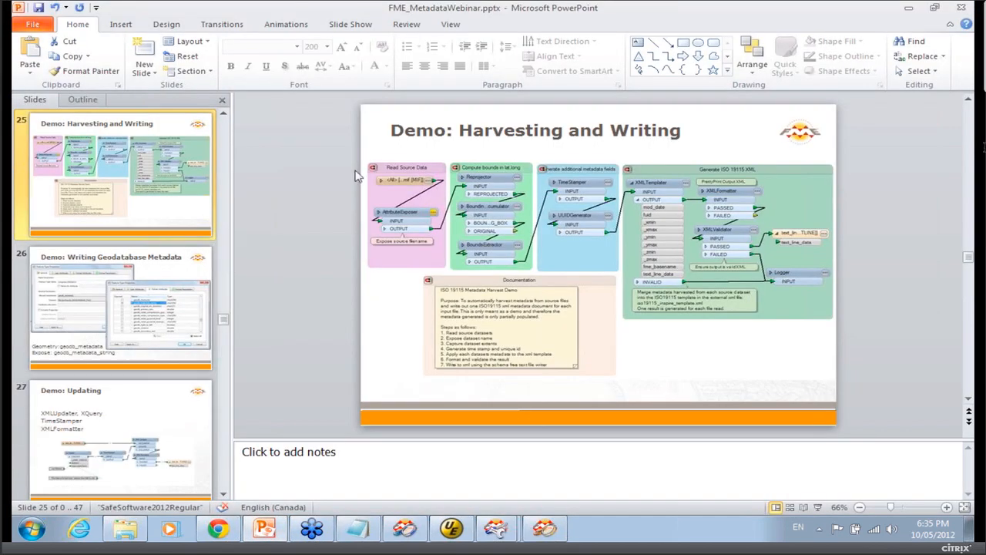
{"action": "left_click", "coordinate": [98, 314]}
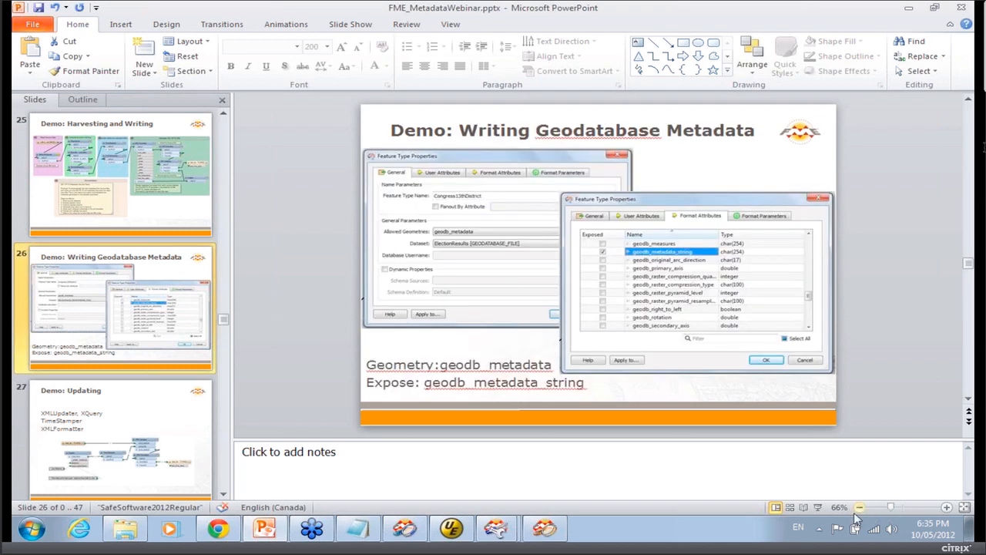
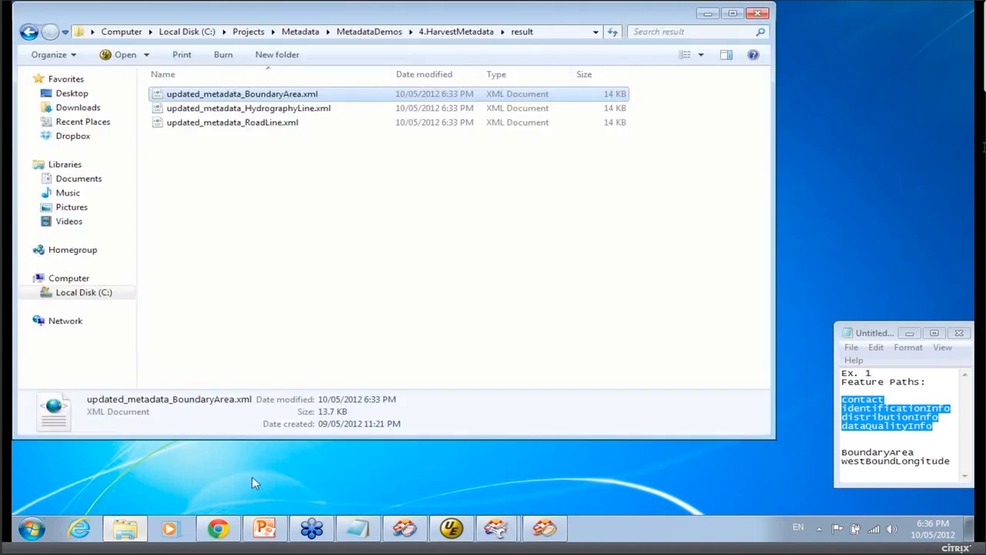
Go to the 2-XMLUpdatingMetadata demo folder and open the XMLUpdatesValidated.fmw workspace.
{"action": "left_click", "coordinate": [376, 31]}
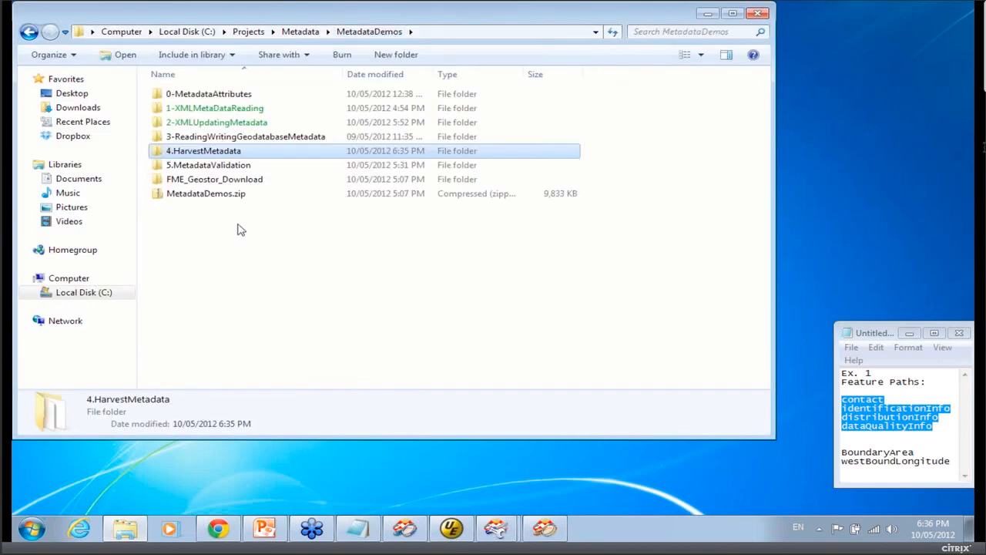
{"action": "double_click", "coordinate": [223, 123]}
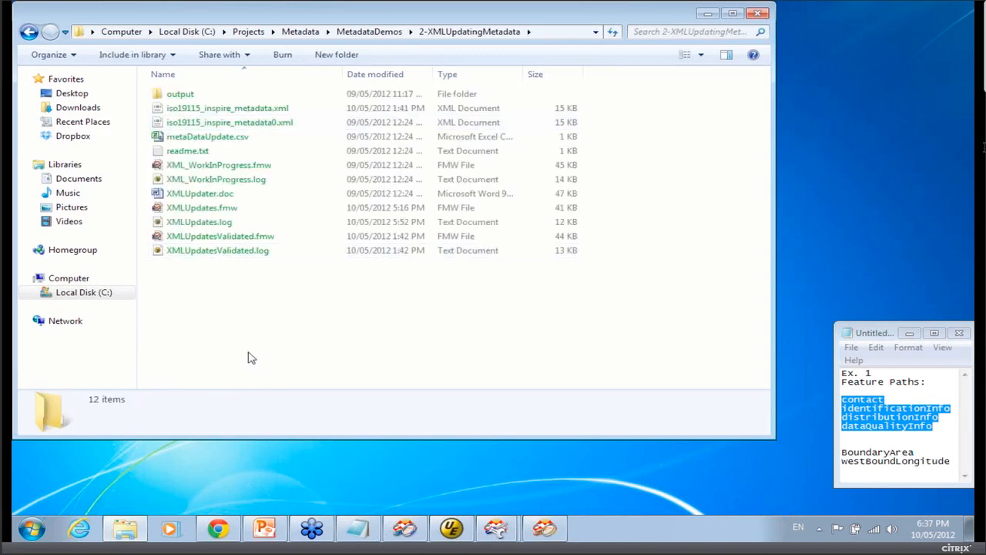
{"action": "double_click", "coordinate": [243, 237]}
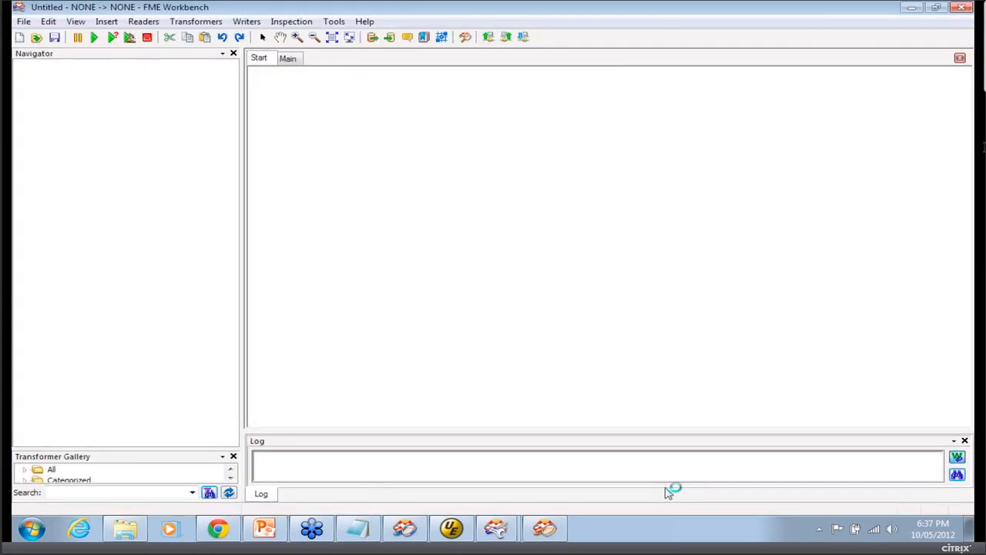
Close the leftover FME Universal Viewer and Data Inspector windows and the XMLUpdatesValidated workspace.
{"action": "left_click", "coordinate": [545, 529]}
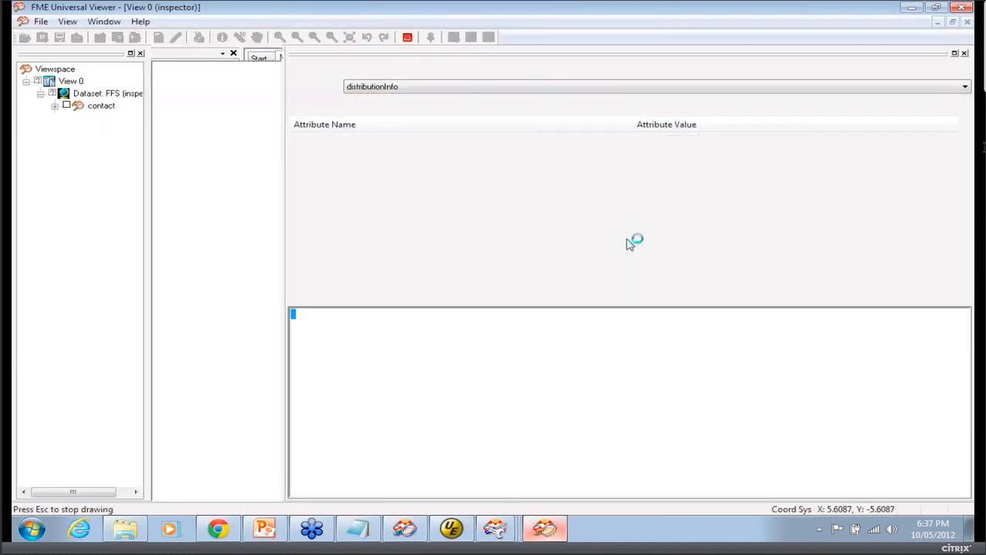
{"action": "left_click", "coordinate": [961, 7]}
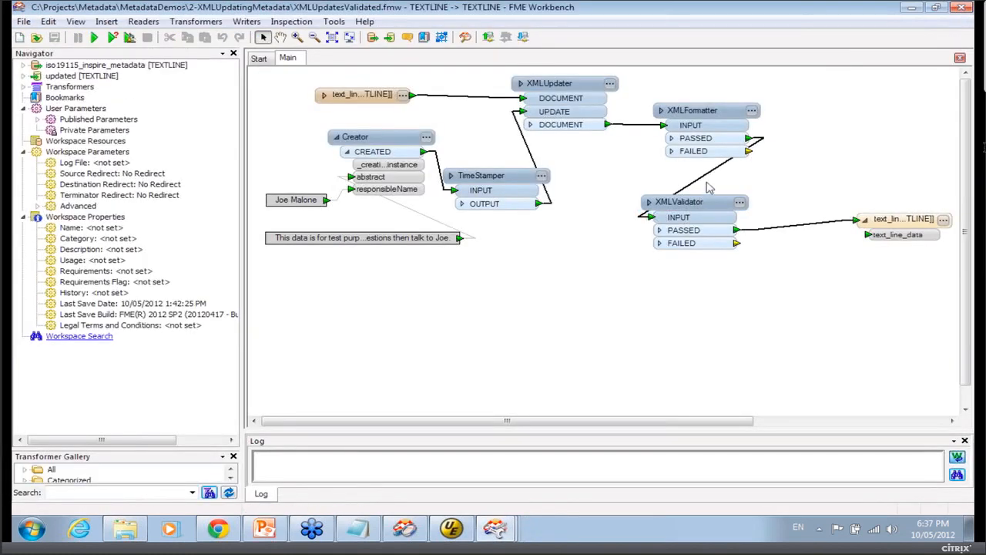
{"action": "left_click", "coordinate": [406, 528]}
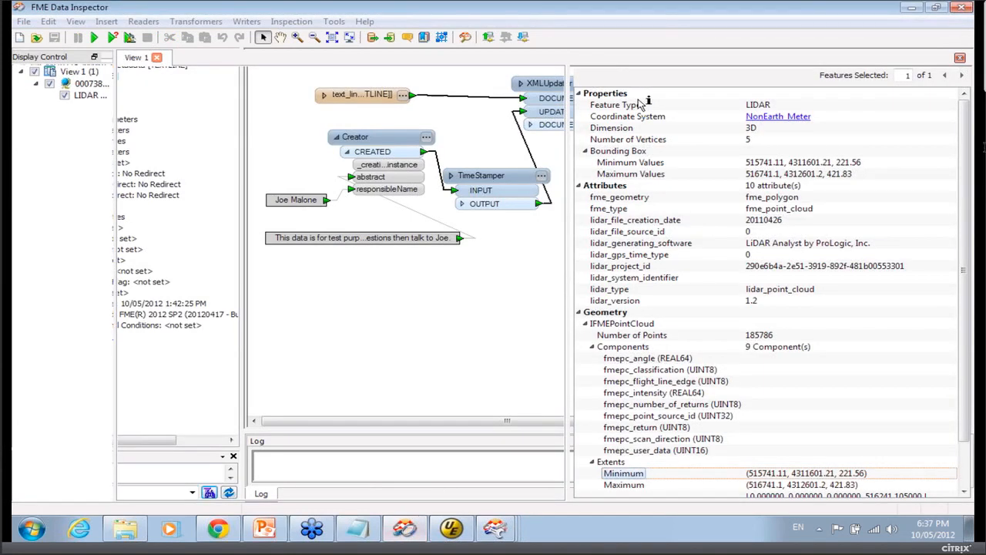
{"action": "left_click", "coordinate": [961, 7]}
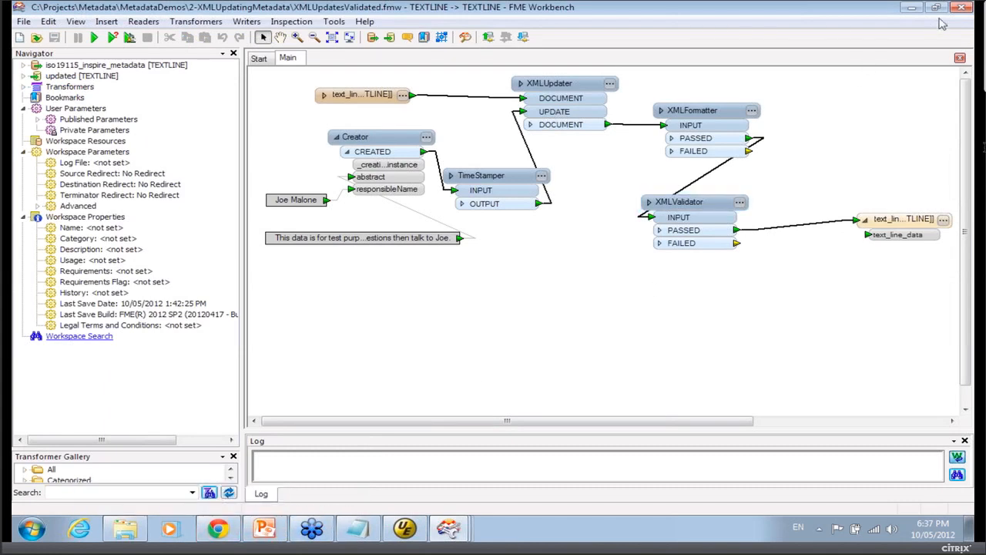
{"action": "left_click", "coordinate": [961, 6]}
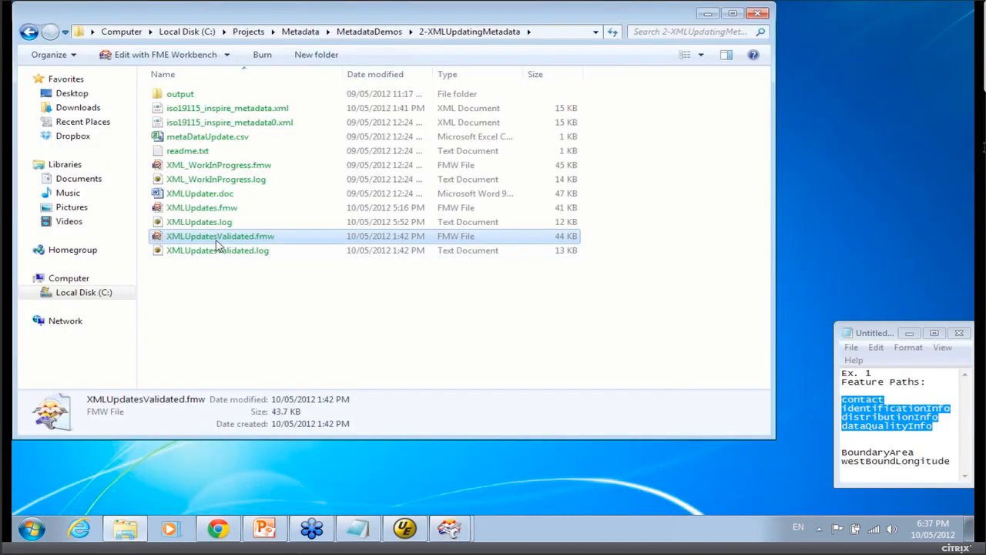
Open the XMLUpdates.fmw workspace and the iso19115_inspire_metadata.xml file from the same folder.
{"action": "double_click", "coordinate": [216, 208]}
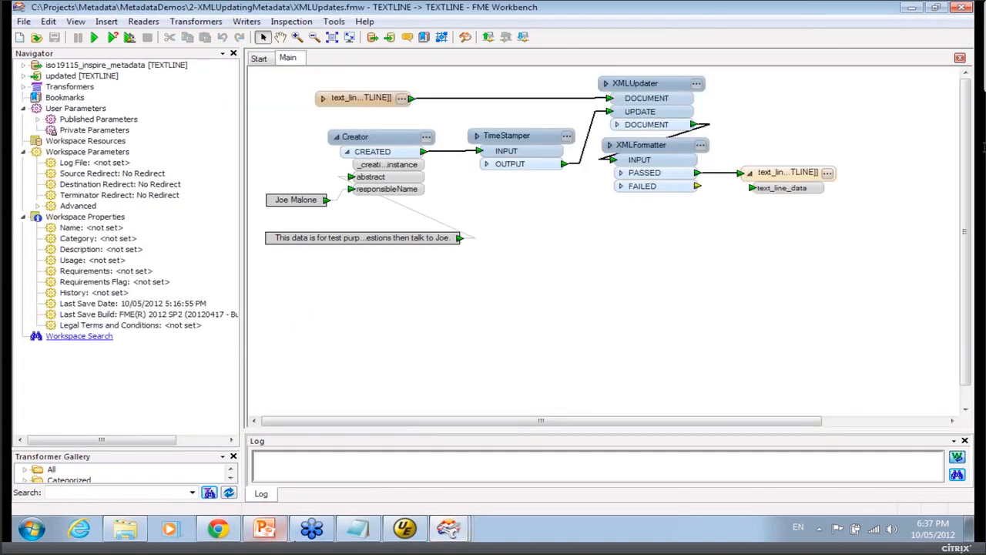
{"action": "left_click", "coordinate": [131, 531]}
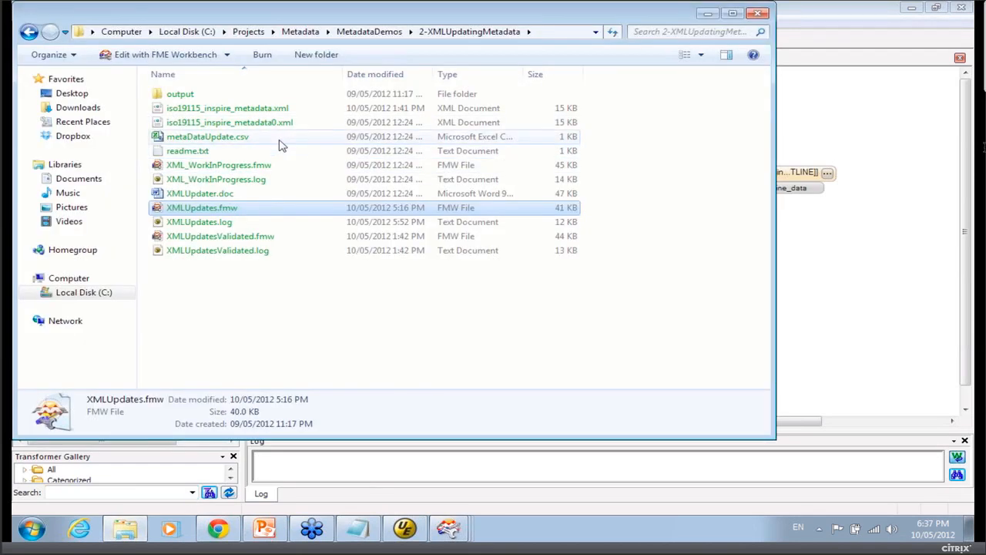
{"action": "double_click", "coordinate": [276, 110]}
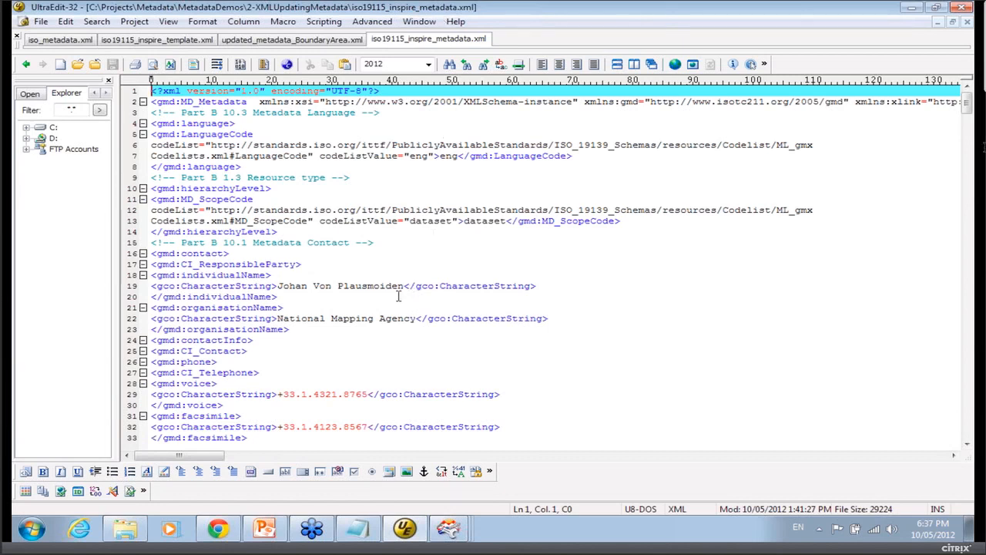
Highlight the contact's individualName character string in the metadata file and minimize the text editor.
{"action": "left_click_drag", "start_coordinate": [404, 286], "coordinate": [278, 291]}
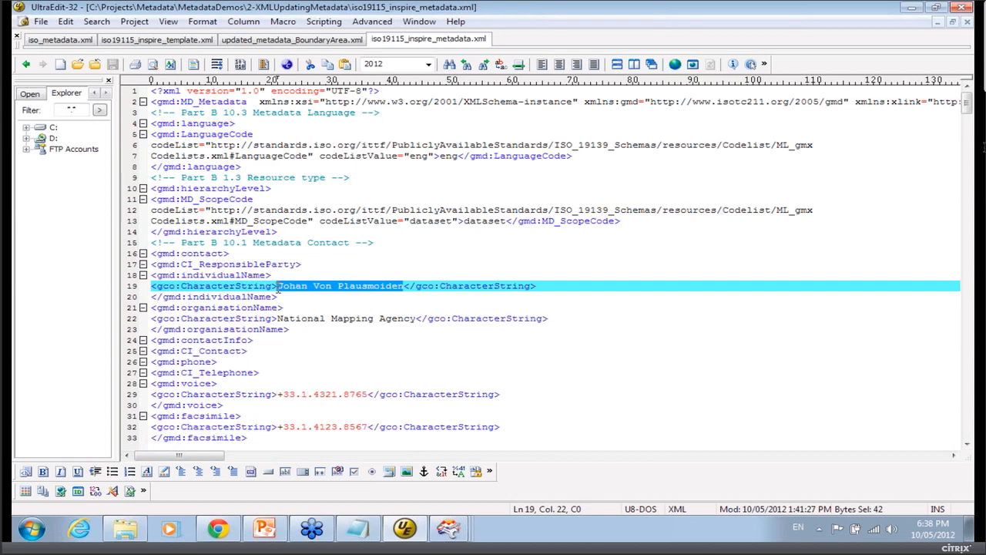
{"action": "left_click", "coordinate": [314, 265]}
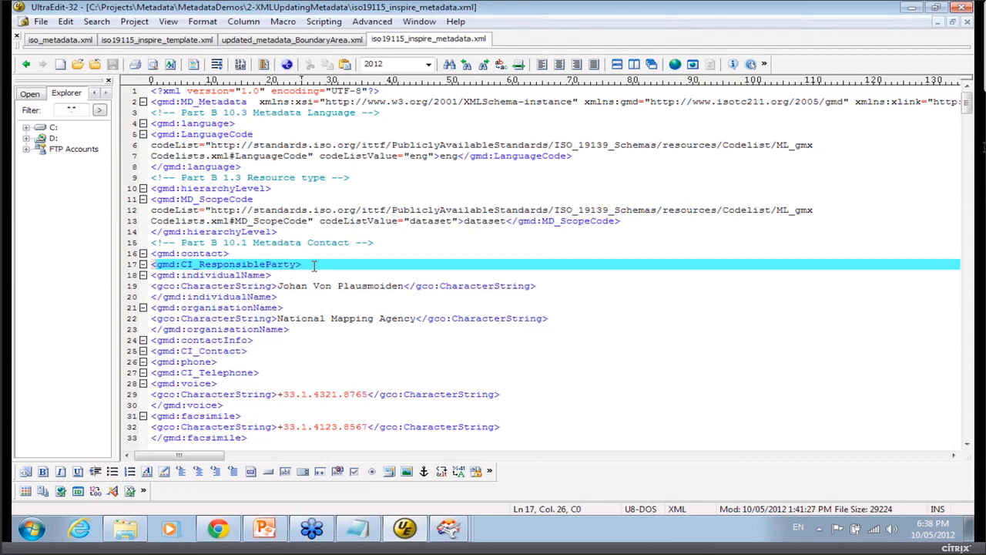
{"action": "left_click_drag", "start_coordinate": [276, 287], "coordinate": [398, 282]}
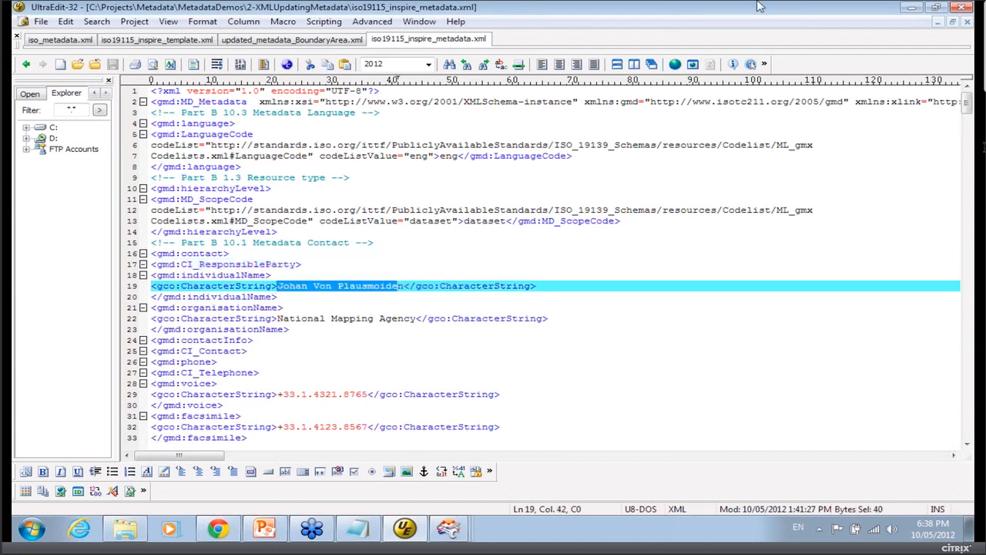
{"action": "left_click", "coordinate": [911, 7]}
{"action": "left_click", "coordinate": [786, 262]}
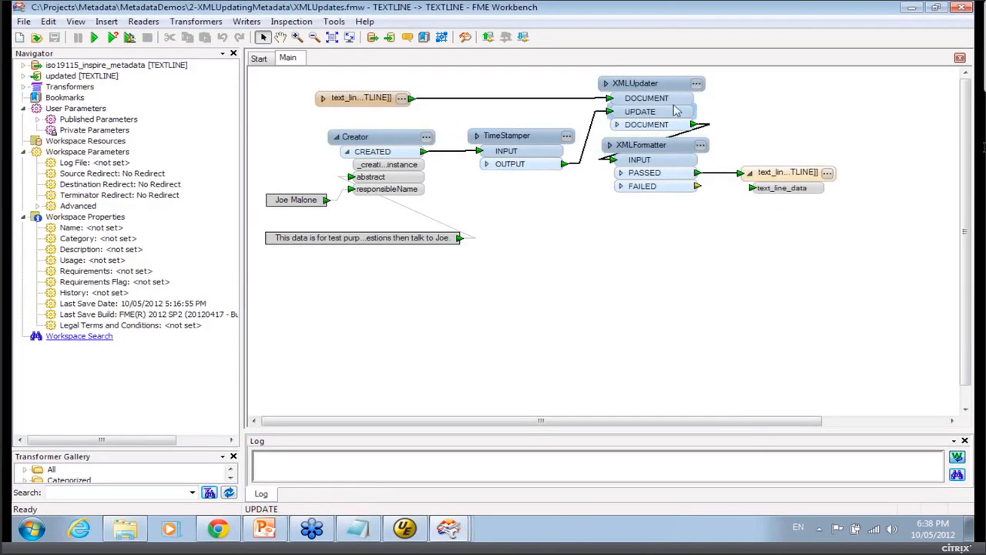
Open the XMLUpdater parameters, widen the XML Path column, and select the first update's XML path.
{"action": "left_click", "coordinate": [698, 86]}
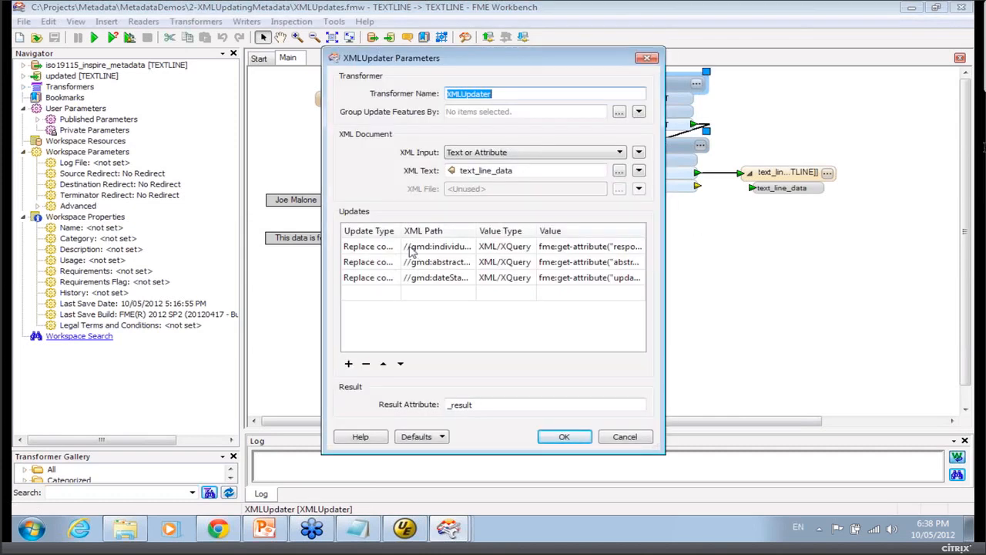
{"action": "left_click", "coordinate": [409, 247]}
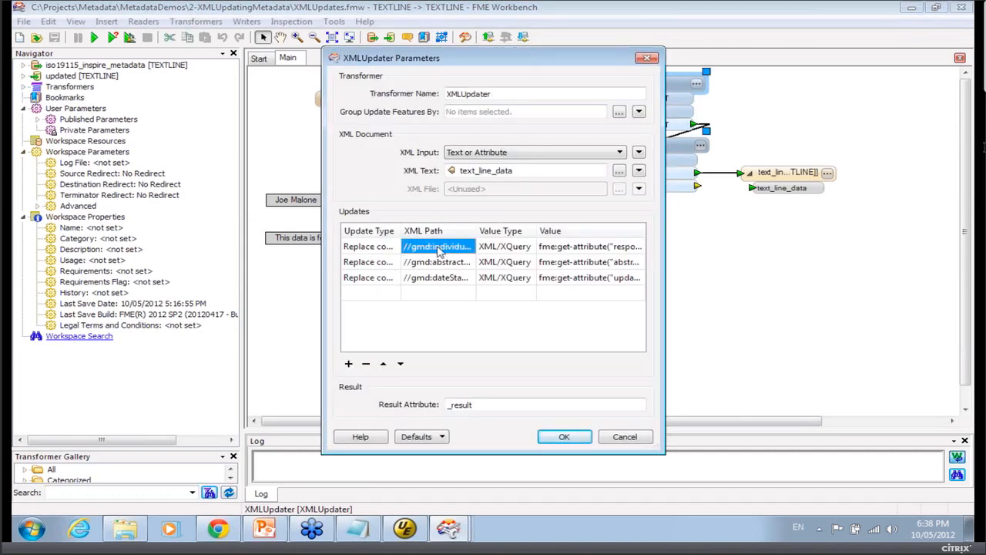
{"action": "left_click_drag", "start_coordinate": [475, 230], "coordinate": [510, 230]}
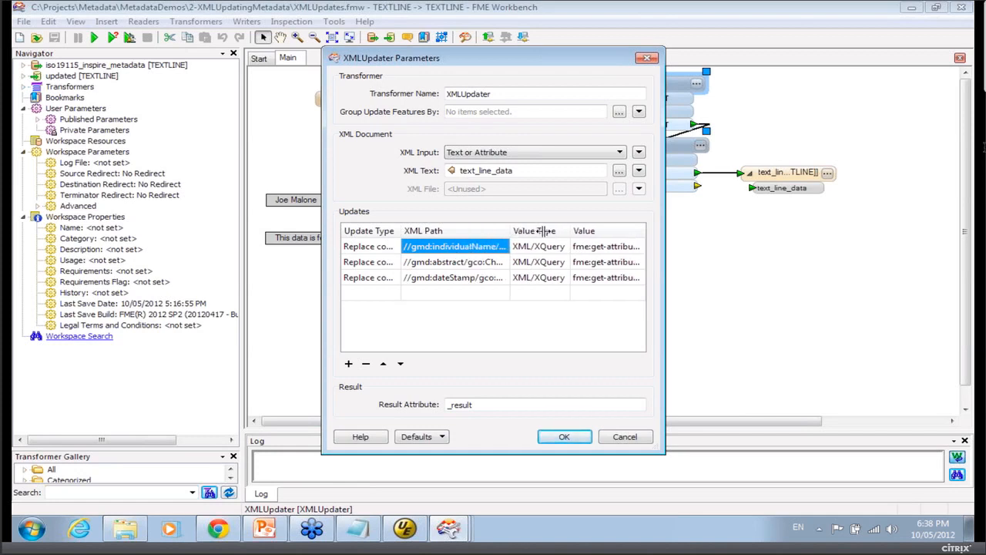
{"action": "left_click", "coordinate": [482, 246]}
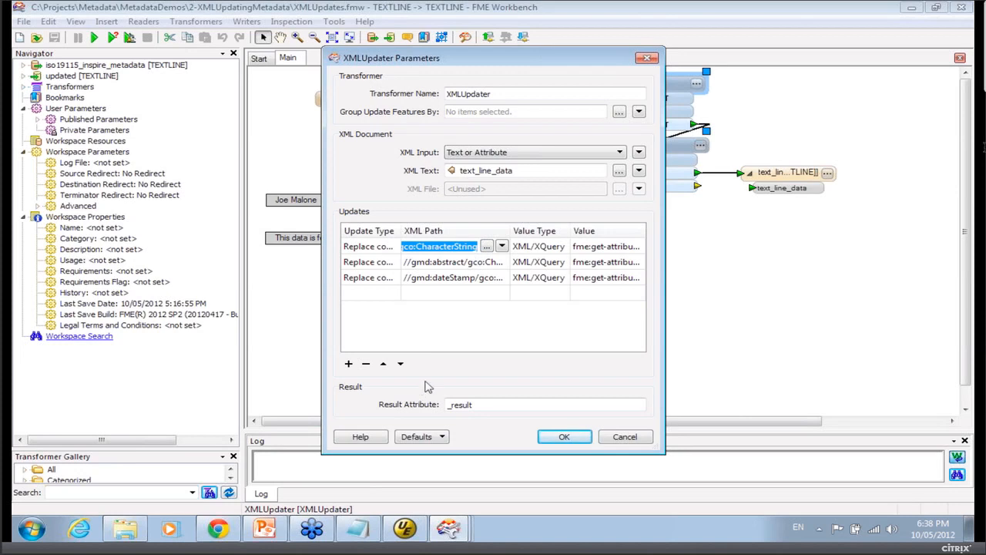
Paste the path //gmd:individualName/gco:CharacterString into the Notepad notes and minimize Notepad.
{"action": "left_click", "coordinate": [357, 529]}
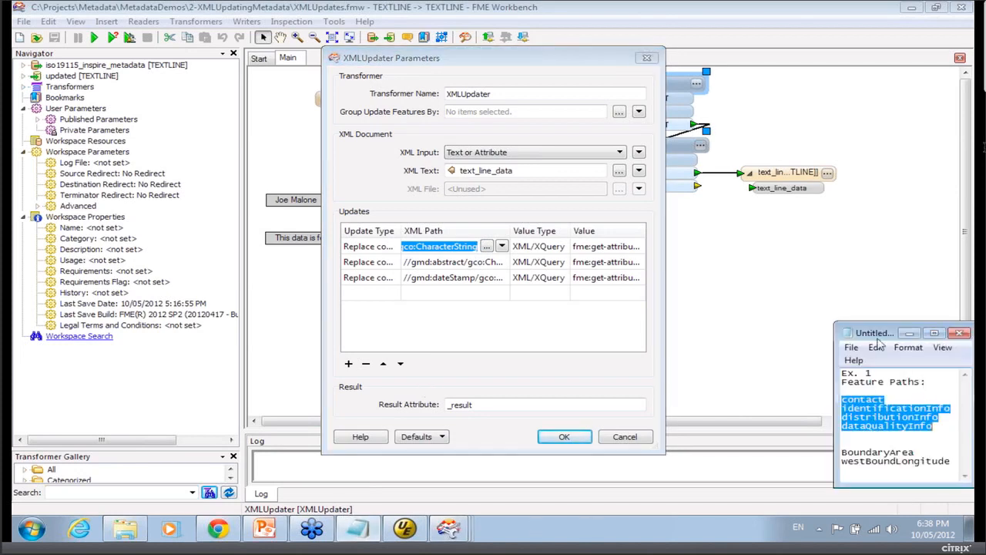
{"action": "left_click_drag", "start_coordinate": [867, 339], "coordinate": [532, 243]}
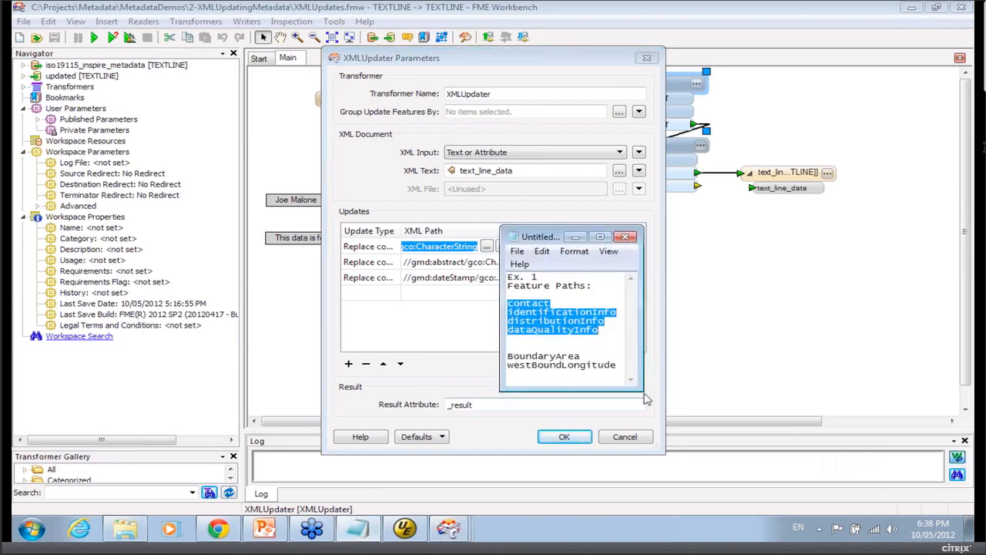
{"action": "left_click_drag", "start_coordinate": [644, 390], "coordinate": [775, 387]}
{"action": "left_click", "coordinate": [694, 357]}
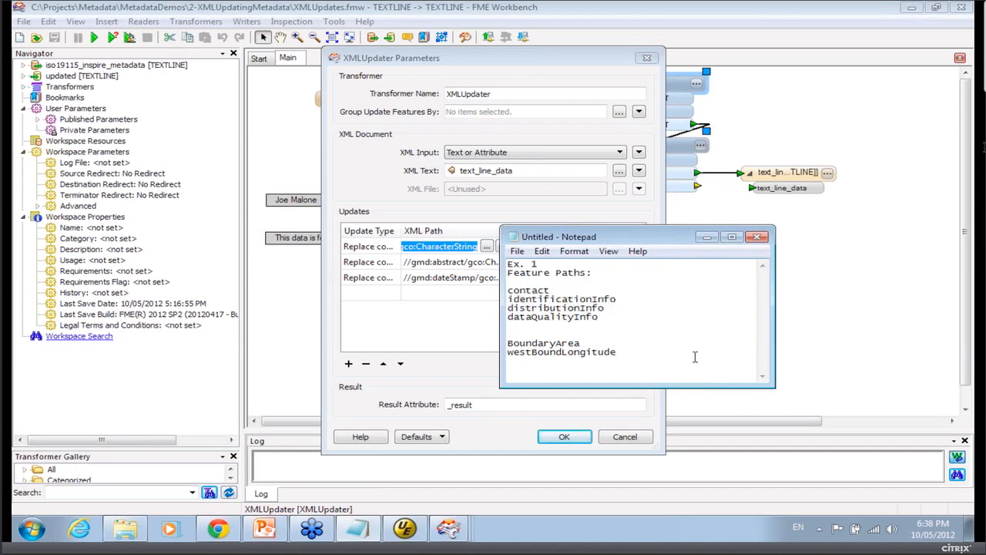
{"action": "type", "text": "//gmd:individualName/gco:CharacterString"}
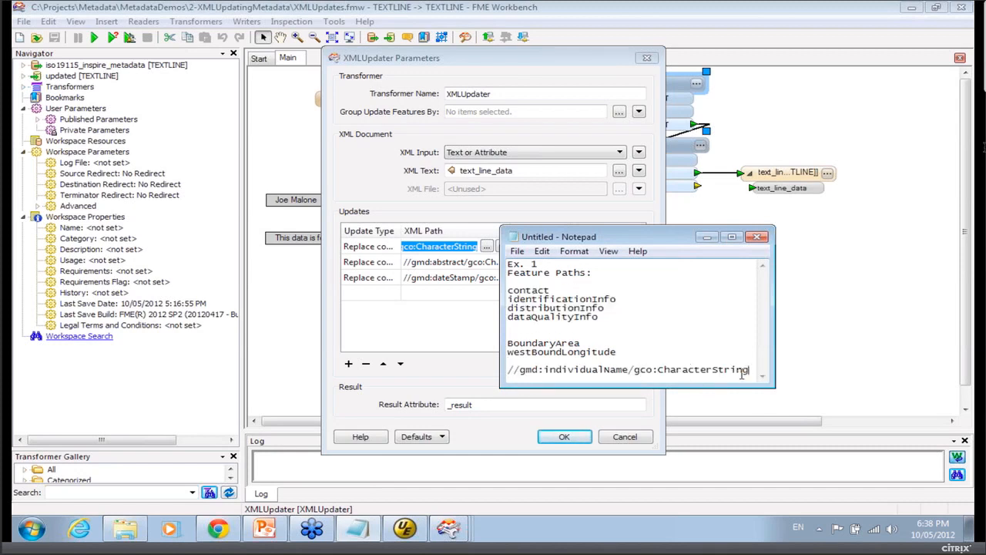
{"action": "left_click_drag", "start_coordinate": [508, 370], "coordinate": [751, 367]}
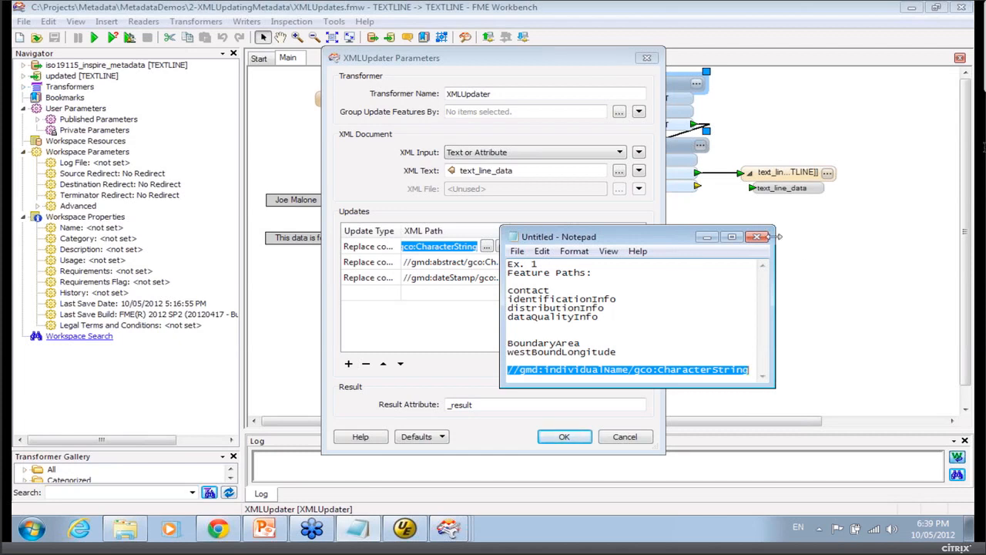
{"action": "left_click", "coordinate": [713, 238]}
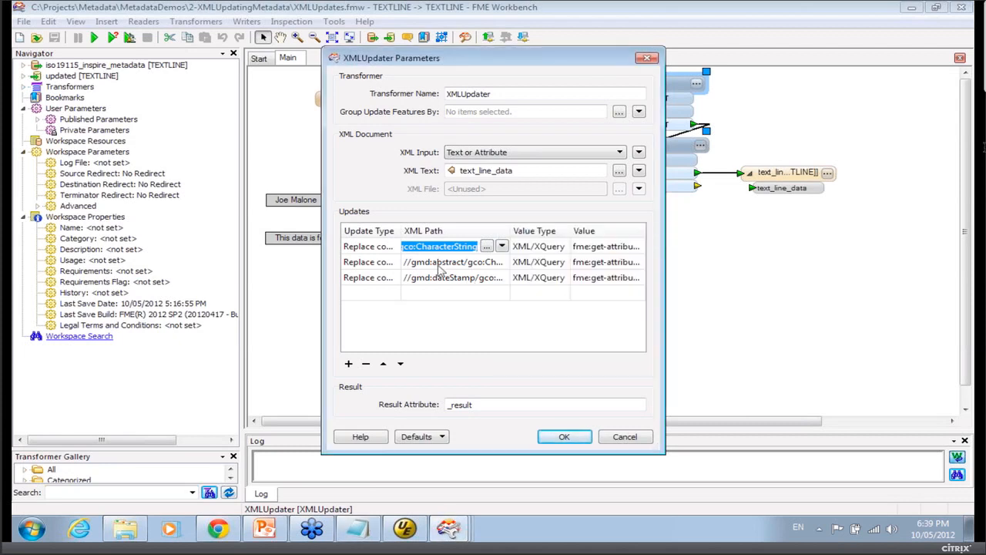
Review the Update Type options for the first update, then cancel the XMLUpdater dialog.
{"action": "left_click", "coordinate": [378, 251]}
{"action": "left_click", "coordinate": [393, 249]}
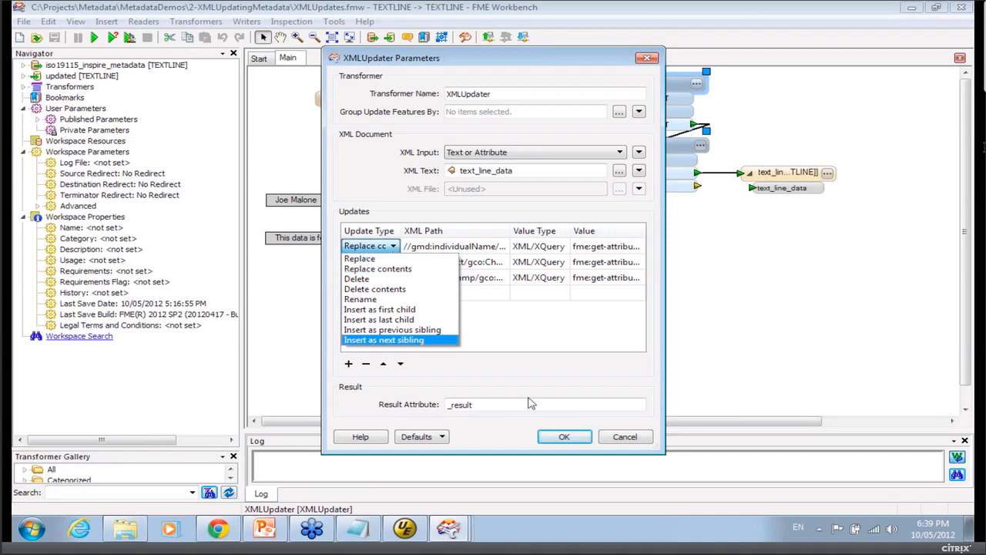
{"action": "left_click", "coordinate": [530, 394]}
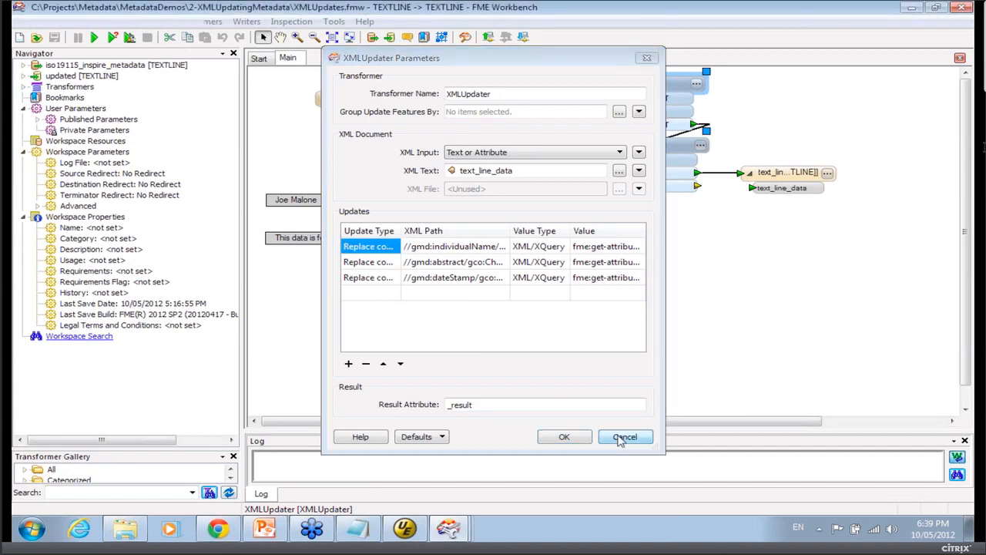
{"action": "left_click", "coordinate": [621, 438]}
Select the responsibleName value annotation on the canvas and run the workspace.
{"action": "left_click", "coordinate": [310, 205]}
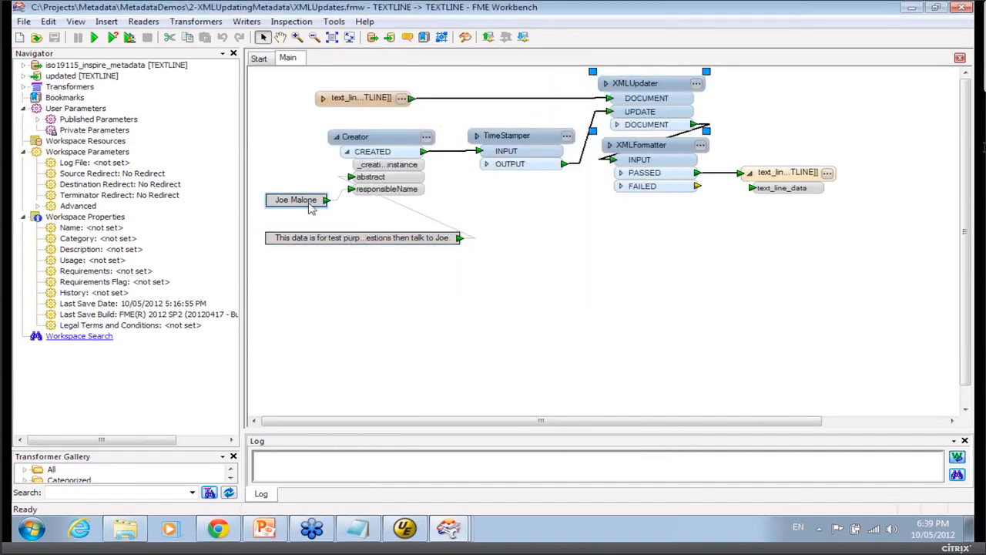
{"action": "left_click", "coordinate": [304, 222]}
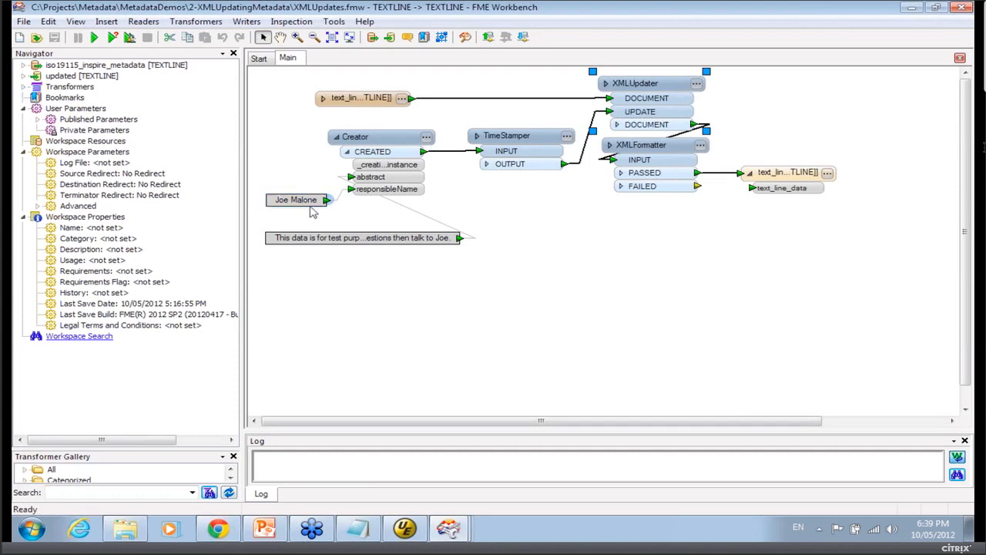
{"action": "left_click", "coordinate": [94, 37]}
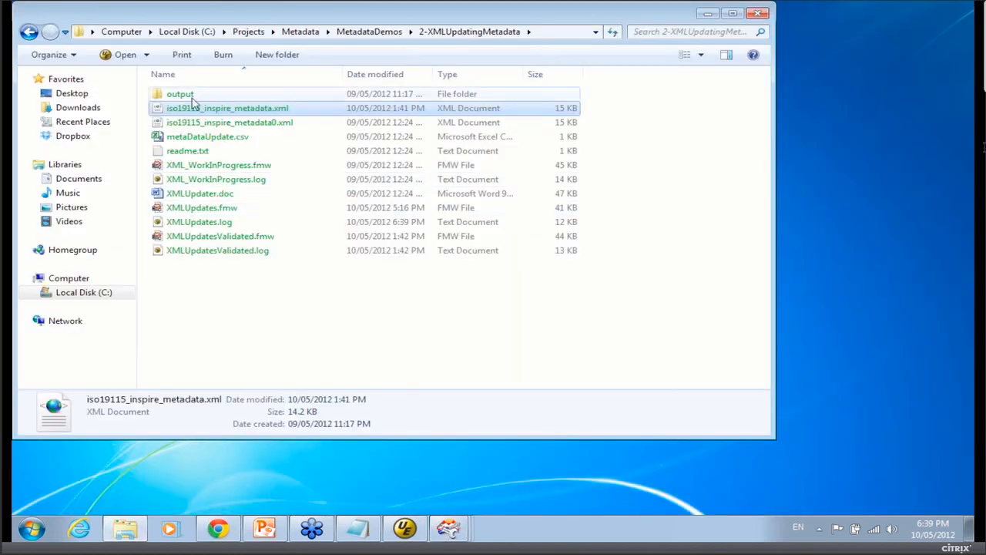
Open updated.xml from the output folder in the text editor without converting it to DOS format.
{"action": "left_click", "coordinate": [185, 94]}
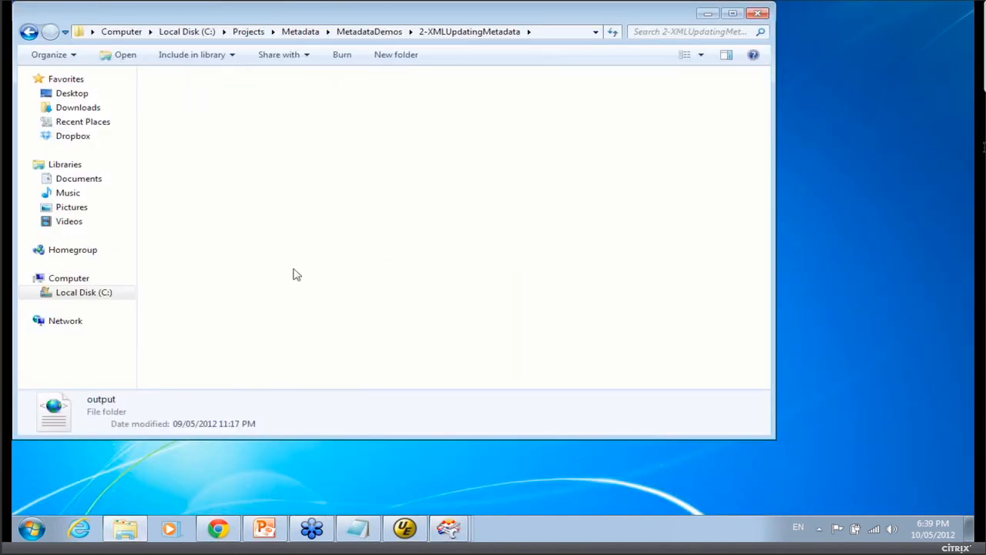
{"action": "left_click", "coordinate": [214, 95]}
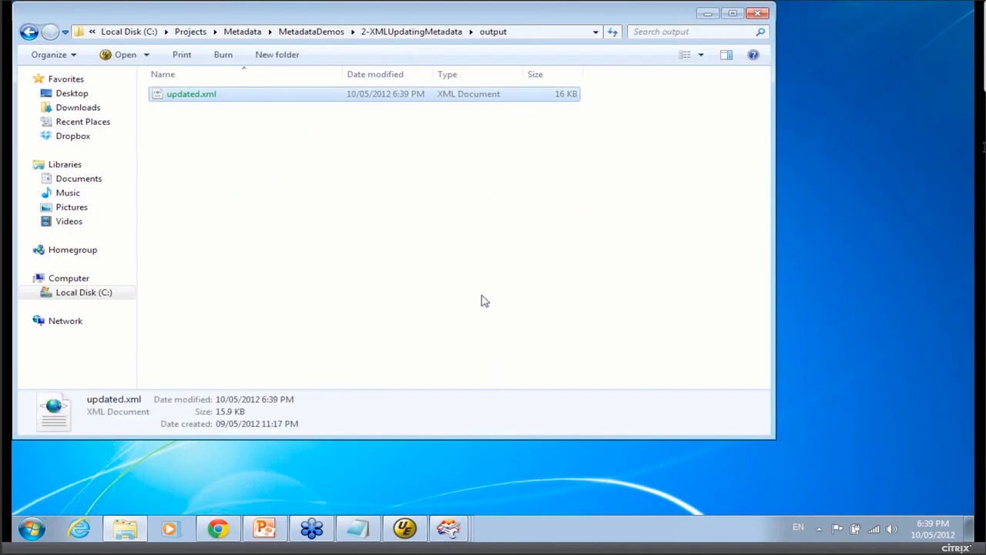
{"action": "left_click", "coordinate": [199, 136]}
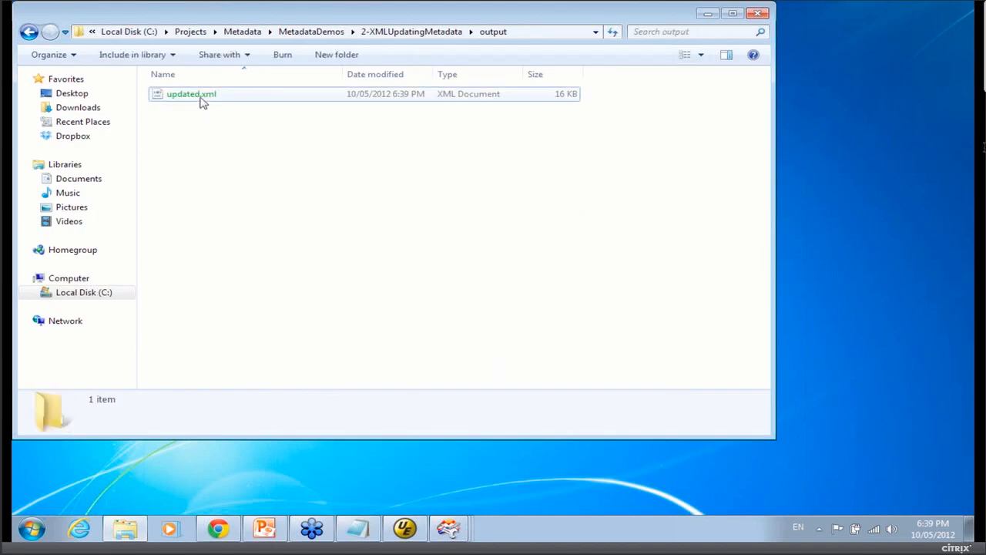
{"action": "double_click", "coordinate": [201, 98]}
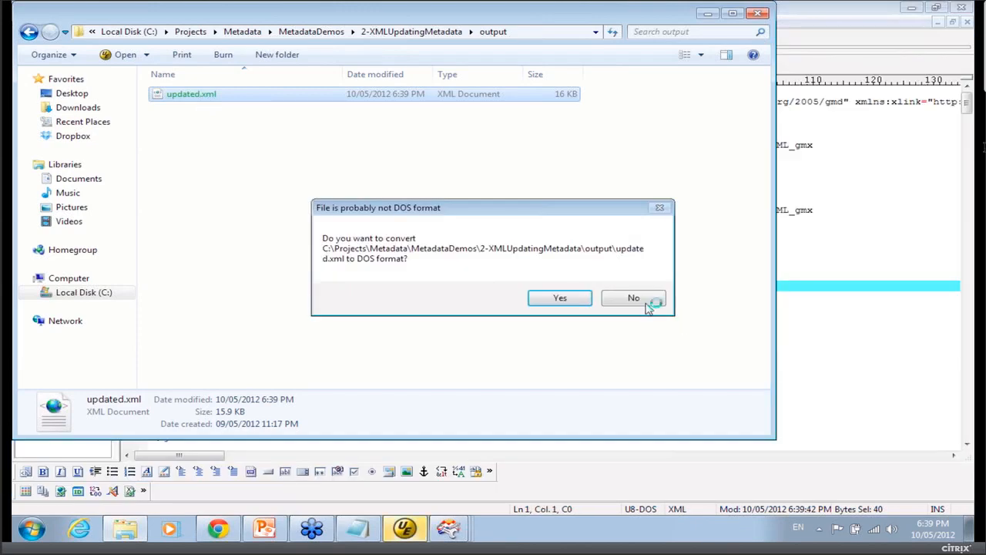
{"action": "left_click", "coordinate": [645, 303]}
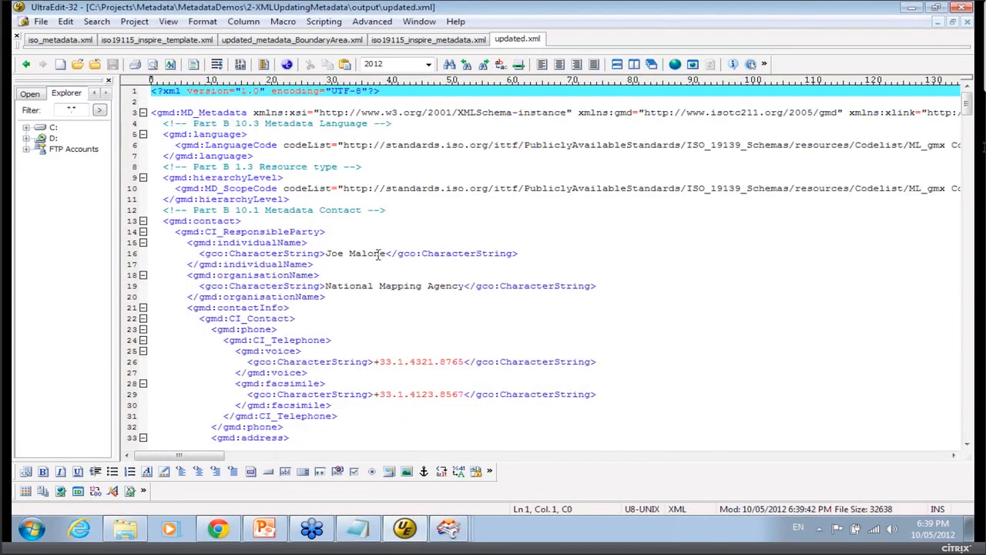
Inspect the individualName and organisationName values in the contact section of updated.xml.
{"action": "left_click_drag", "start_coordinate": [389, 254], "coordinate": [319, 254]}
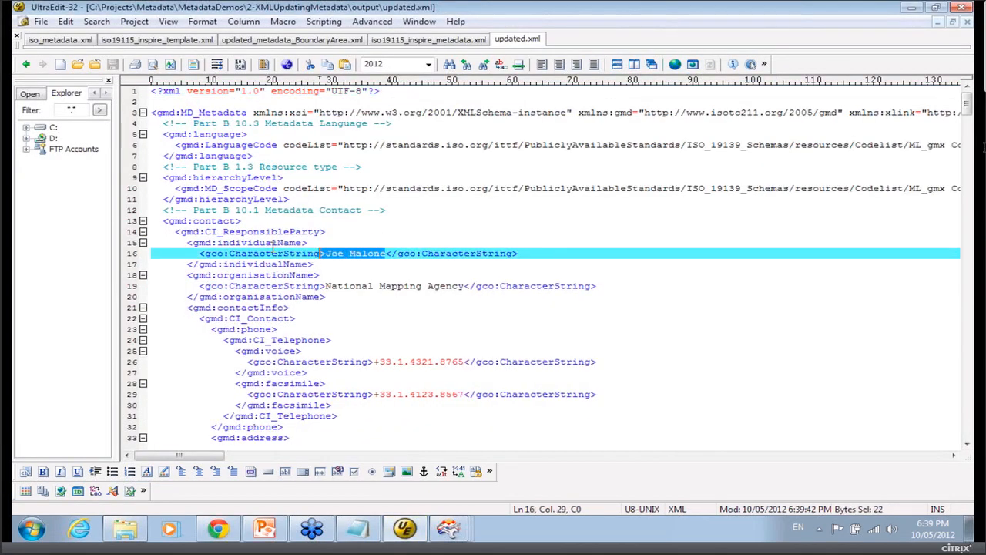
{"action": "left_click", "coordinate": [370, 263]}
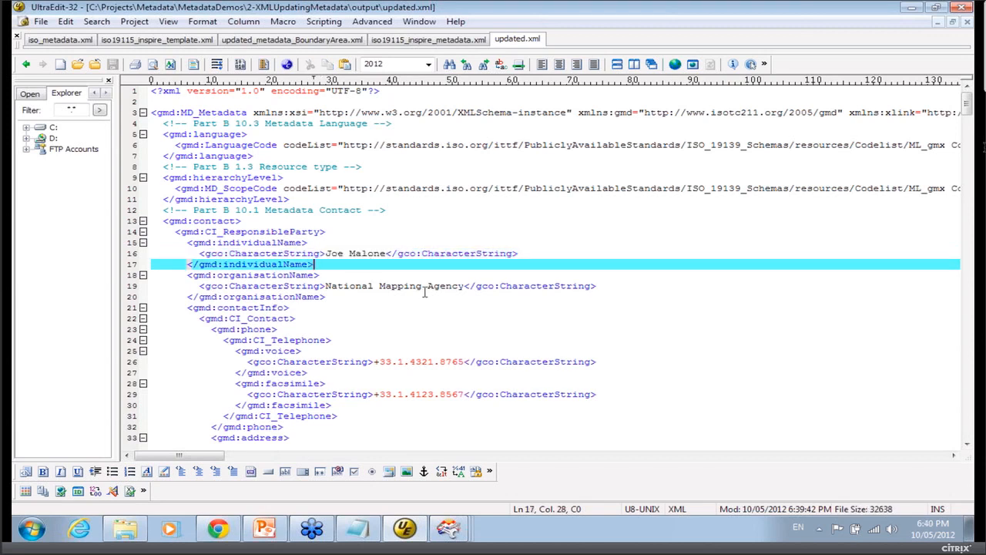
{"action": "left_click", "coordinate": [472, 287]}
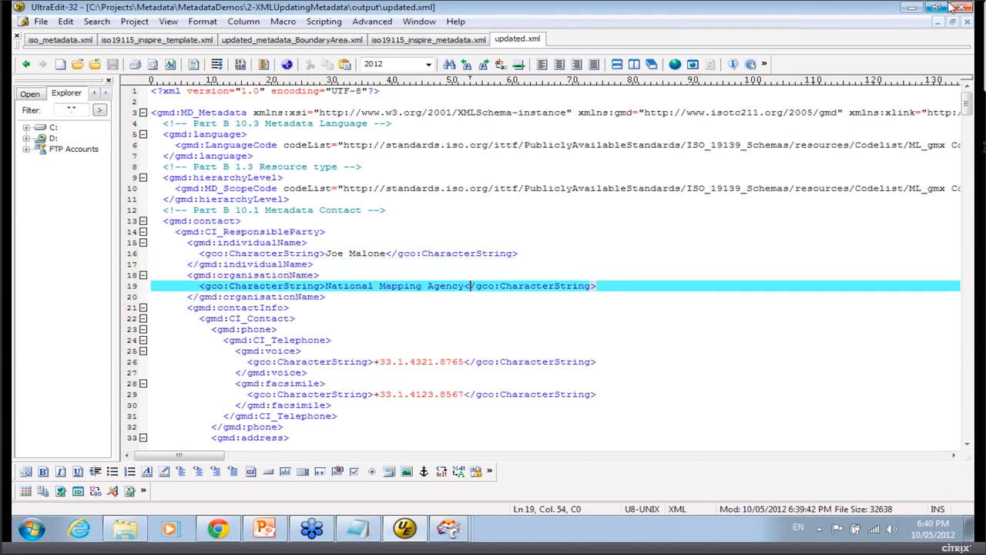
Switch to PowerPoint, start the slide show at the Demo: Updating slide and advance to the XML poll question slide.
{"action": "left_click", "coordinate": [914, 7]}
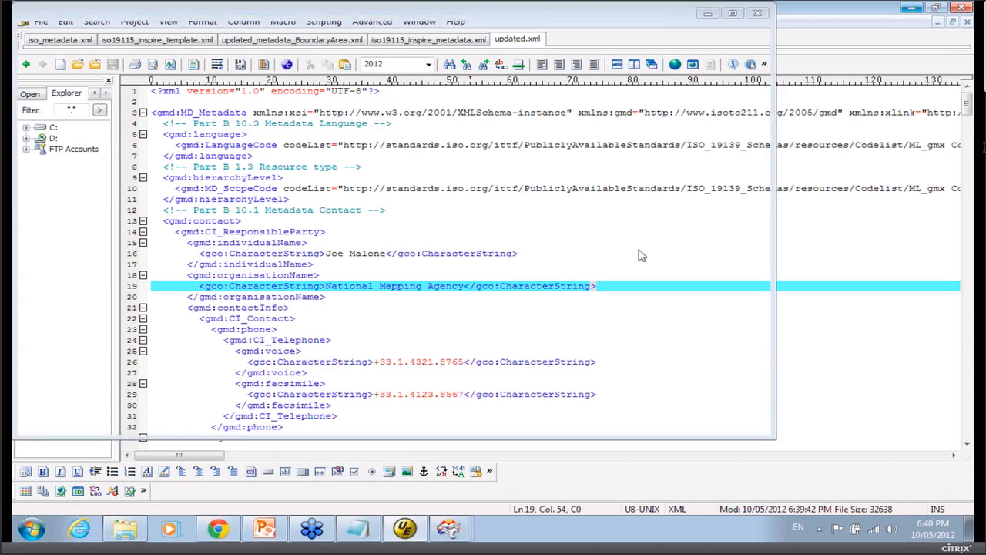
{"action": "left_click", "coordinate": [275, 531]}
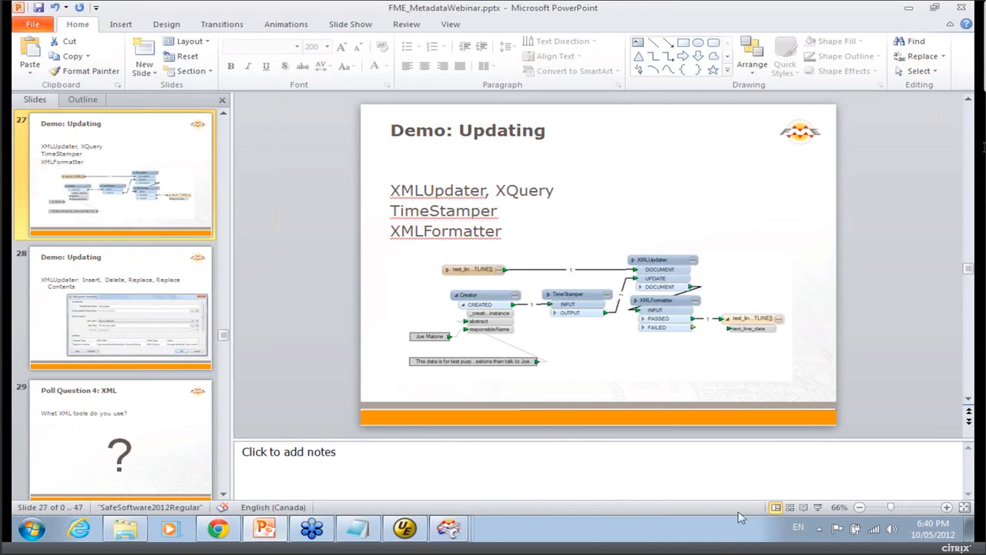
{"action": "left_click", "coordinate": [820, 507]}
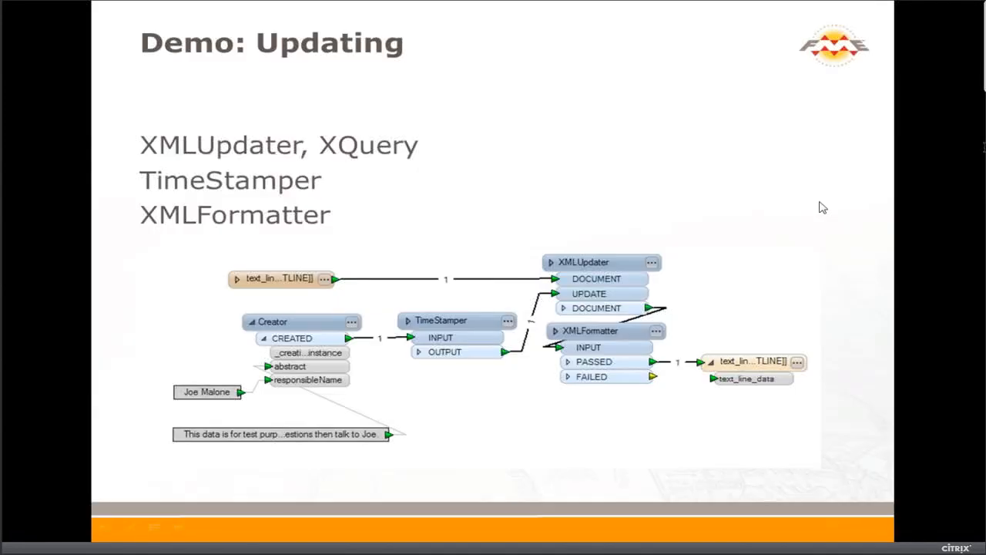
{"action": "key", "text": "Right"}
{"action": "key", "text": "Right"}
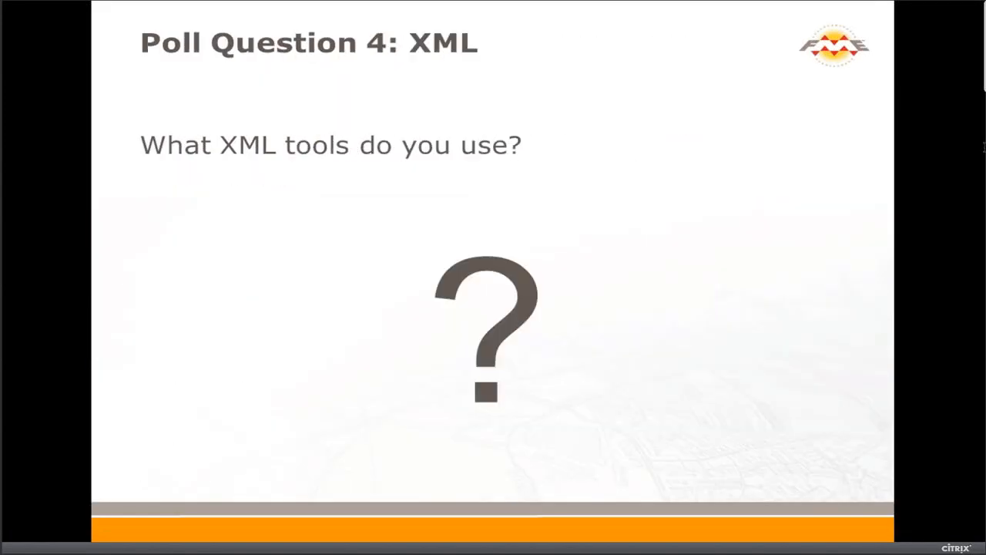
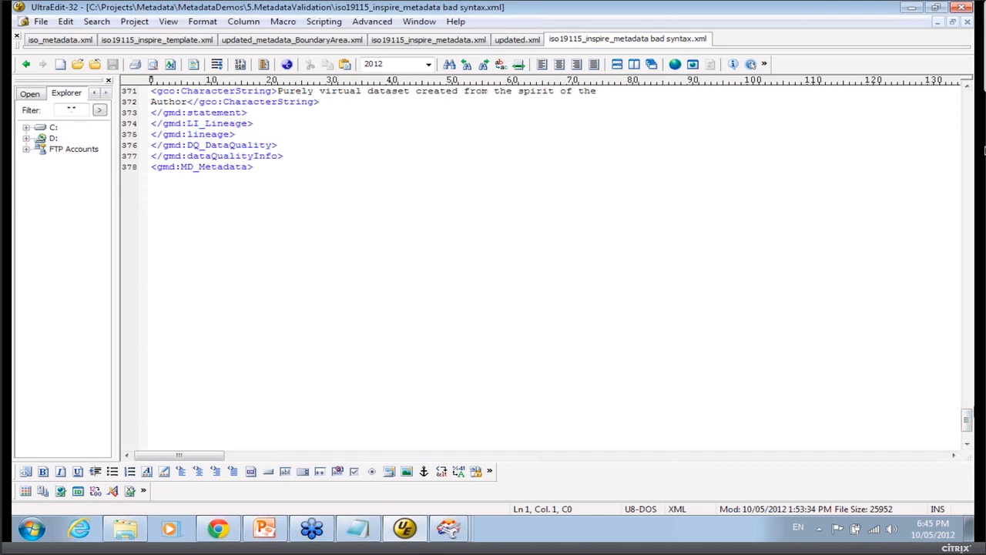
Examine the bad syntax XML file from its first lines down to its final line 378.
{"action": "left_click_drag", "start_coordinate": [968, 420], "coordinate": [968, 100]}
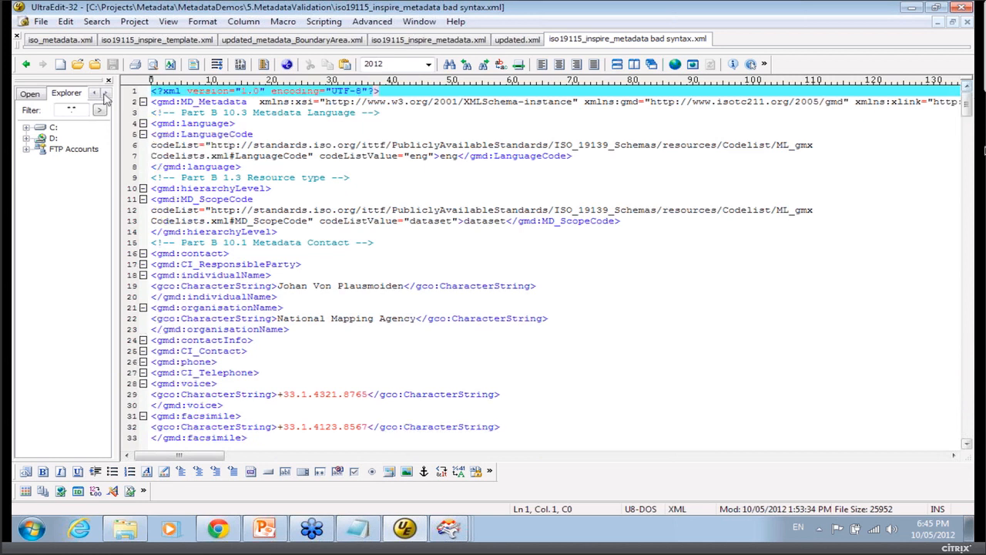
{"action": "left_click", "coordinate": [142, 124]}
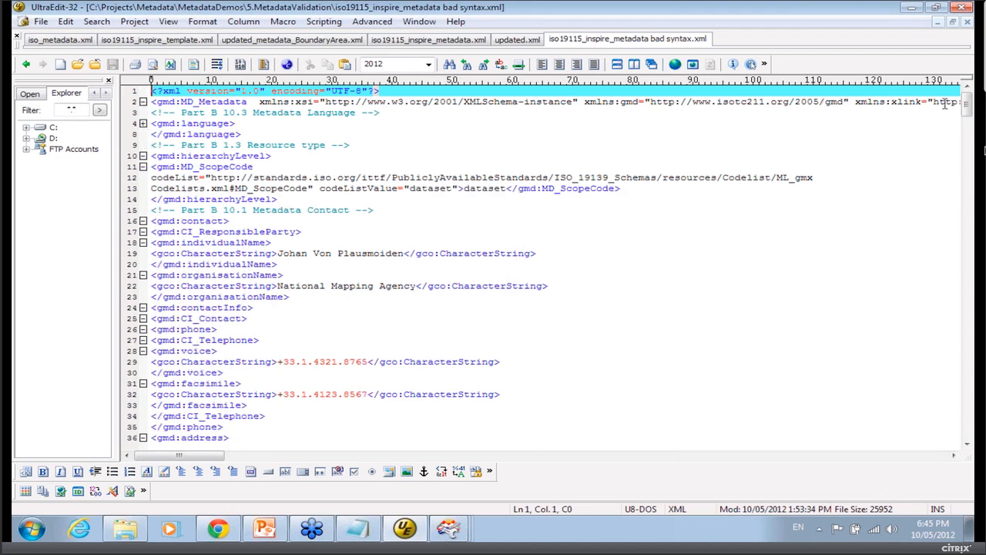
{"action": "left_click_drag", "start_coordinate": [969, 108], "coordinate": [956, 412]}
{"action": "left_click", "coordinate": [281, 278]}
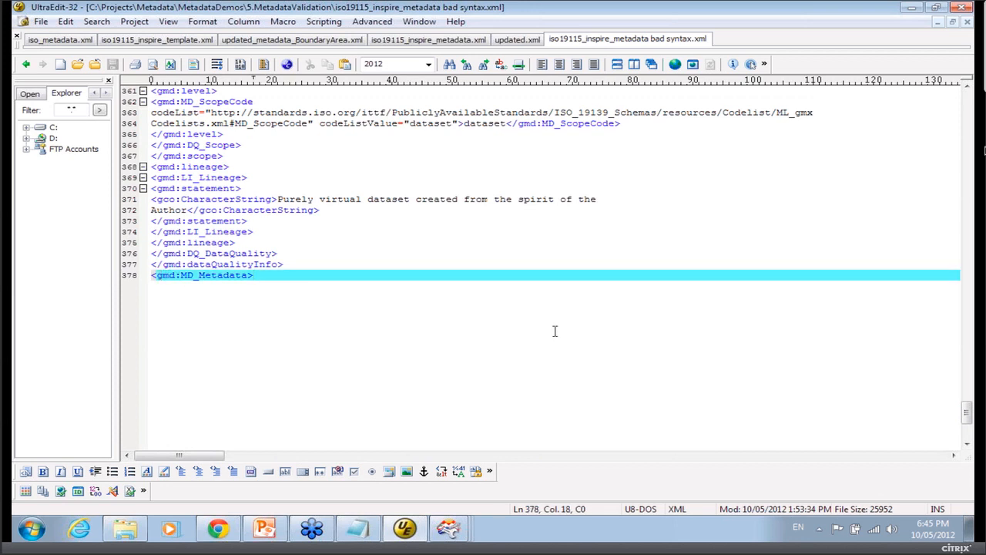
Close the bad syntax file and open iso19115_inspire_metadata bad schema.xml from the 5.MetadataValidation folder.
{"action": "right_click", "coordinate": [672, 41]}
{"action": "left_click", "coordinate": [719, 50]}
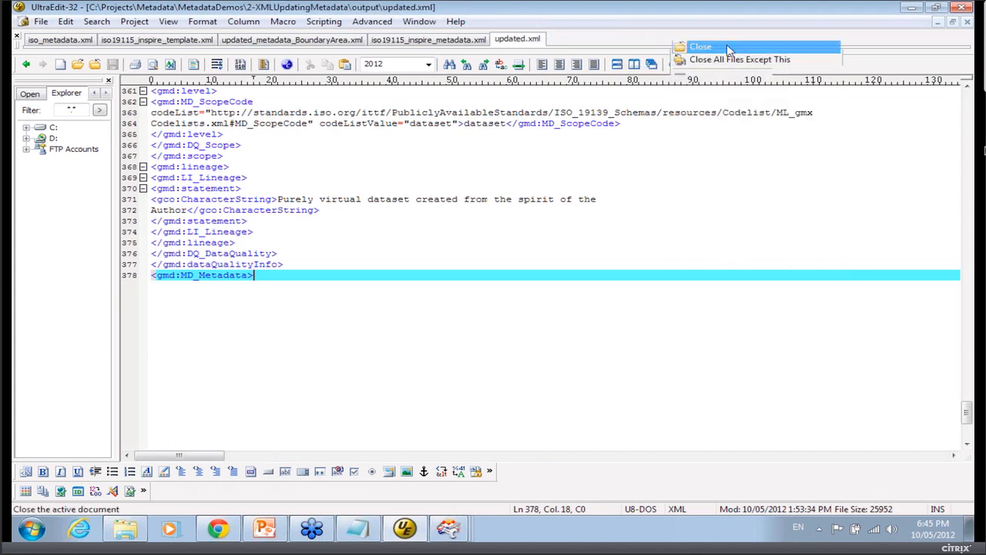
{"action": "left_click", "coordinate": [912, 8]}
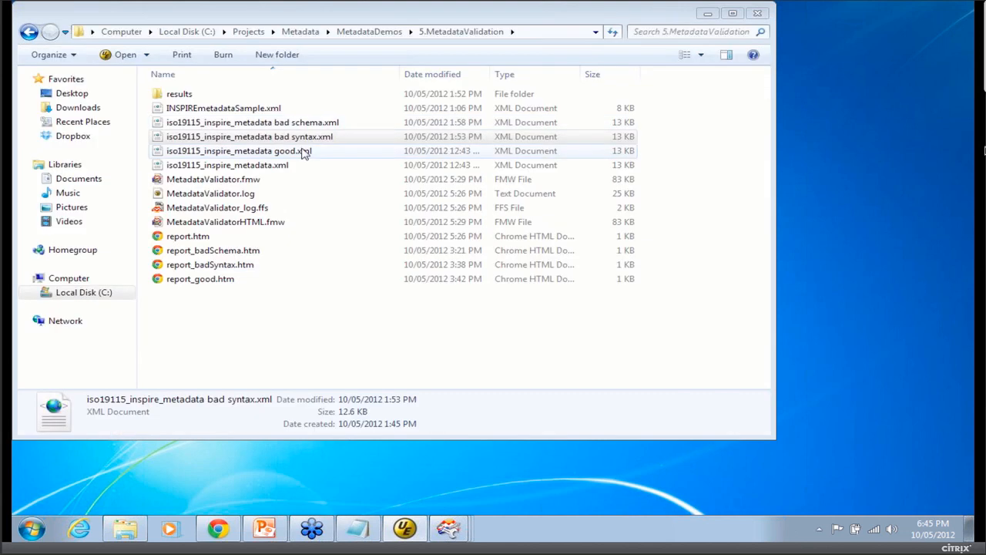
{"action": "double_click", "coordinate": [304, 125]}
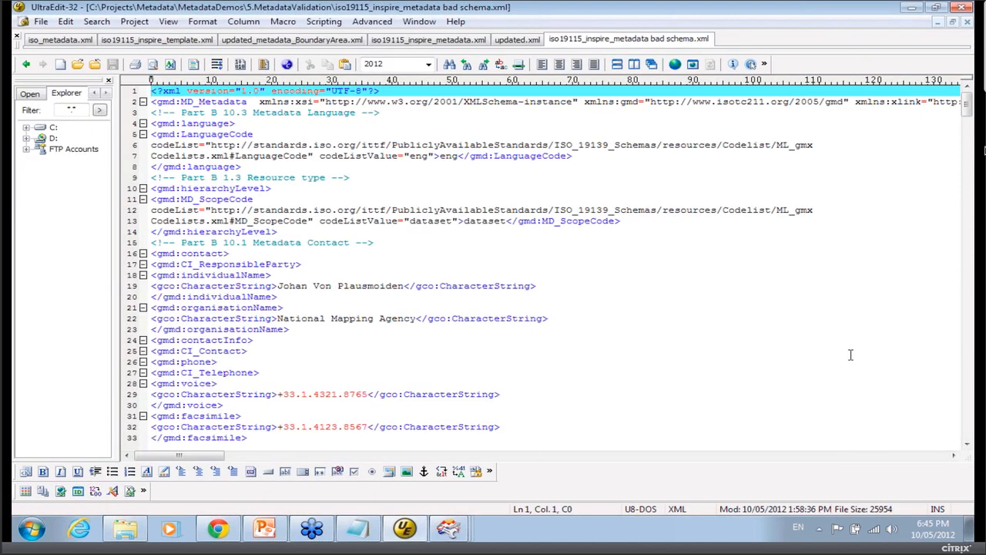
Inspect the Metadata Date dateStamp value on line 66 of the bad schema file.
{"action": "scroll", "coordinate": [851, 354], "scroll_direction": "down", "scroll_amount": 1}
{"action": "scroll", "coordinate": [843, 335], "scroll_direction": "down", "scroll_amount": 15}
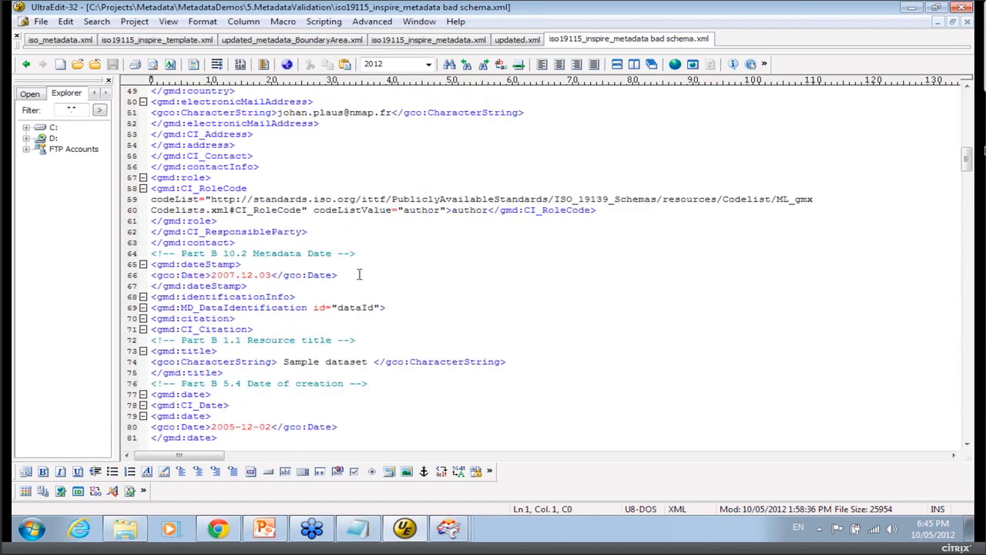
{"action": "left_click", "coordinate": [255, 275]}
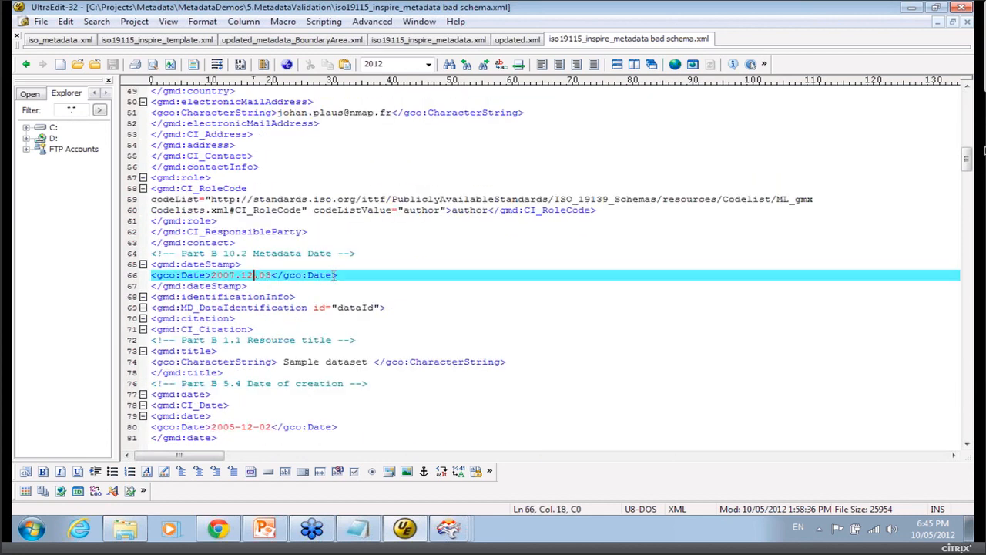
{"action": "scroll", "coordinate": [334, 275], "scroll_direction": "down", "scroll_amount": 4}
{"action": "left_click", "coordinate": [254, 145]}
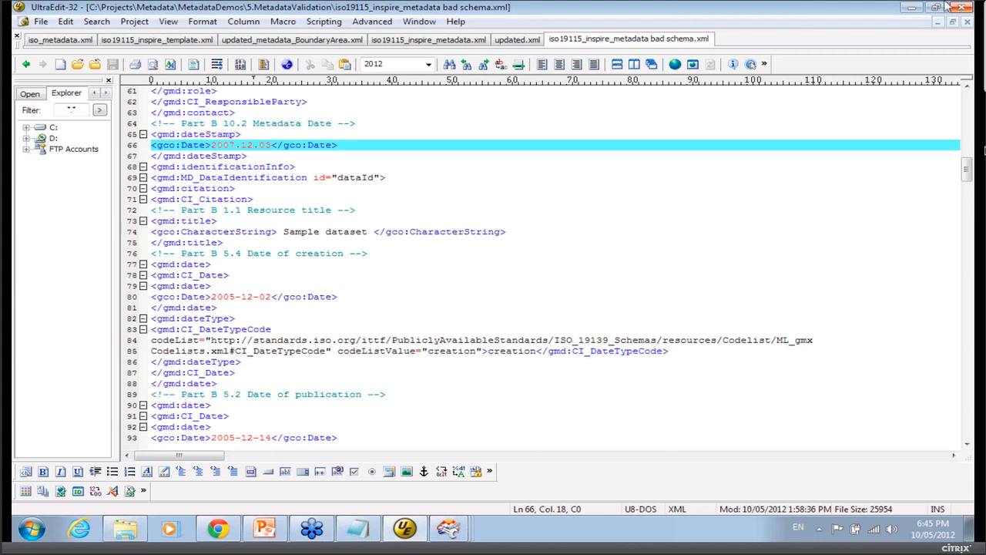
Switch to the MetadataValidator workspace and run it with XML Filename set to iso19115_inspire_metadata bad syntax.xml.
{"action": "left_click", "coordinate": [256, 518]}
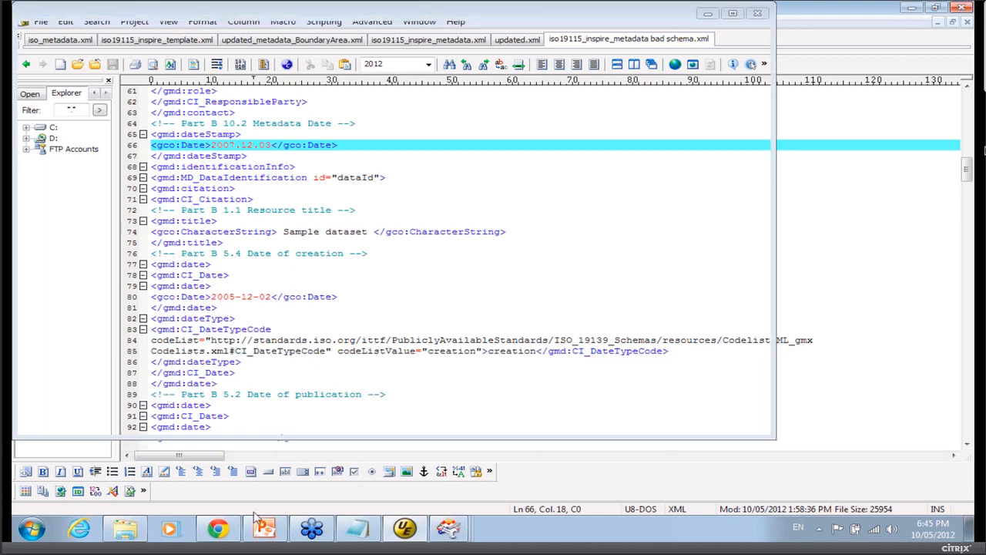
{"action": "left_click", "coordinate": [709, 14]}
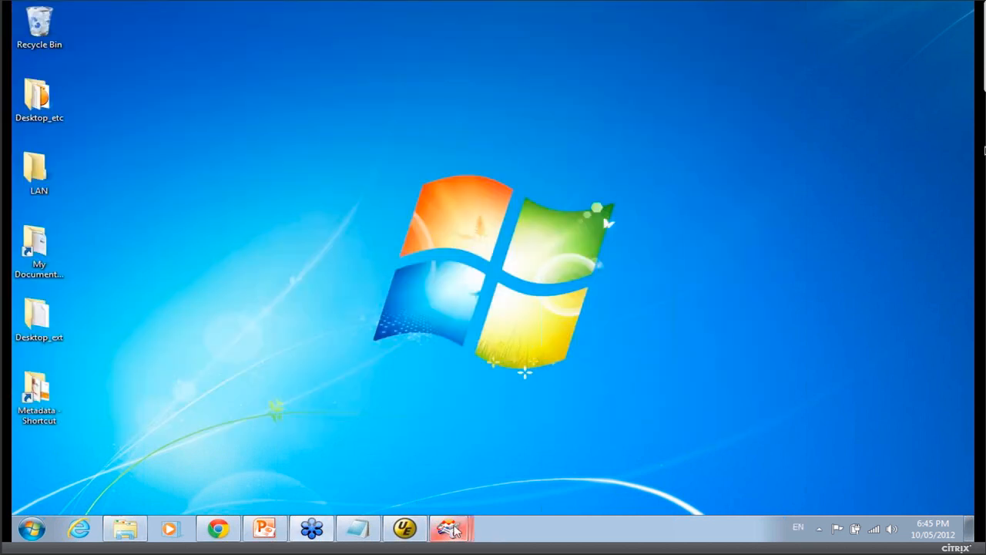
{"action": "mouse_move", "coordinate": [452, 528]}
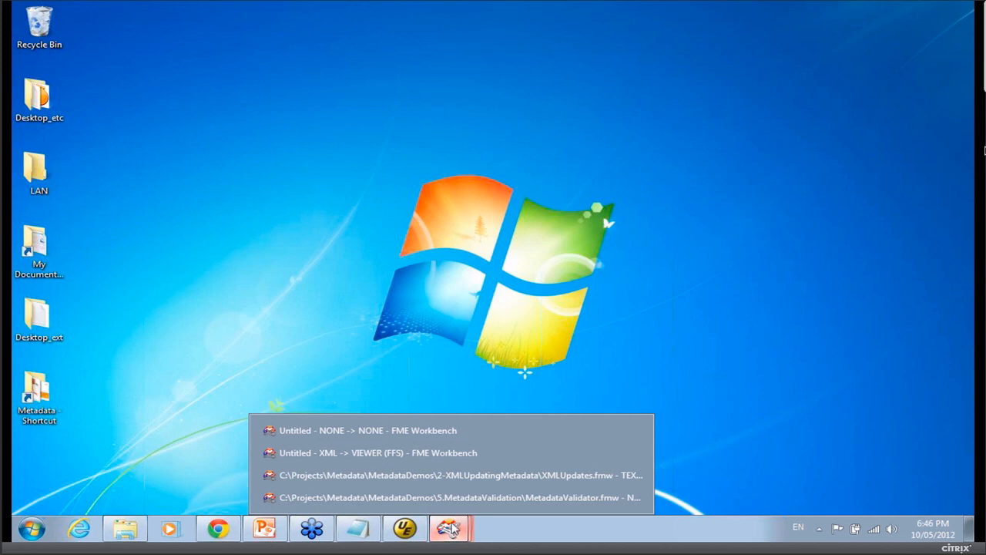
{"action": "left_click", "coordinate": [453, 498]}
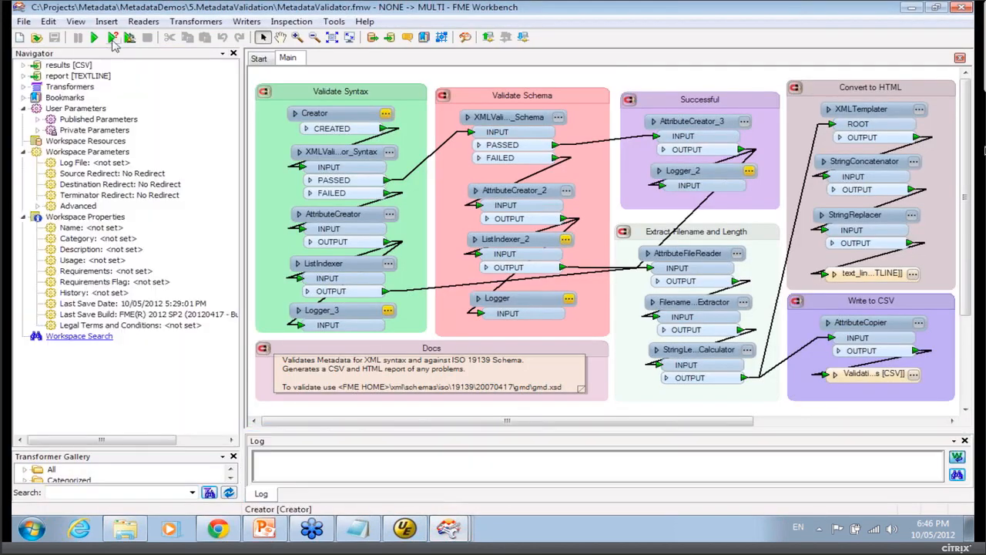
{"action": "left_click", "coordinate": [113, 37]}
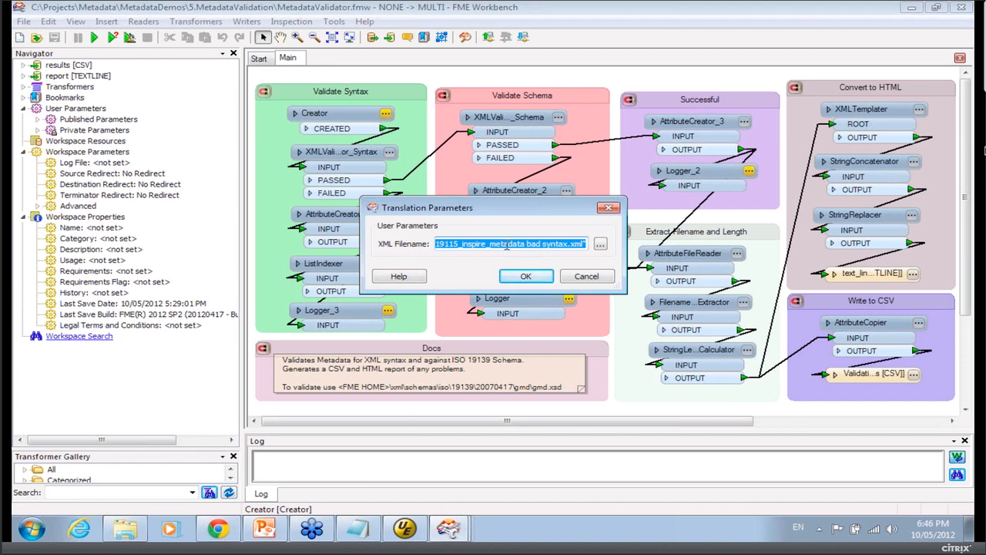
{"action": "left_click", "coordinate": [601, 245]}
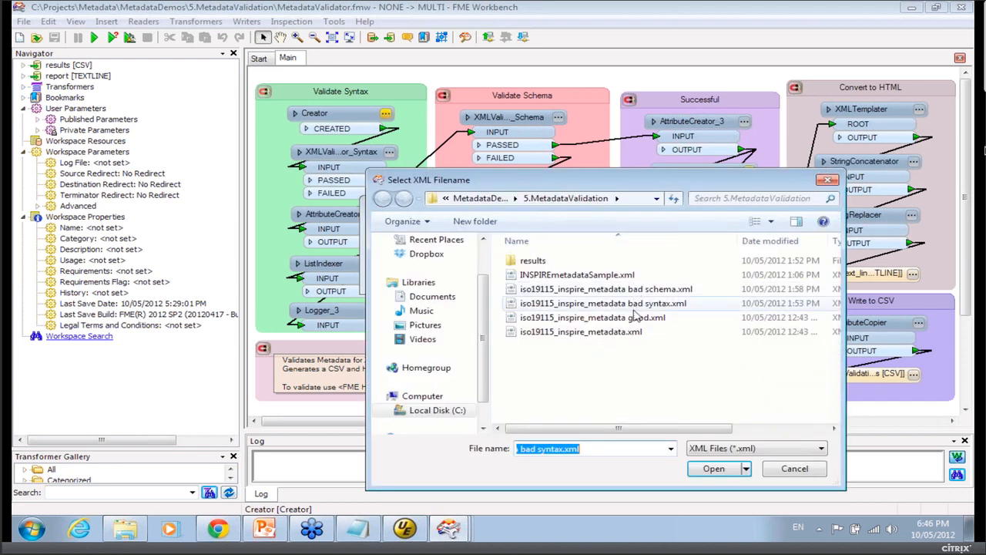
{"action": "left_click", "coordinate": [636, 305]}
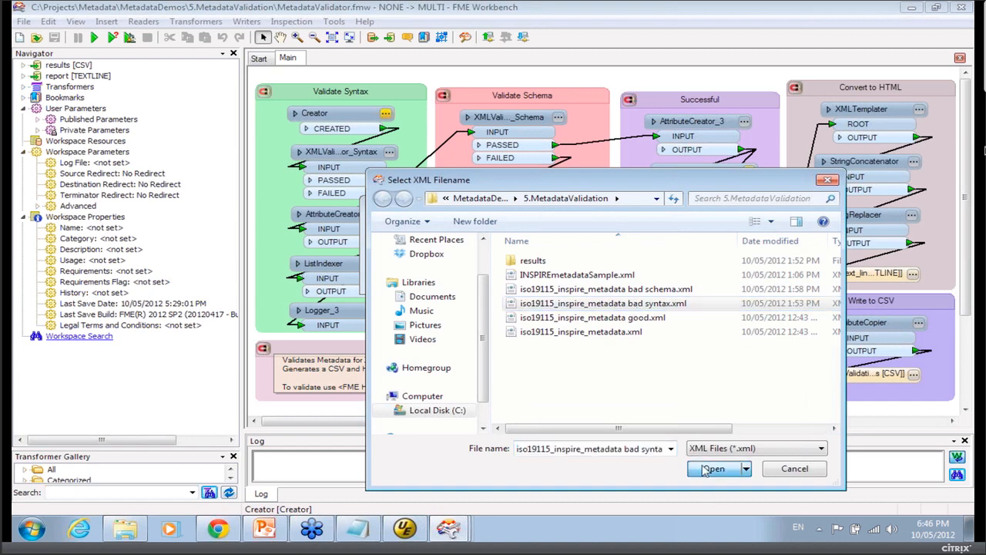
{"action": "double_click", "coordinate": [635, 305]}
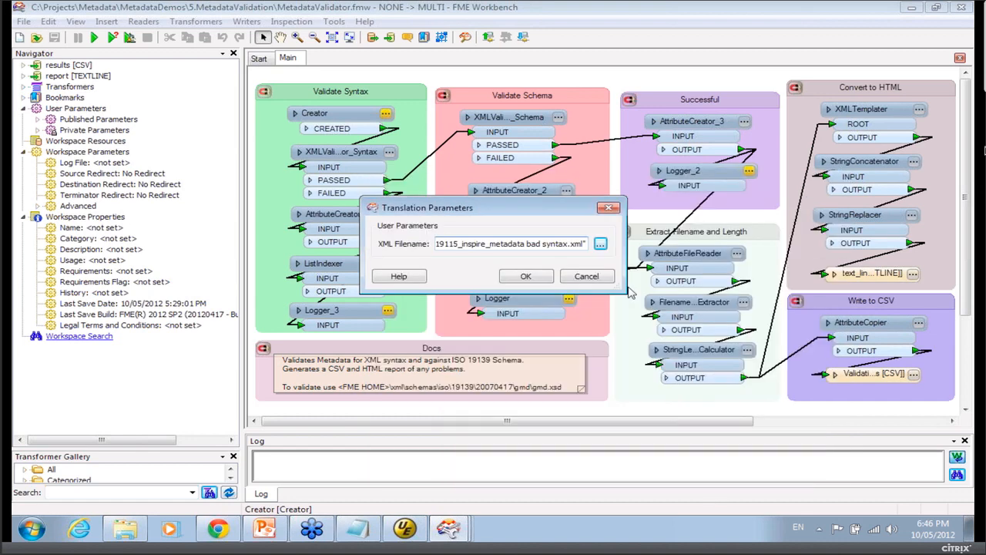
{"action": "left_click", "coordinate": [523, 277]}
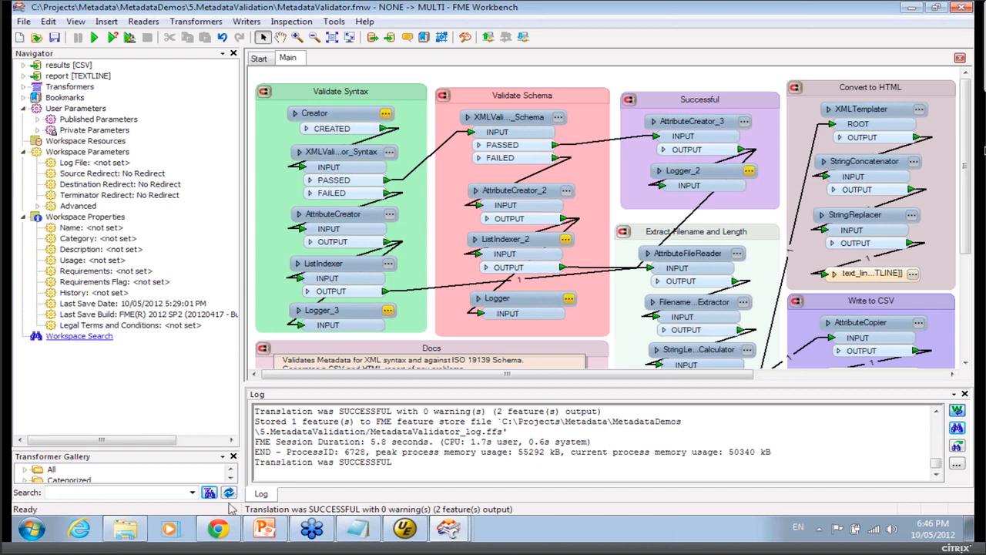
Open ValidationResults.csv from the results folder and autofit all of its columns.
{"action": "left_click", "coordinate": [122, 534]}
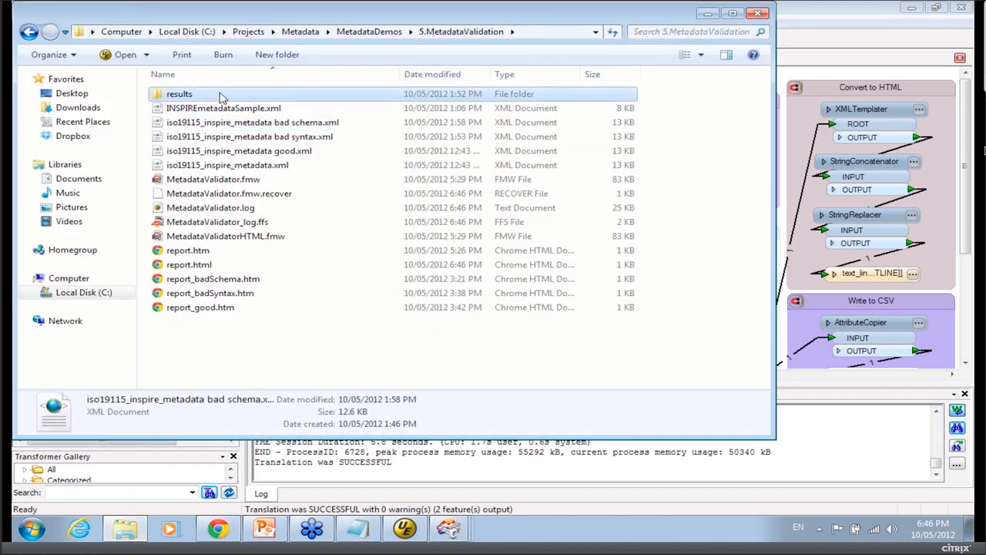
{"action": "double_click", "coordinate": [177, 93]}
{"action": "double_click", "coordinate": [224, 95]}
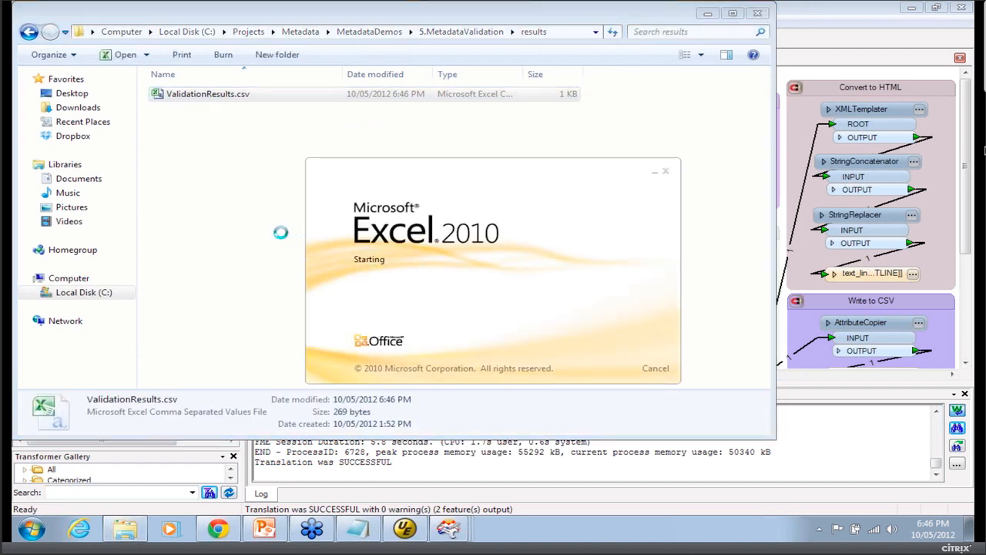
{"action": "left_click", "coordinate": [24, 156]}
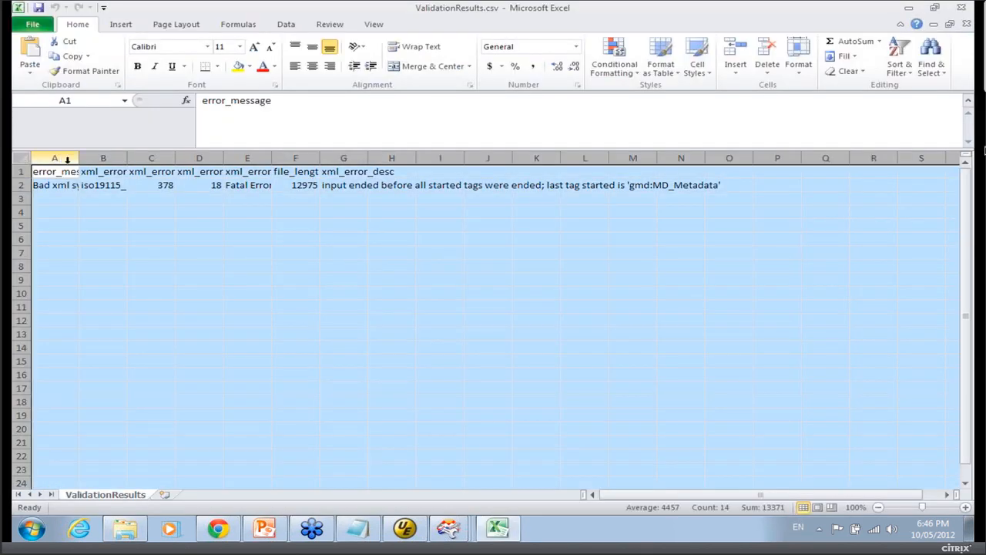
{"action": "double_click", "coordinate": [80, 160]}
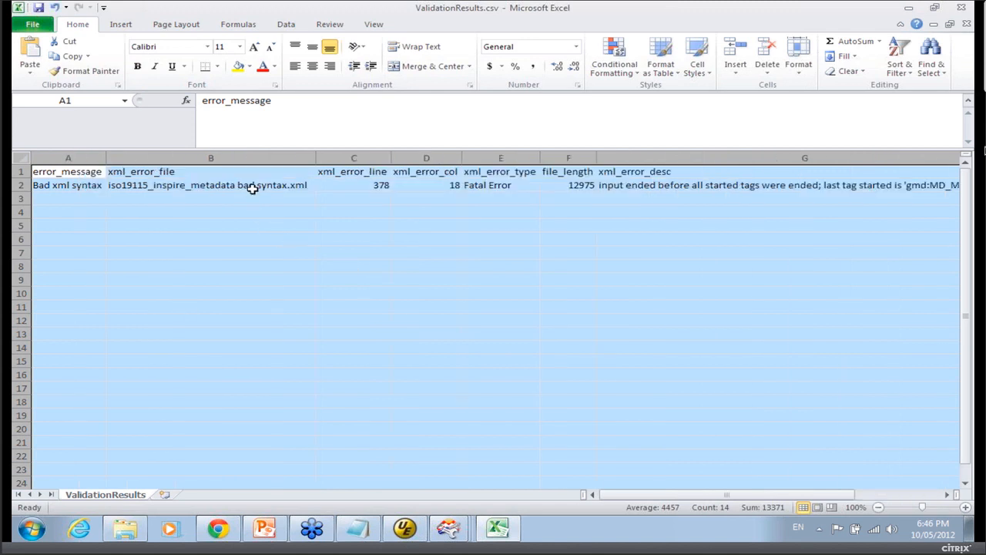
Review the error file, line, column, type and description fields in the validation results sheet.
{"action": "left_click", "coordinate": [253, 187]}
{"action": "left_click", "coordinate": [368, 191]}
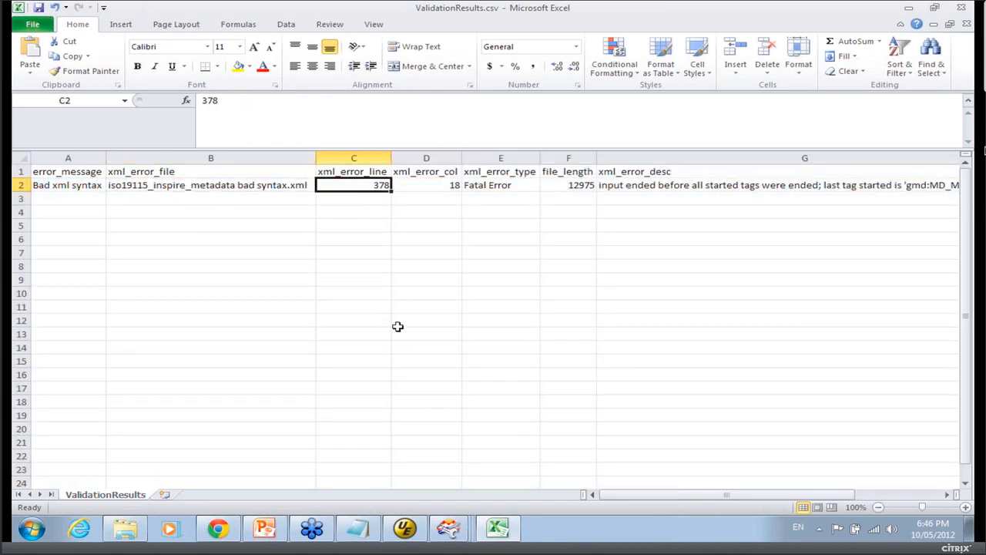
{"action": "left_click", "coordinate": [645, 188]}
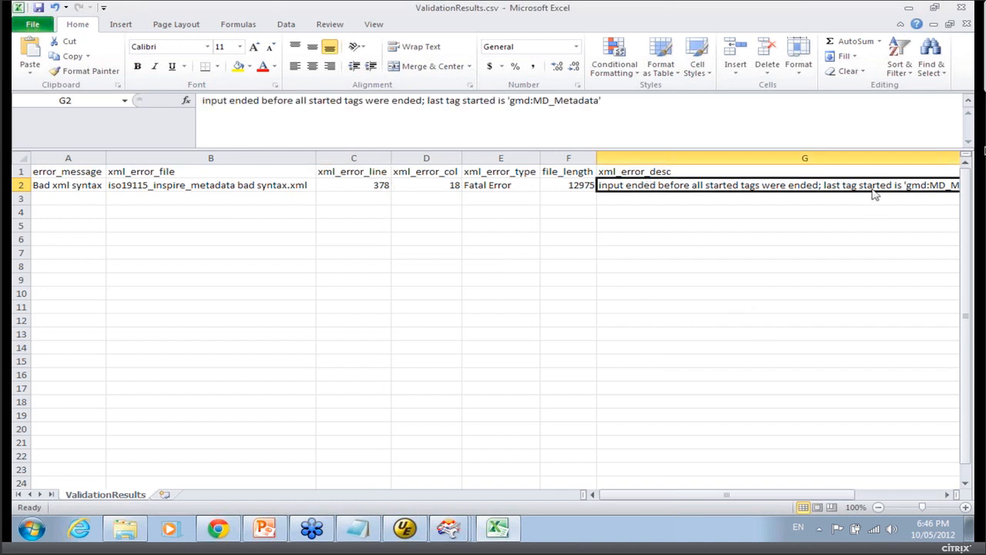
{"action": "left_click", "coordinate": [913, 253]}
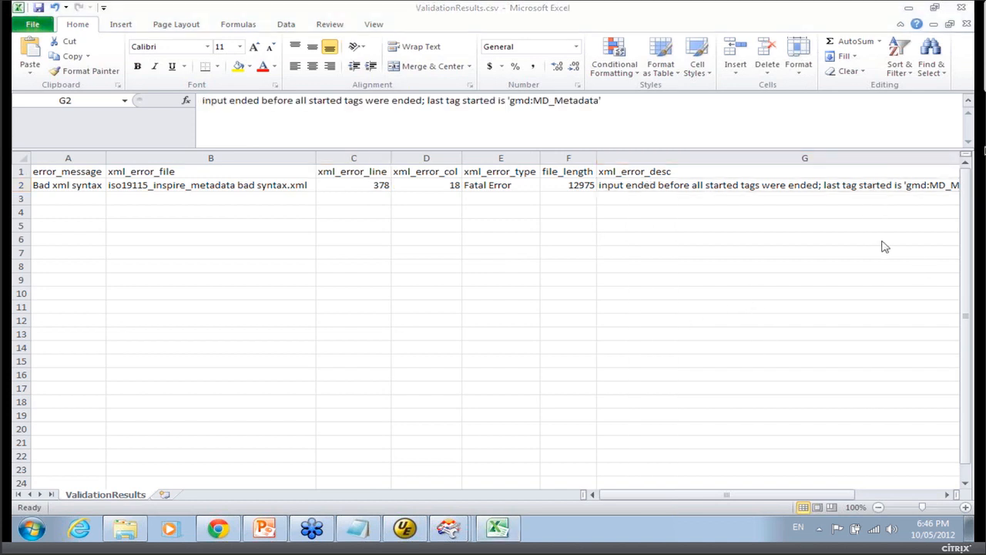
{"action": "left_click", "coordinate": [696, 502]}
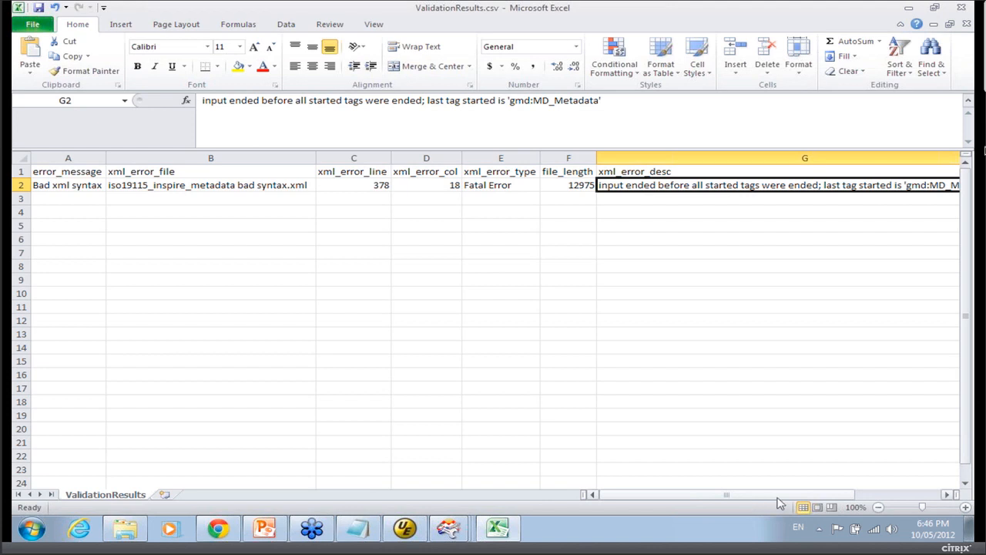
{"action": "left_click", "coordinate": [893, 500]}
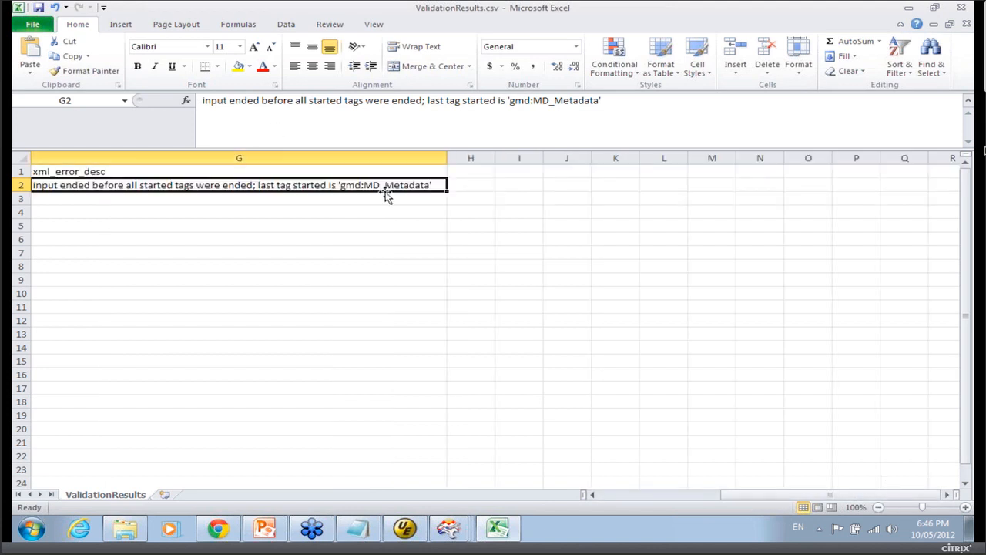
Switch to the text editor, view the end of the bad schema file, then minimize the editor.
{"action": "left_click", "coordinate": [415, 529]}
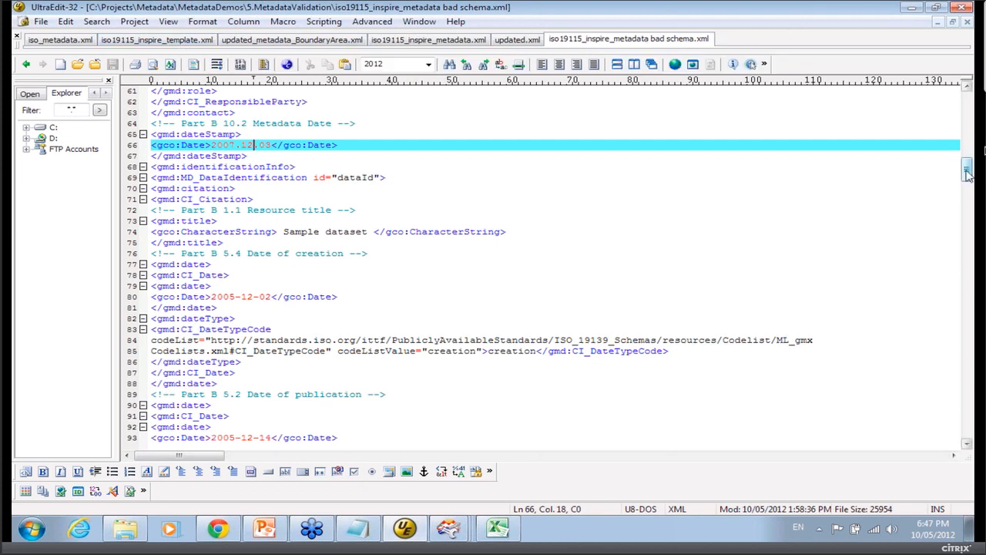
{"action": "left_click_drag", "start_coordinate": [969, 174], "coordinate": [968, 435]}
{"action": "scroll", "coordinate": [448, 329], "scroll_direction": "up", "scroll_amount": 5}
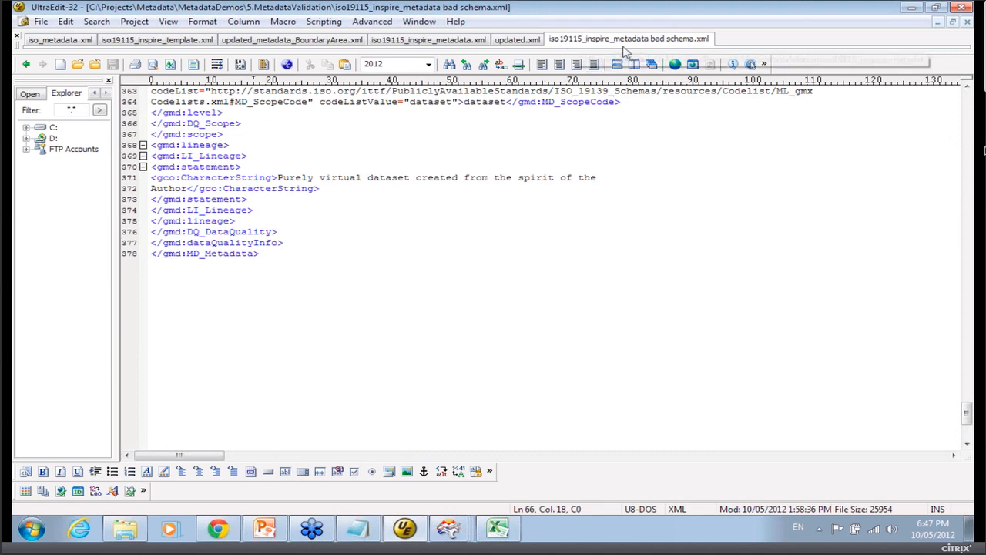
{"action": "left_click", "coordinate": [912, 7]}
{"action": "left_click", "coordinate": [910, 7]}
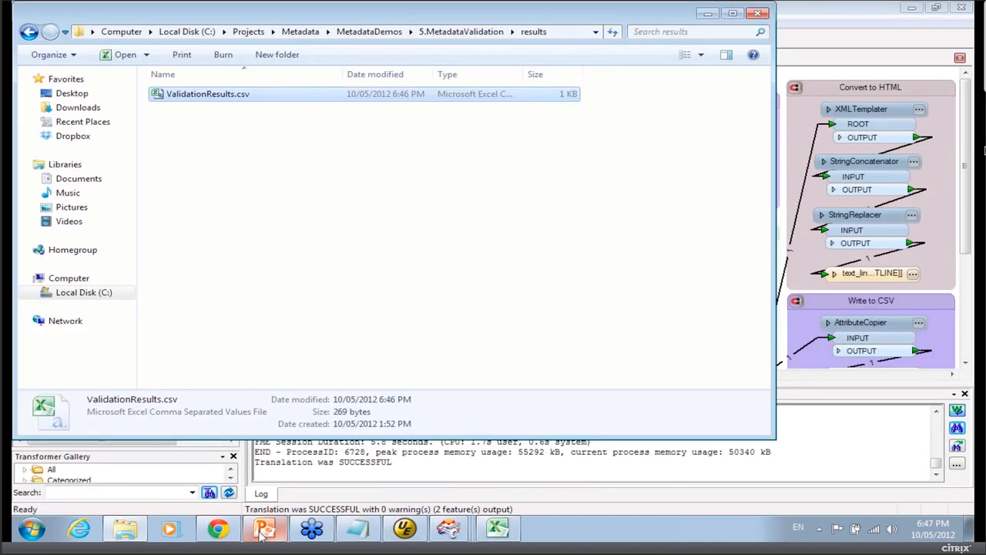
Open the Demos repository in FME Server Data Streaming and configure the MetadataValidator.fmw workspace.
{"action": "left_click", "coordinate": [220, 530]}
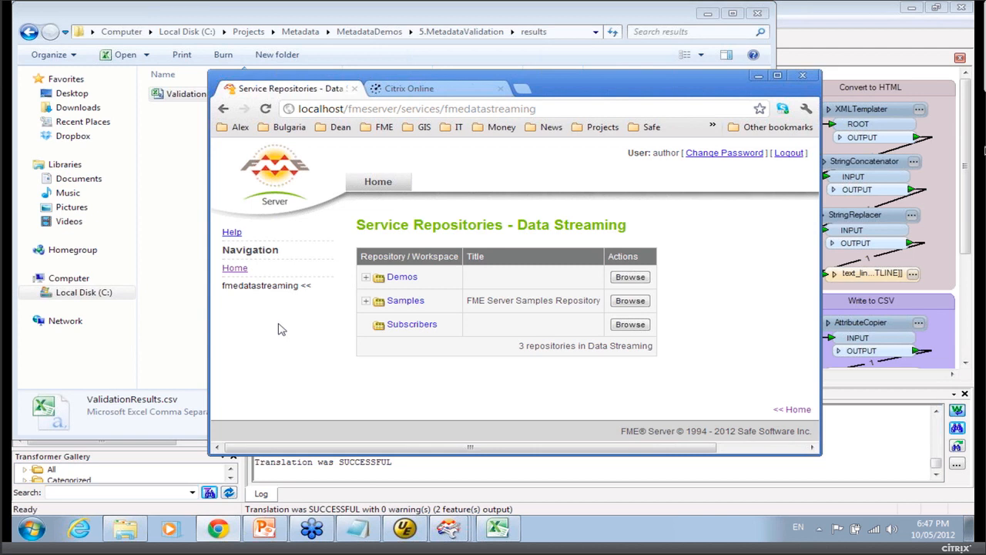
{"action": "left_click", "coordinate": [402, 278]}
{"action": "left_click", "coordinate": [433, 309]}
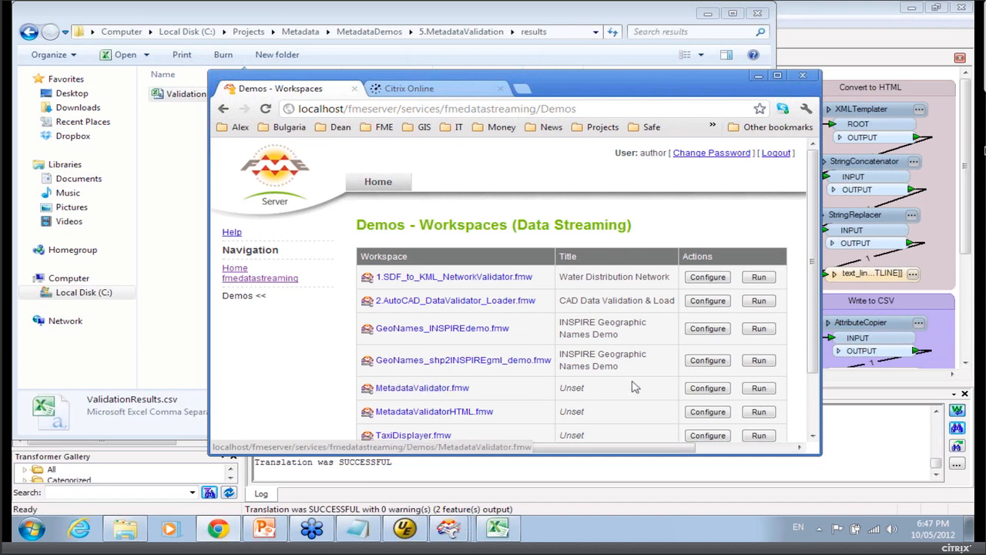
{"action": "left_click", "coordinate": [695, 390]}
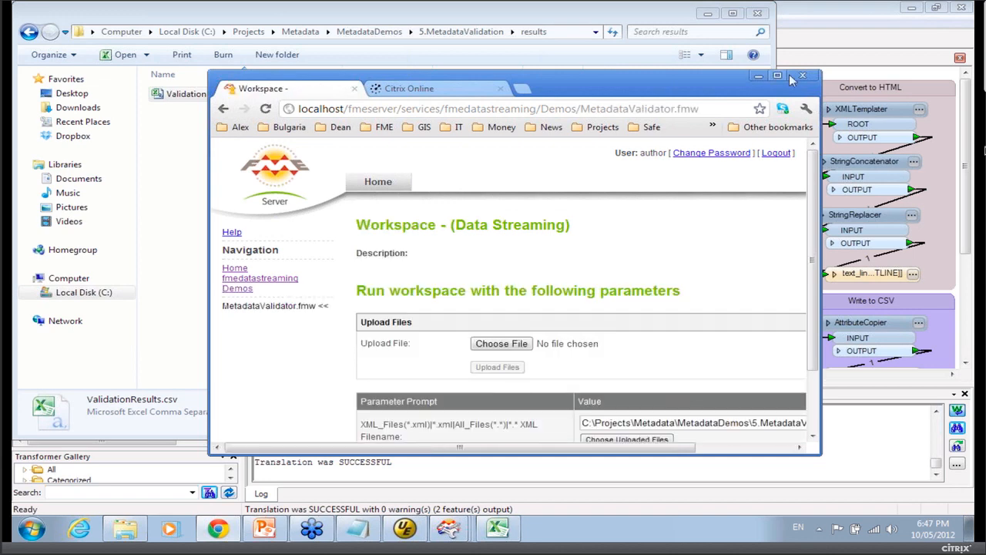
Upload the bad schema, bad syntax and good iso19115_inspire_metadata XML files to the MetadataValidator workspace.
{"action": "left_click", "coordinate": [778, 79]}
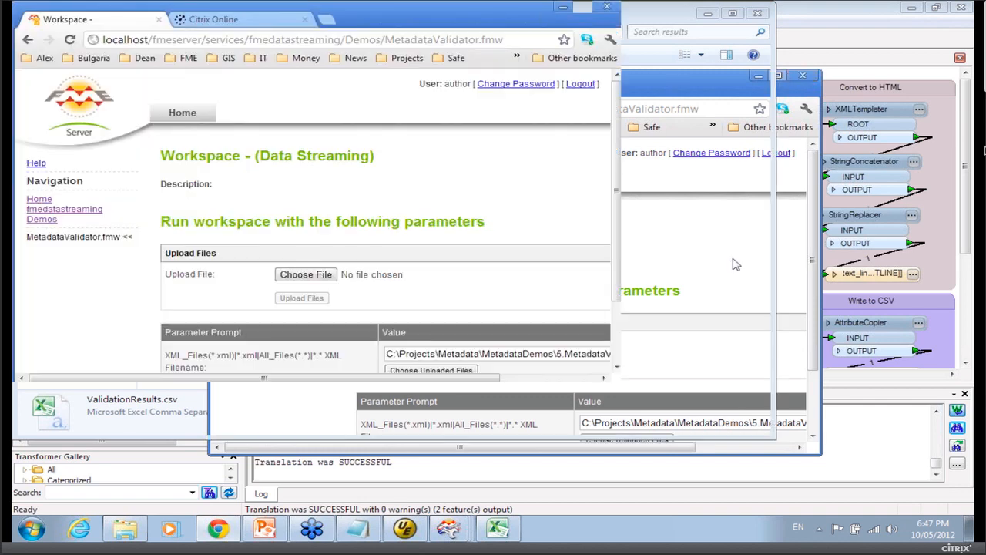
{"action": "left_click", "coordinate": [327, 270]}
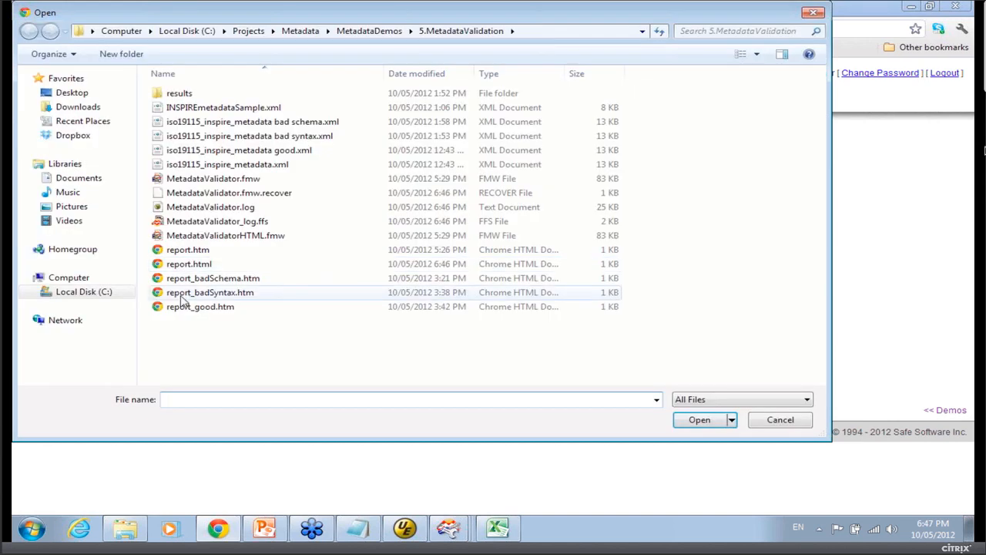
{"action": "left_click", "coordinate": [215, 121]}
{"action": "left_click", "coordinate": [690, 420]}
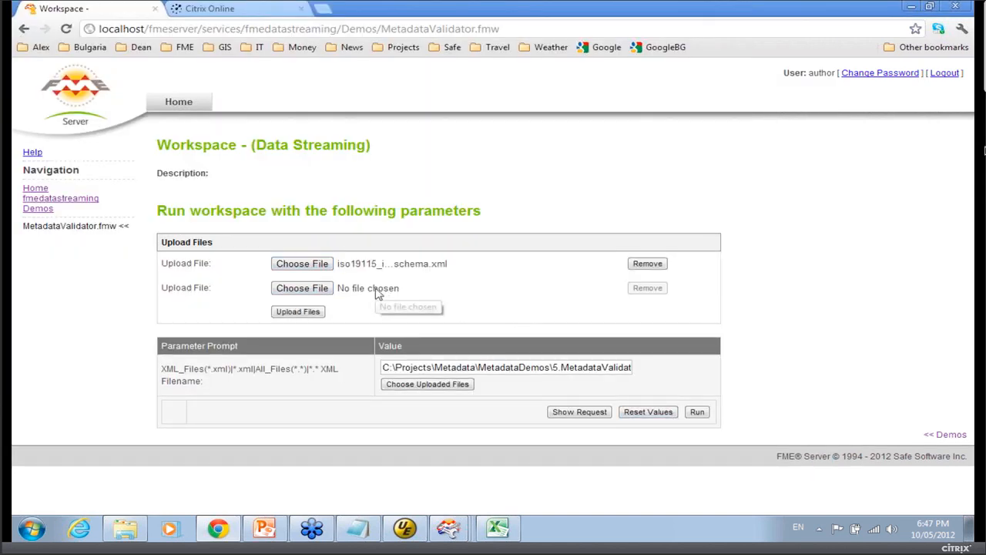
{"action": "left_click", "coordinate": [312, 288]}
{"action": "left_click", "coordinate": [281, 136]}
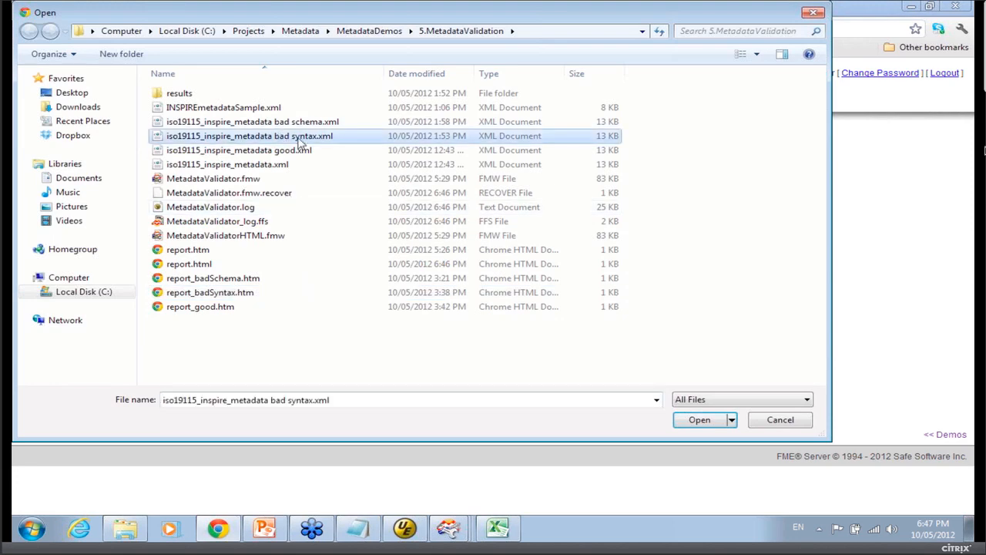
{"action": "left_click", "coordinate": [688, 420]}
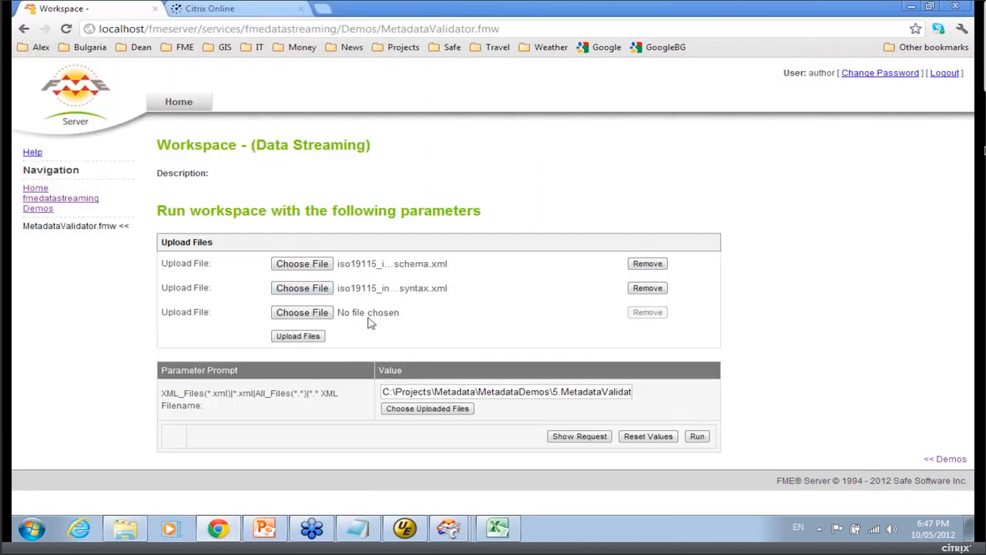
{"action": "left_click", "coordinate": [323, 314]}
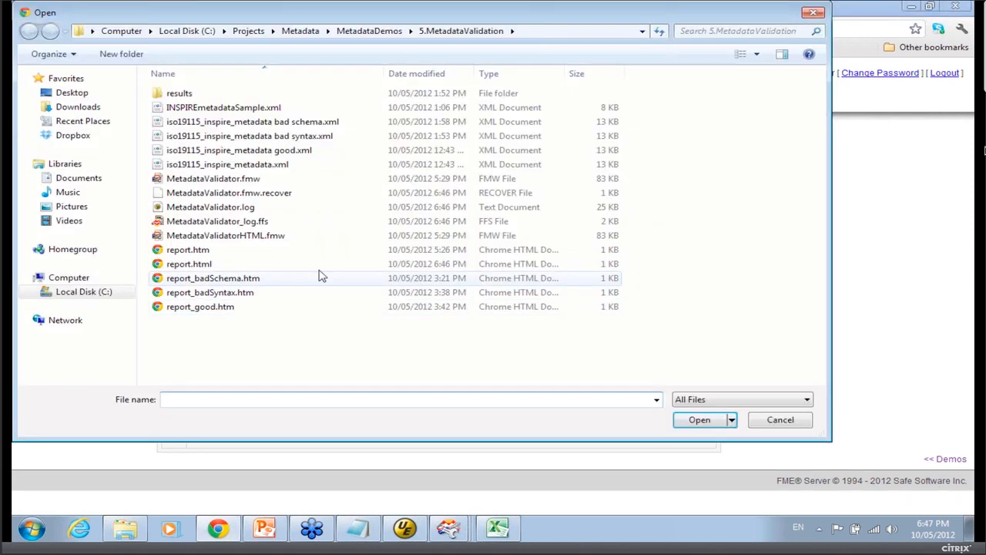
{"action": "left_click", "coordinate": [264, 150]}
{"action": "left_click", "coordinate": [689, 422]}
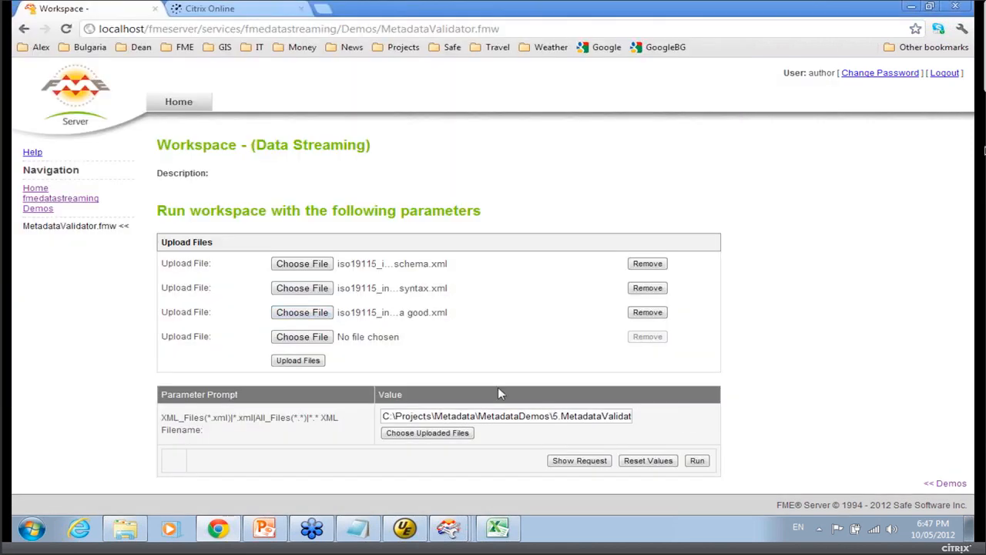
{"action": "left_click", "coordinate": [298, 360]}
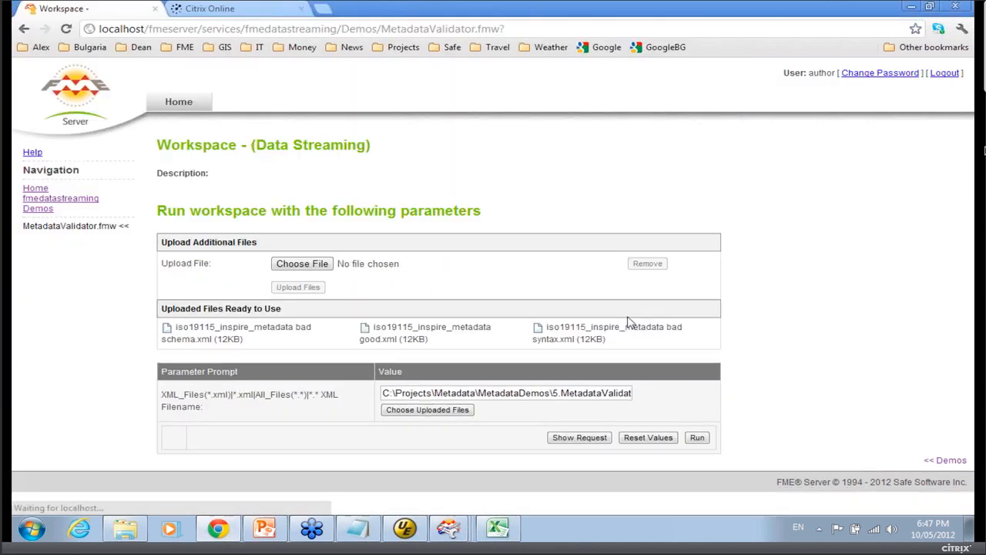
Choose the uploaded bad schema file as the XML filename and run the workspace.
{"action": "left_click", "coordinate": [423, 410]}
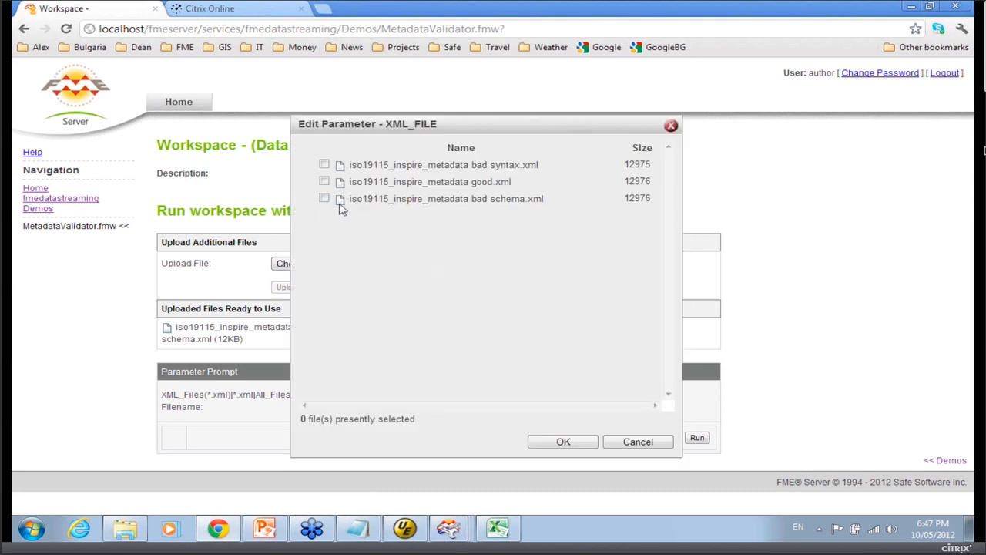
{"action": "left_click", "coordinate": [325, 199]}
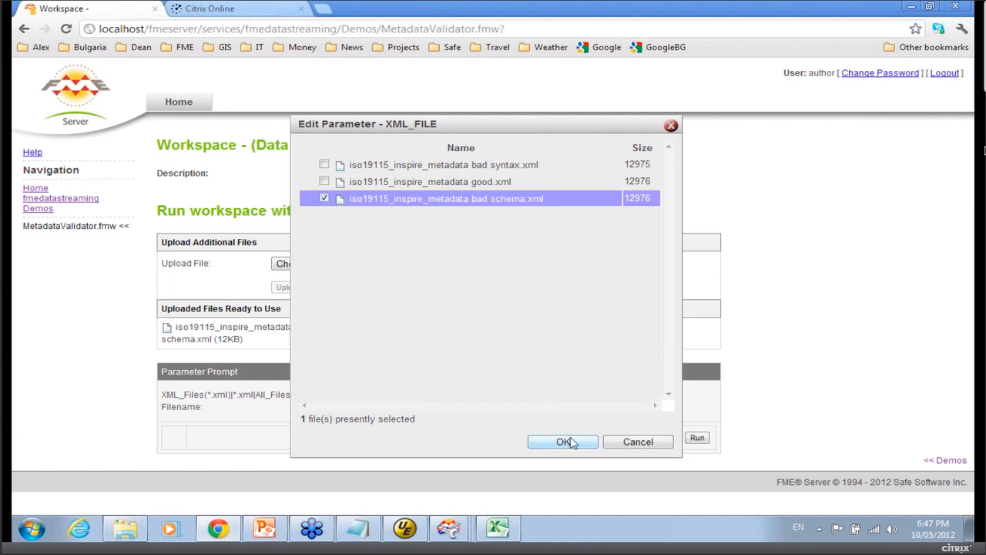
{"action": "left_click", "coordinate": [572, 441]}
{"action": "left_click", "coordinate": [697, 438]}
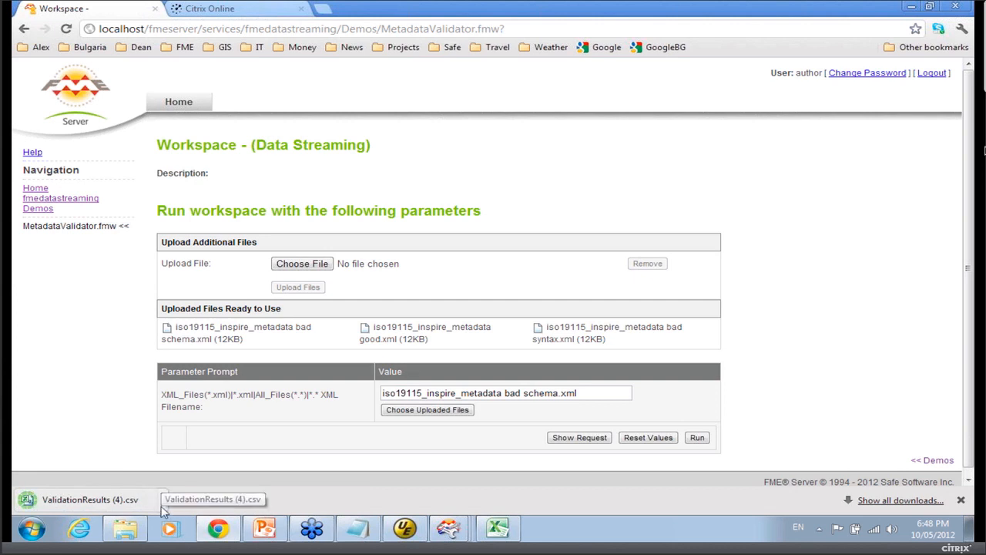
Open the downloaded ValidationResults (4).csv and autofit all its columns.
{"action": "left_click", "coordinate": [163, 501]}
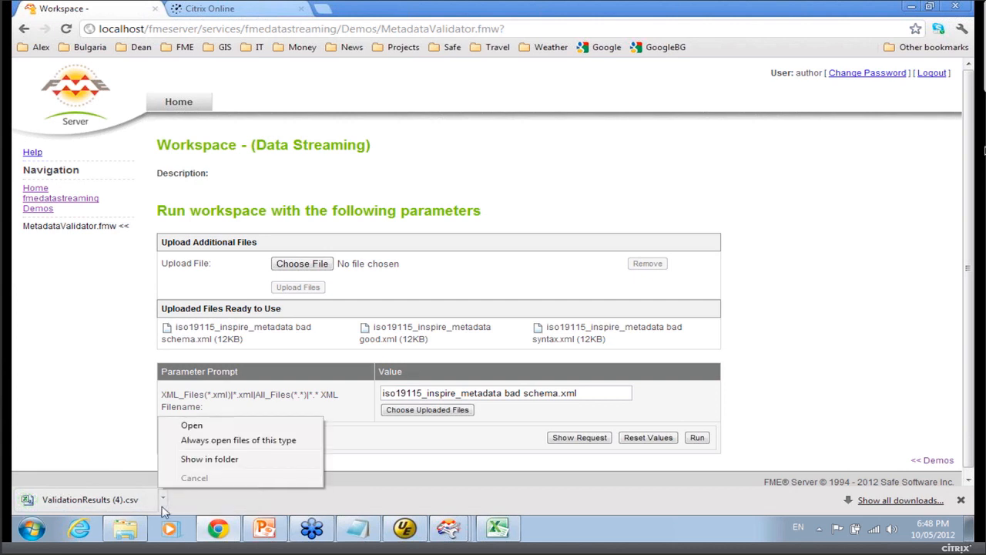
{"action": "left_click", "coordinate": [218, 426]}
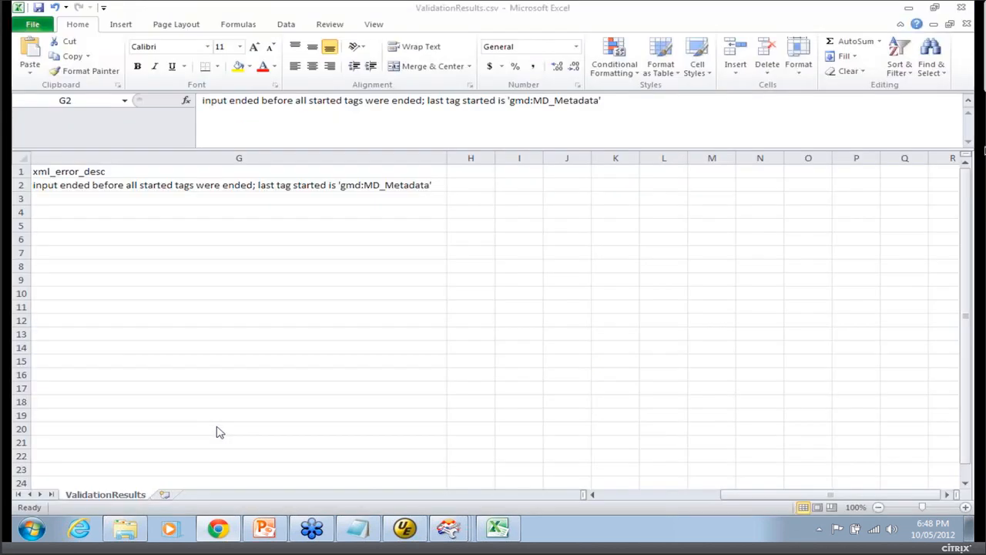
{"action": "left_click", "coordinate": [25, 160]}
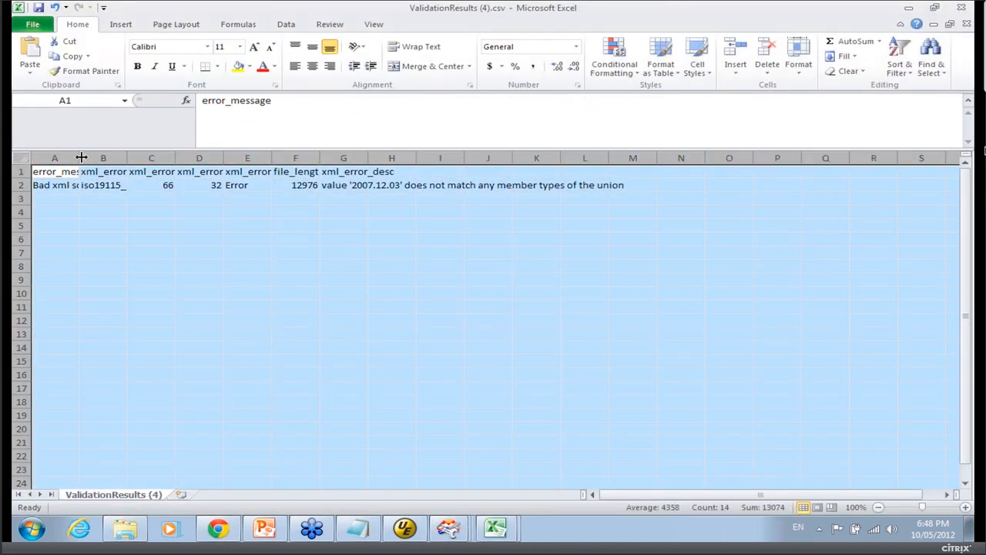
{"action": "double_click", "coordinate": [79, 158]}
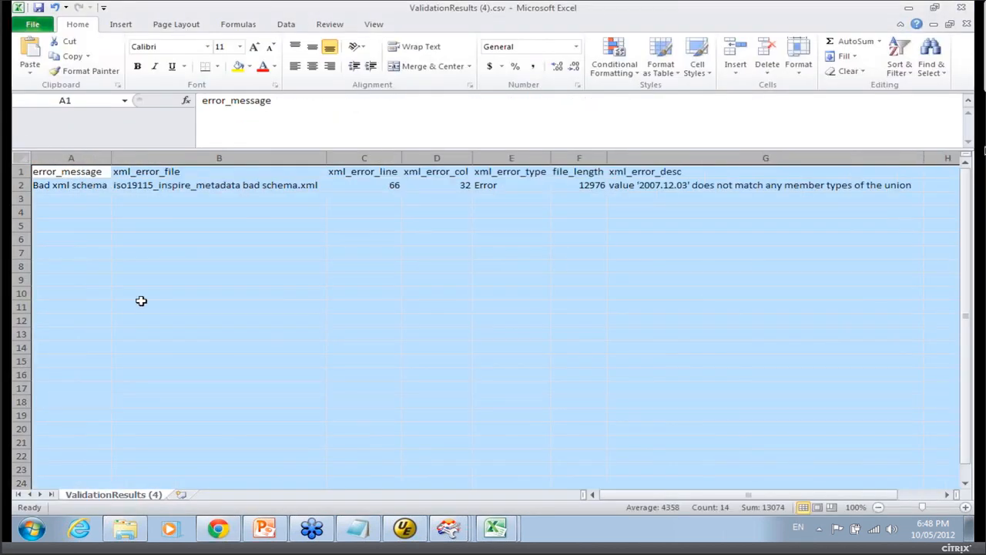
Review the error file, line and description cells of the schema validation result.
{"action": "left_click", "coordinate": [291, 188]}
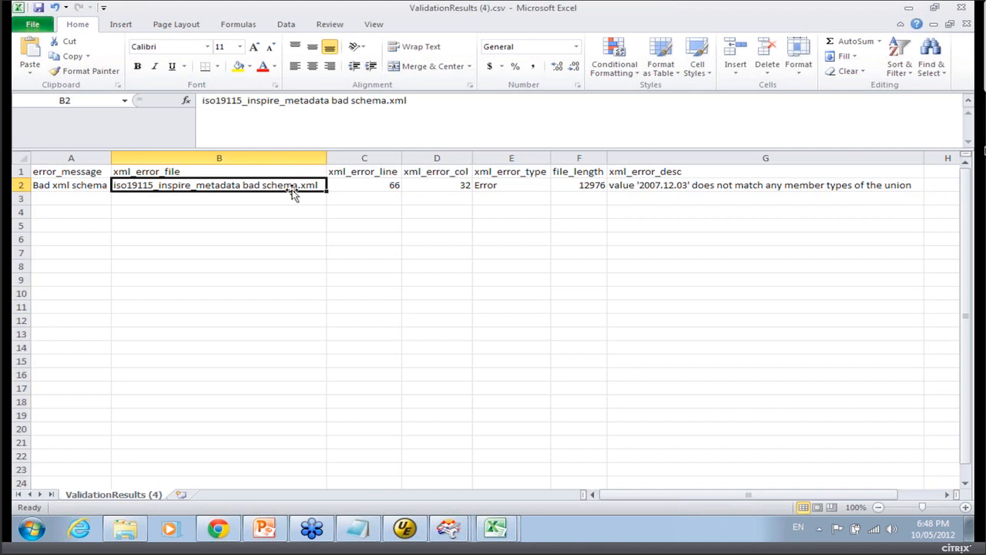
{"action": "left_click", "coordinate": [360, 187]}
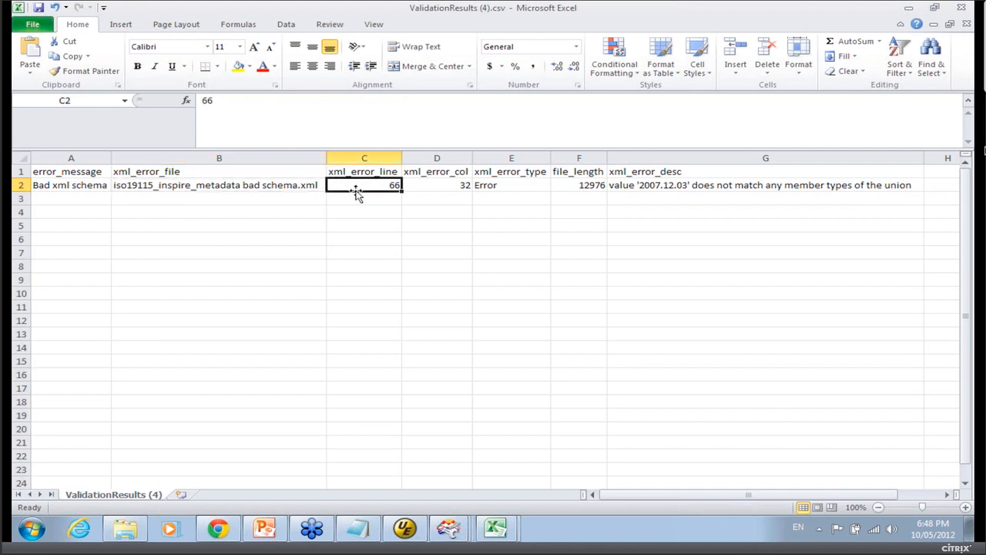
{"action": "left_click", "coordinate": [658, 185]}
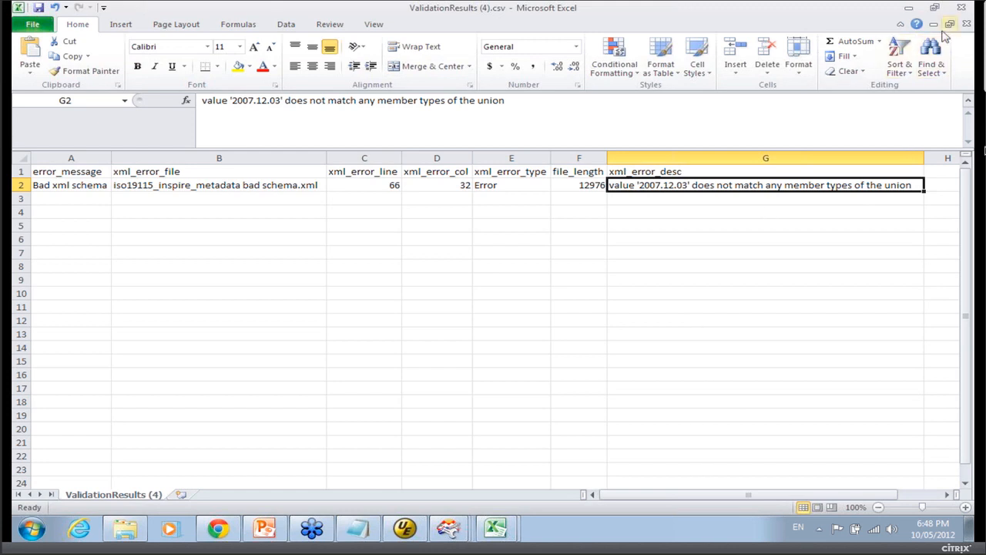
Return to the browser, choose the good metadata file as the XML filename instead, and run the workspace.
{"action": "key", "text": "alt+Tab"}
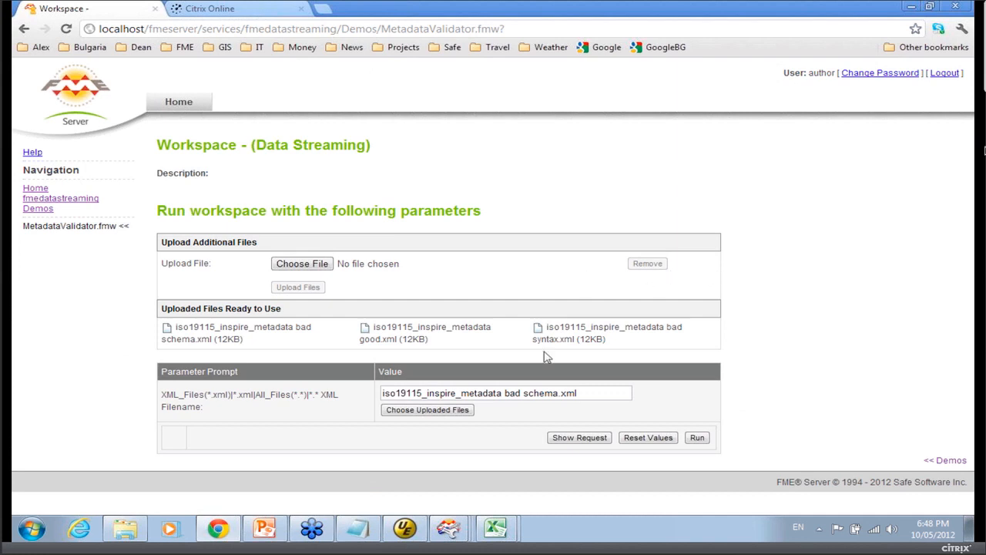
{"action": "left_click", "coordinate": [428, 410]}
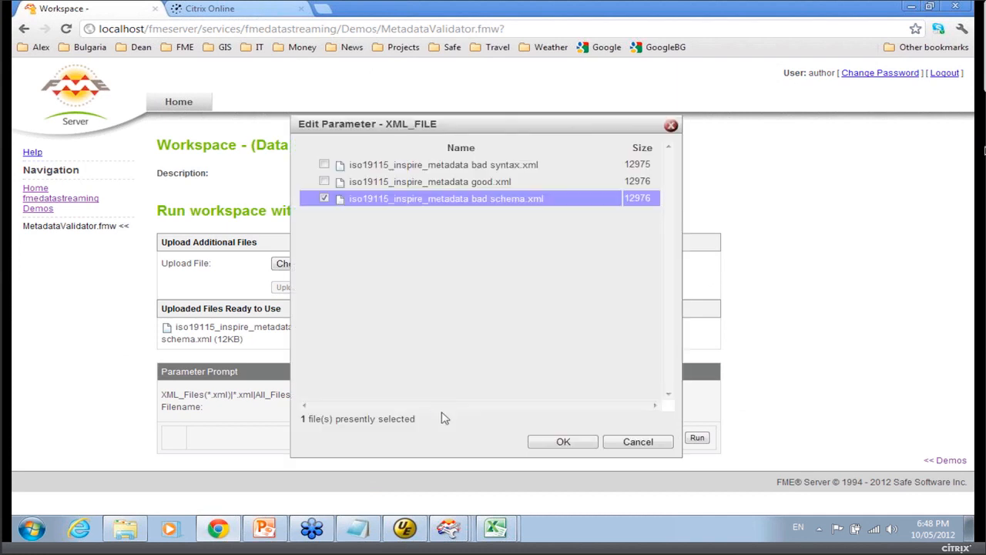
{"action": "left_click", "coordinate": [324, 199]}
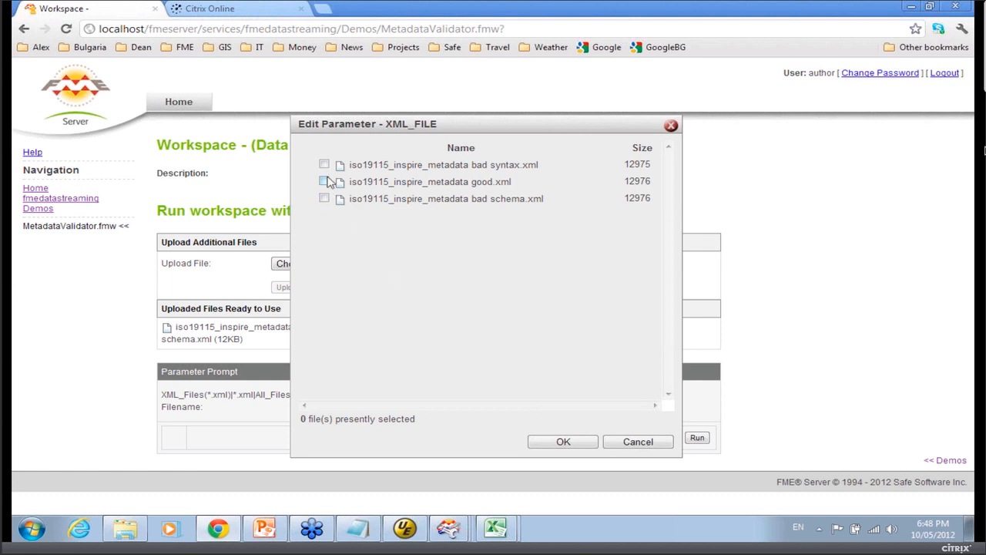
{"action": "left_click", "coordinate": [325, 181]}
{"action": "left_click", "coordinate": [541, 444]}
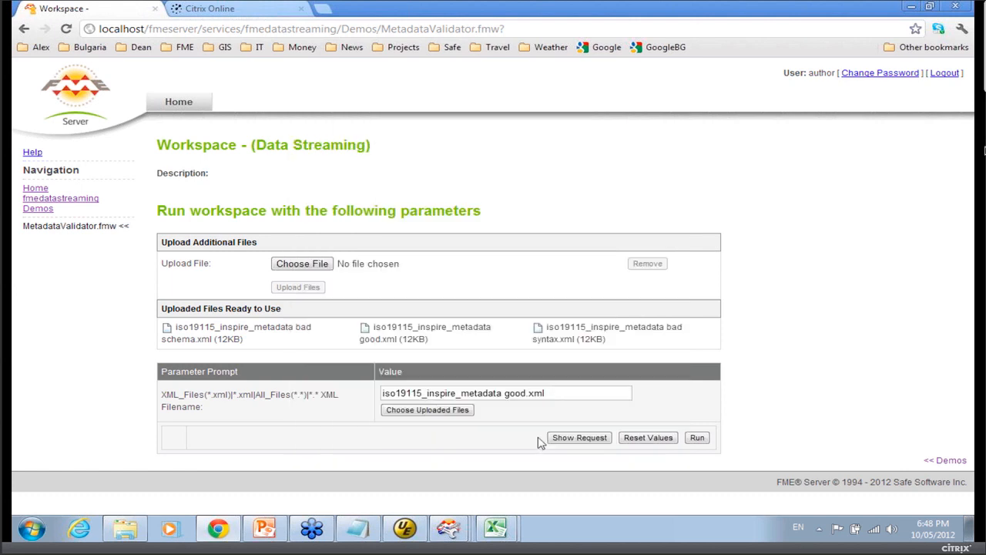
{"action": "left_click", "coordinate": [702, 438]}
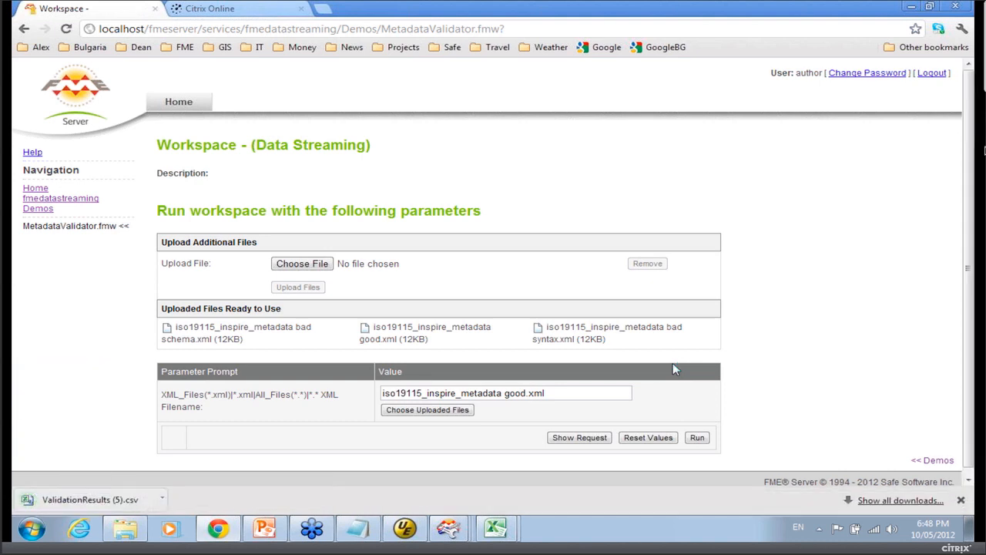
Open the downloaded ValidationResults (5).csv and autofit its error message and file length columns.
{"action": "left_click", "coordinate": [164, 499]}
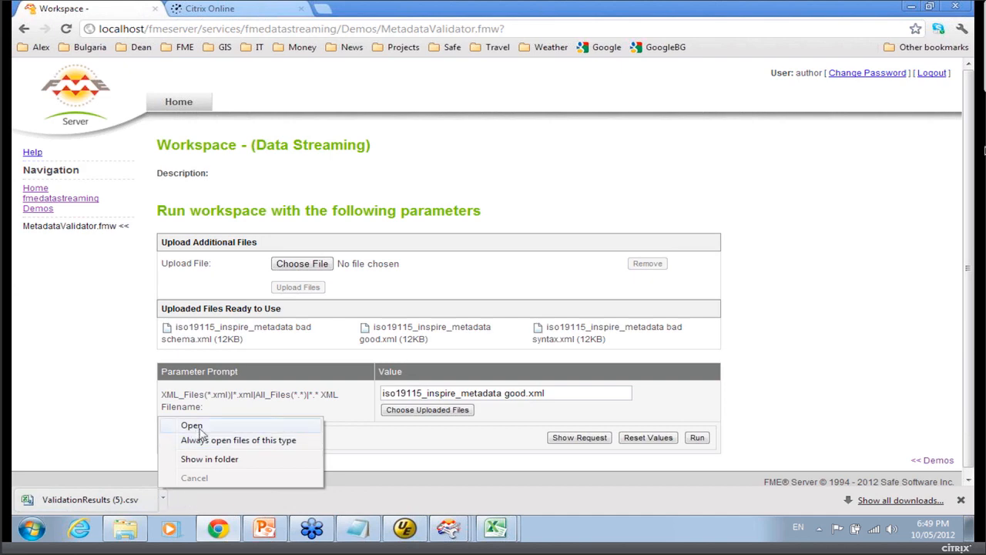
{"action": "left_click", "coordinate": [194, 426]}
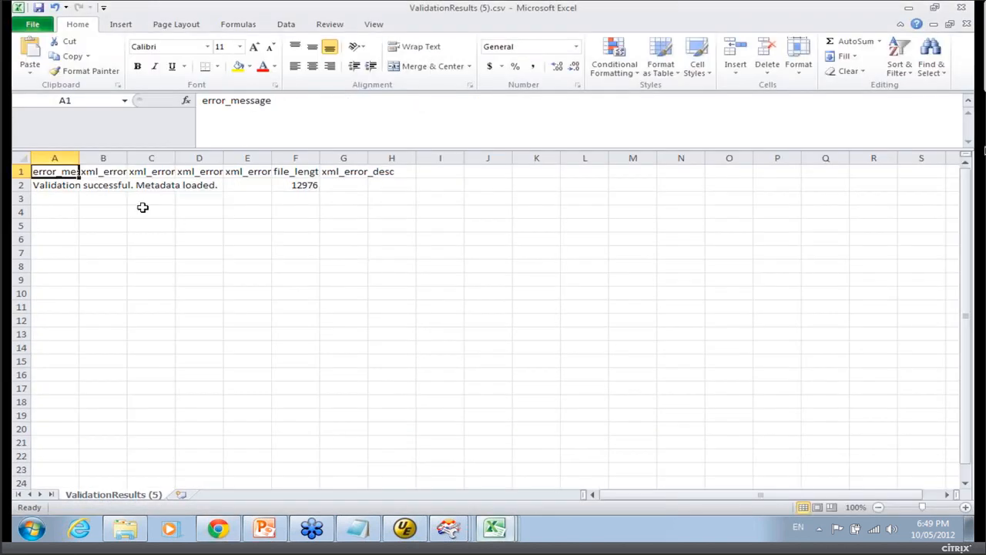
{"action": "double_click", "coordinate": [81, 168]}
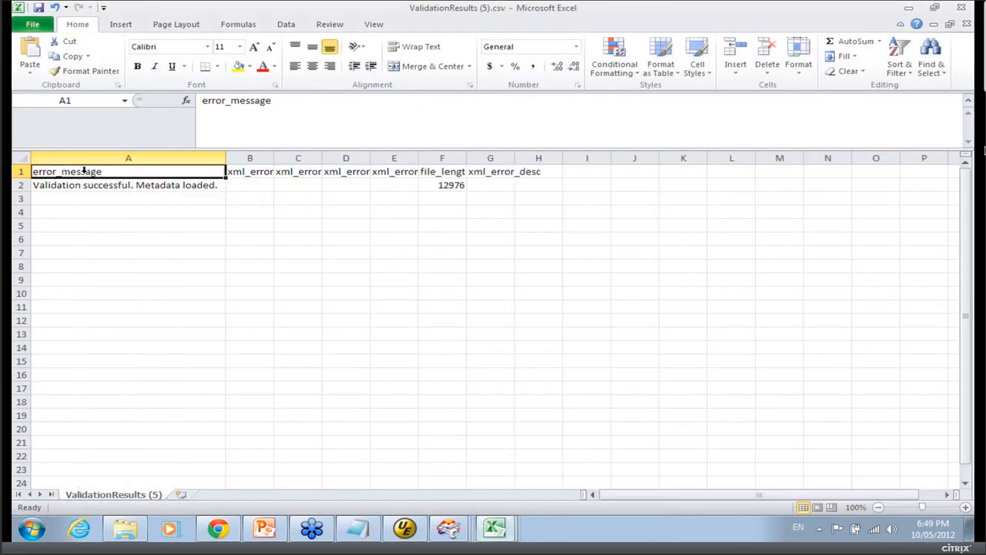
{"action": "double_click", "coordinate": [466, 158]}
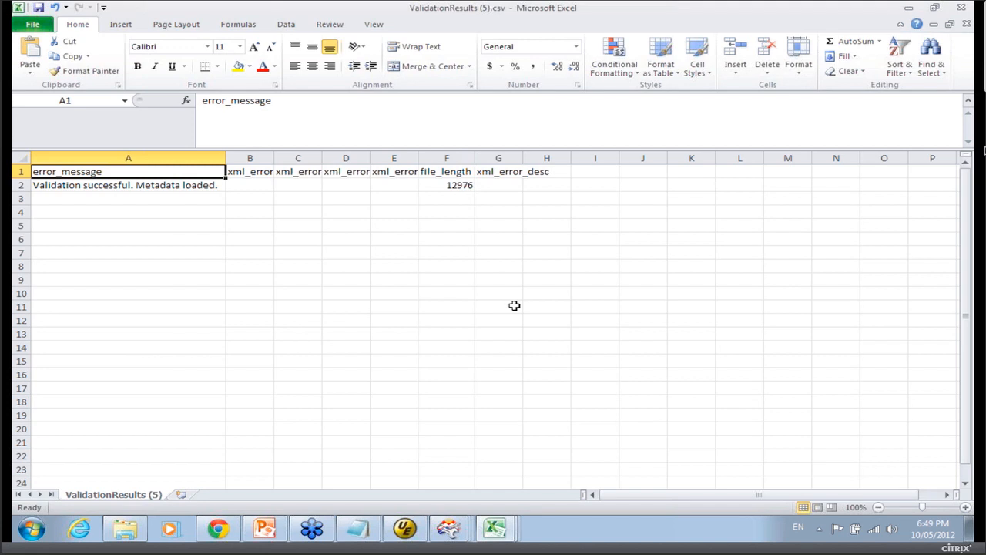
Switch to the MetadataValidator workspace and inspect the Validation Type options of the XMLValidator_Syntax transformer without changing them.
{"action": "left_click", "coordinate": [912, 9]}
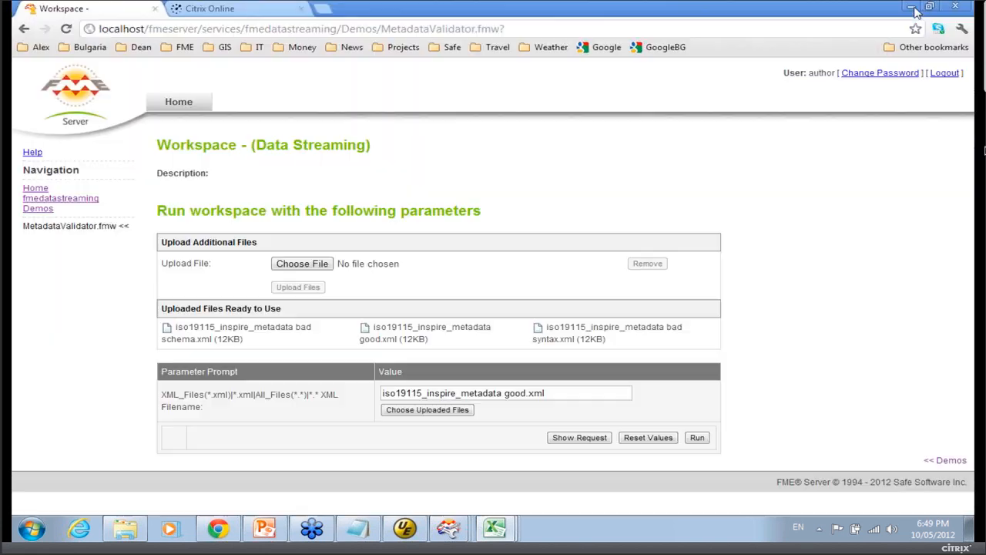
{"action": "left_click", "coordinate": [452, 532]}
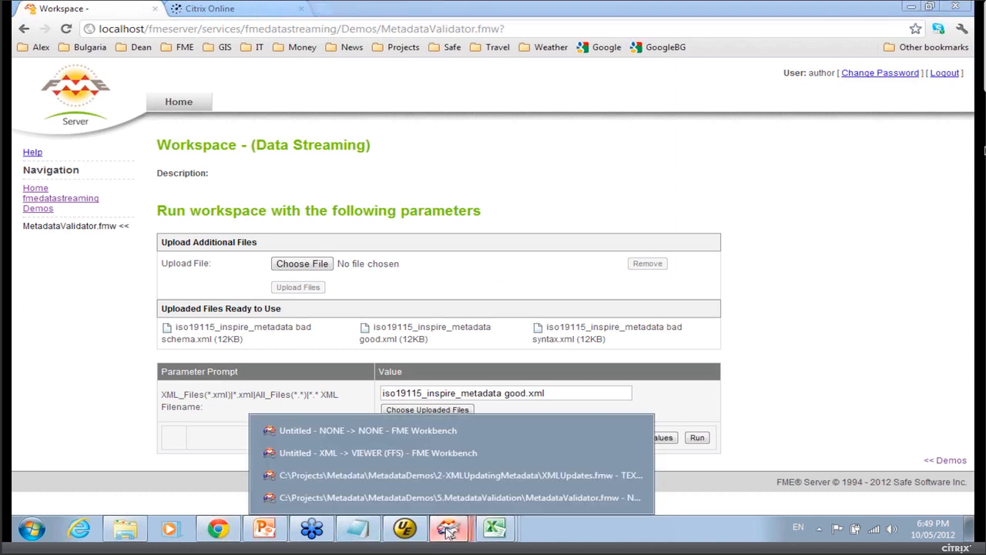
{"action": "left_click", "coordinate": [535, 498]}
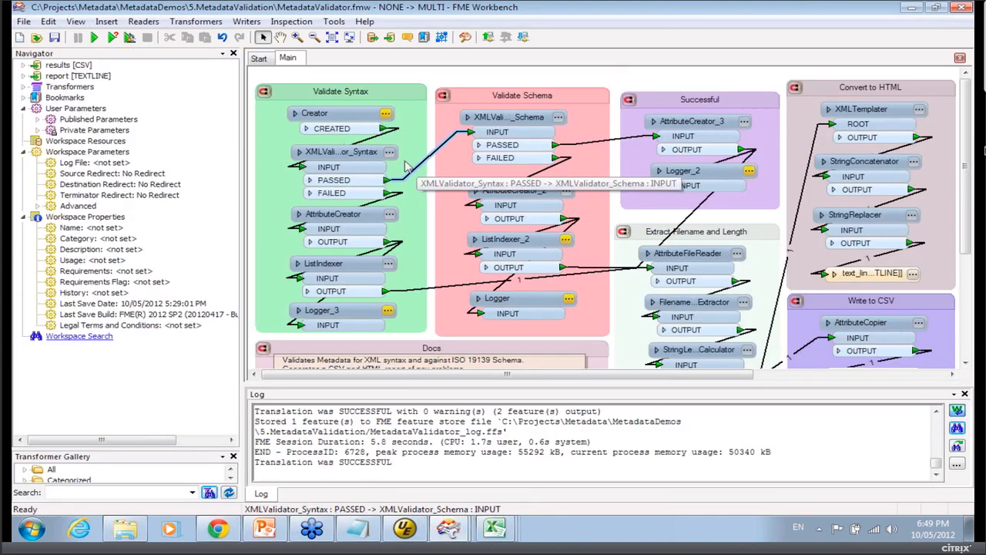
{"action": "left_click", "coordinate": [390, 152]}
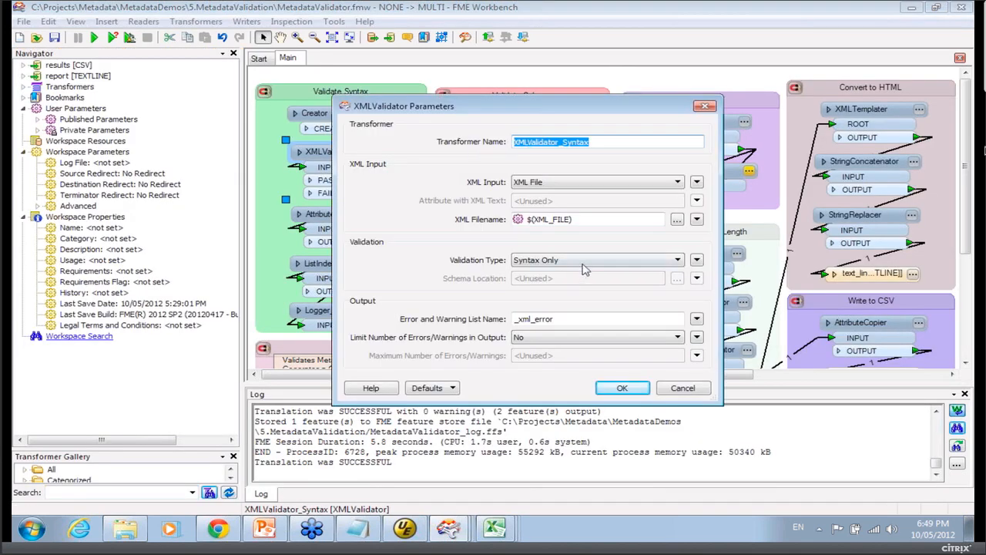
{"action": "left_click", "coordinate": [672, 262]}
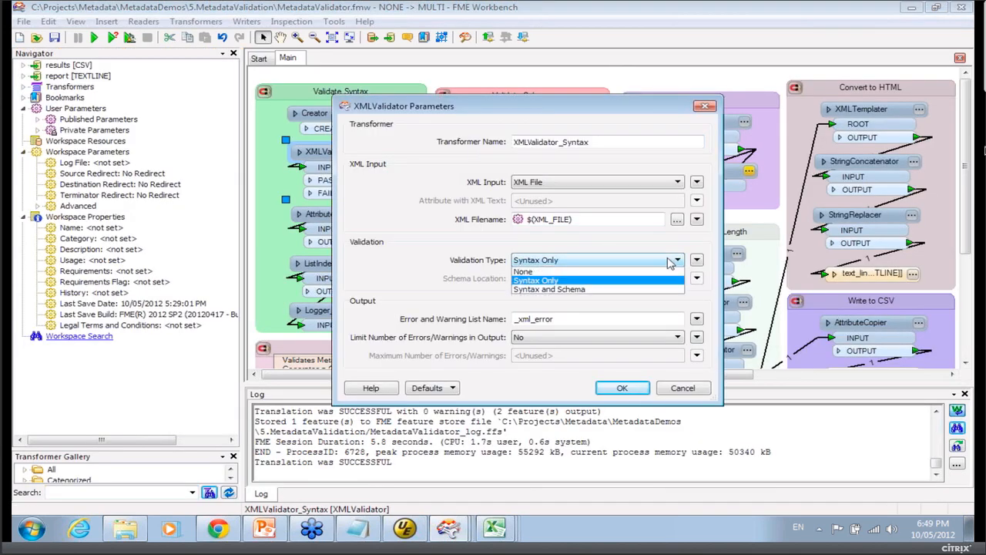
{"action": "left_click", "coordinate": [669, 262]}
{"action": "left_click", "coordinate": [667, 262]}
{"action": "left_click", "coordinate": [667, 262]}
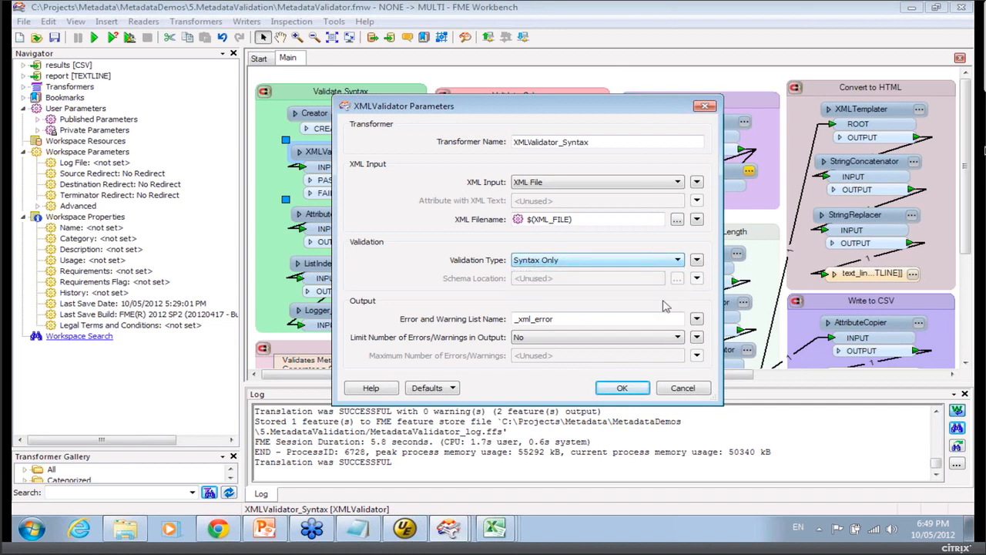
{"action": "left_click", "coordinate": [683, 390]}
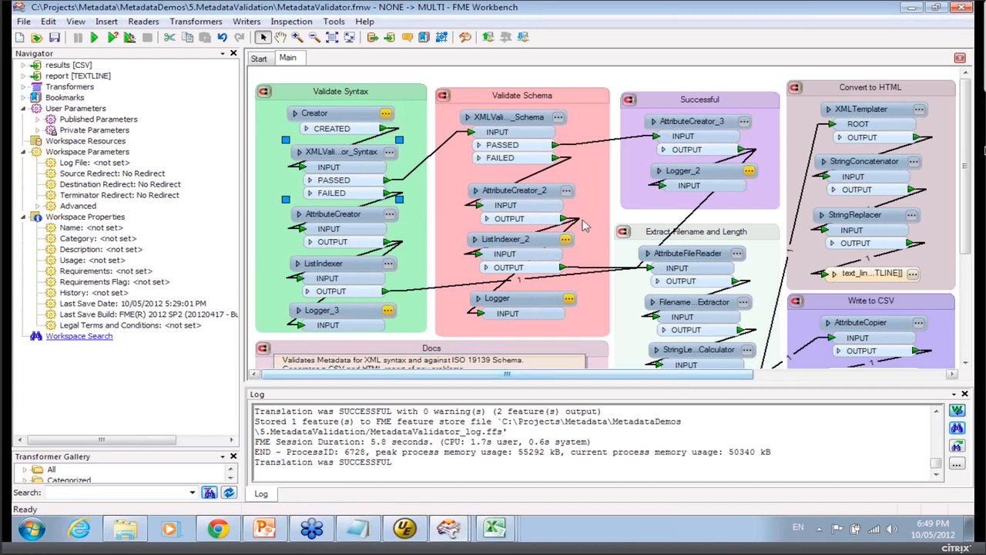
Open the XMLValidator_Schema transformer's parameters and inspect its schema location, closing without changes.
{"action": "left_click", "coordinate": [558, 118]}
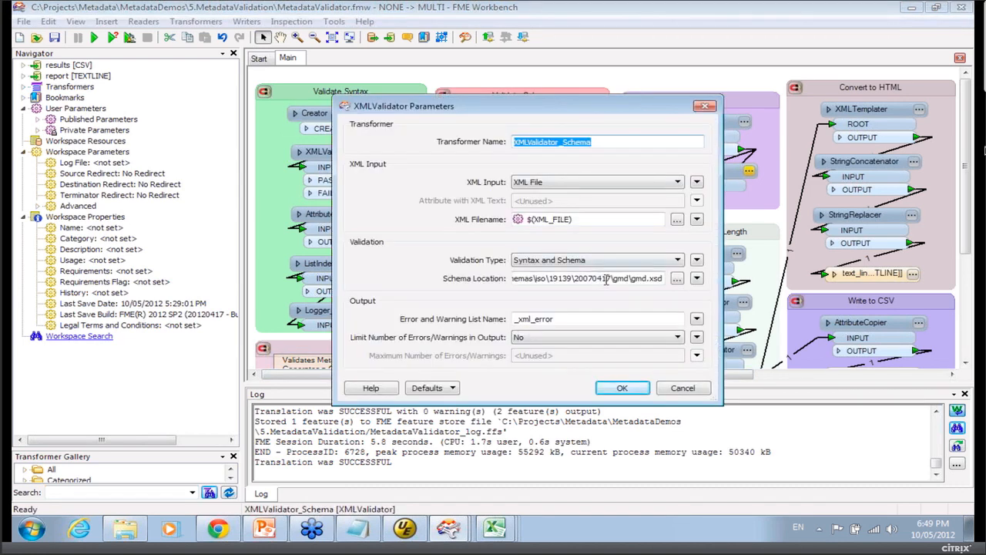
{"action": "left_click", "coordinate": [630, 282]}
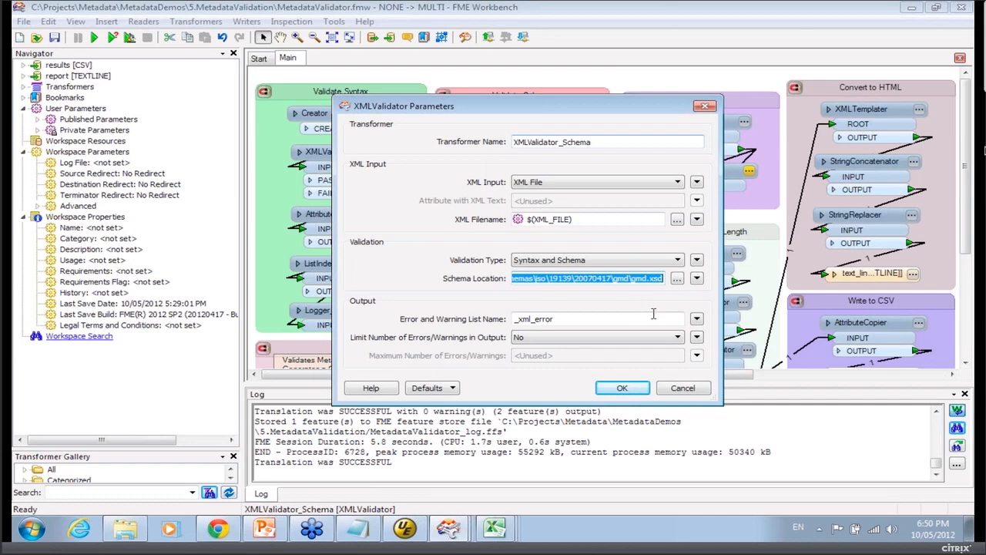
{"action": "left_click", "coordinate": [692, 387]}
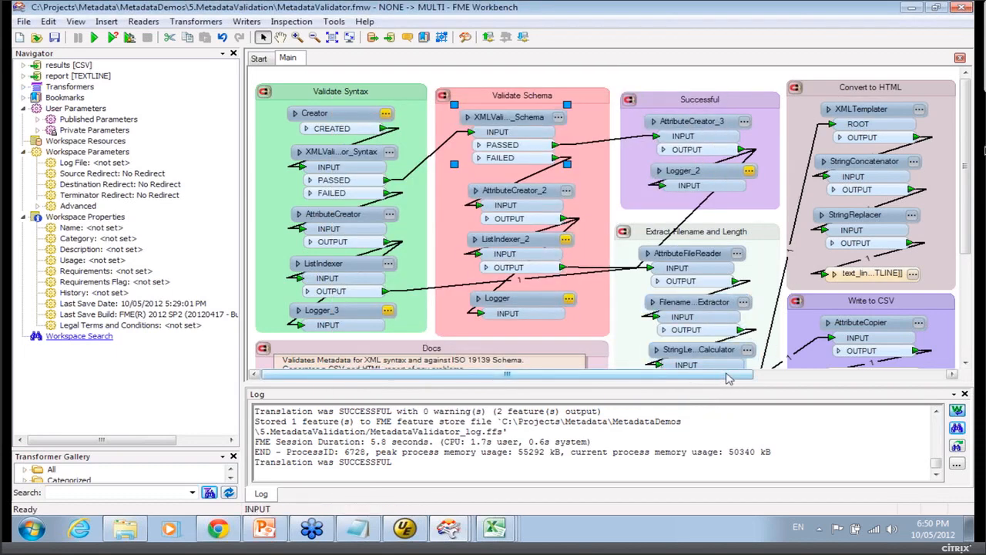
Inspect the AttributeCopier's source-to-target attribute mappings in the Write to CSV bookmark without changing them.
{"action": "left_click_drag", "start_coordinate": [728, 377], "coordinate": [834, 377]}
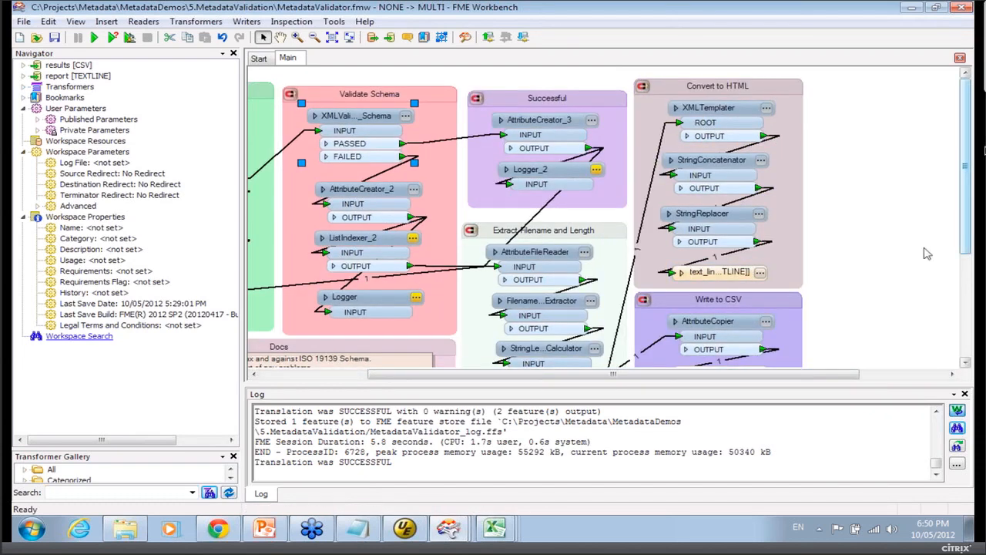
{"action": "scroll", "coordinate": [928, 255], "scroll_direction": "down", "scroll_amount": 3}
{"action": "left_click", "coordinate": [766, 198]}
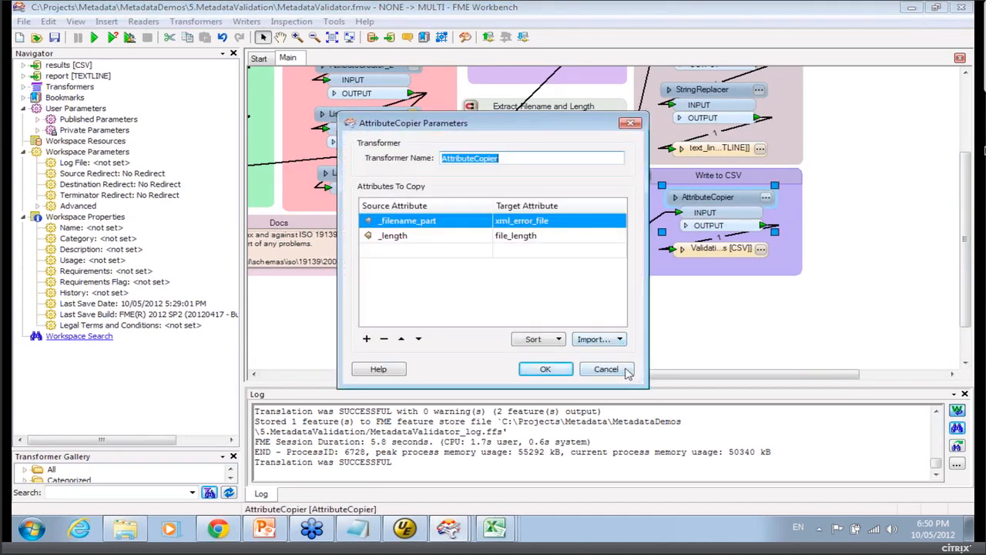
{"action": "left_click", "coordinate": [626, 369]}
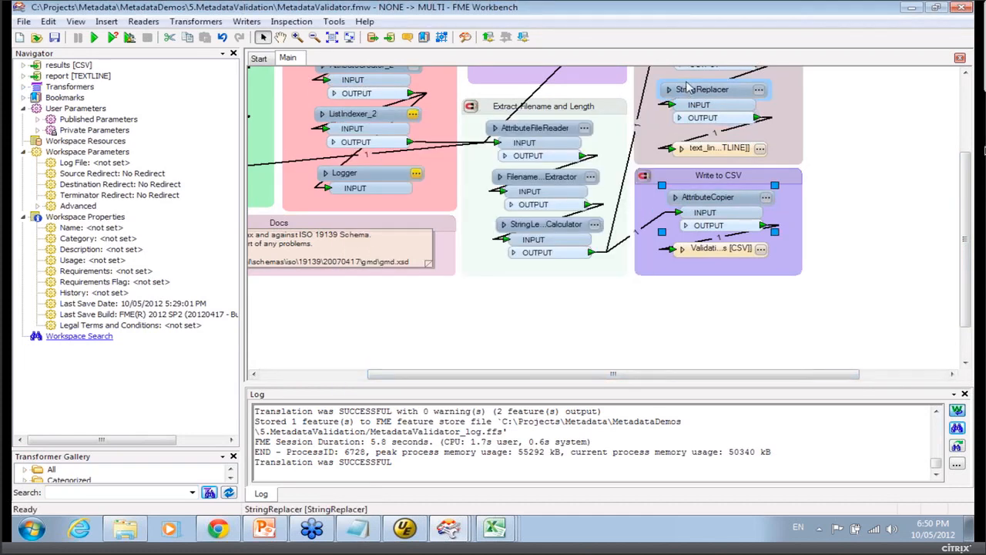
Switch to the PowerPoint presentation and start the slide show from the Validation Report – Bad Syntax slide.
{"action": "left_click", "coordinate": [913, 7]}
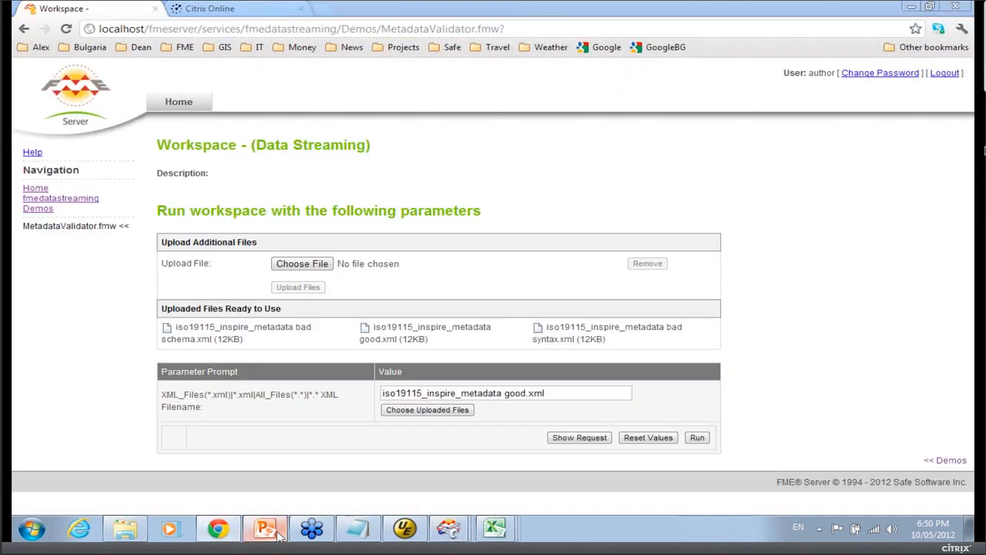
{"action": "left_click", "coordinate": [266, 529]}
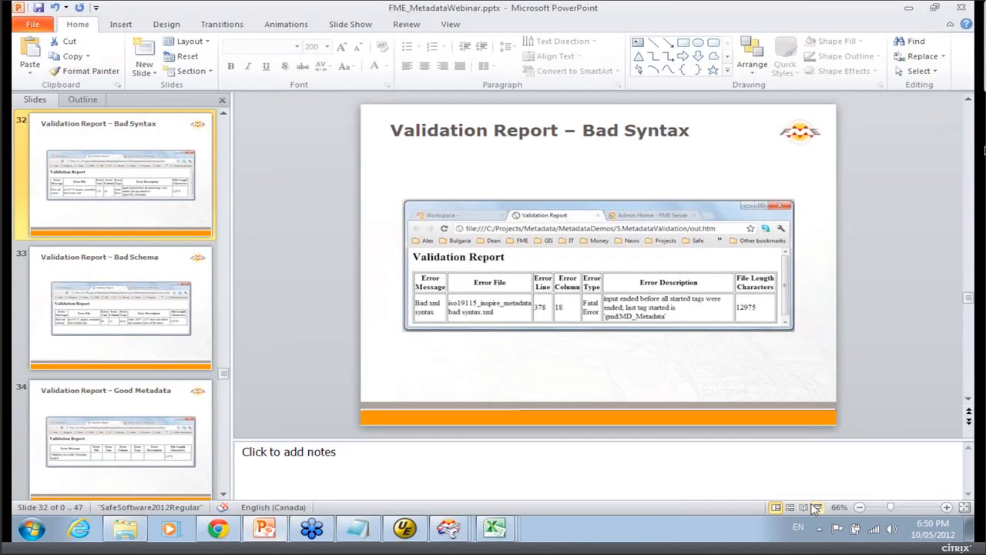
{"action": "left_click", "coordinate": [819, 508]}
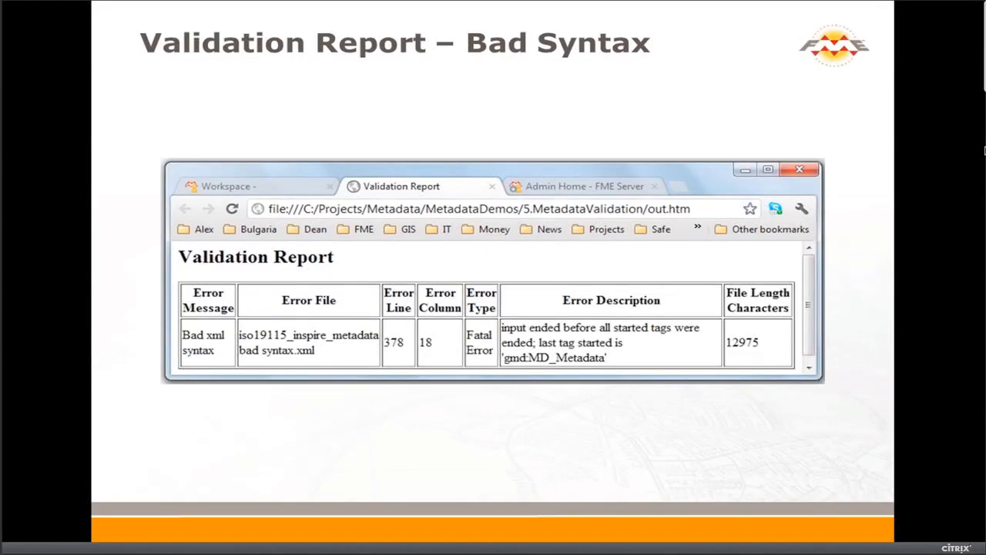